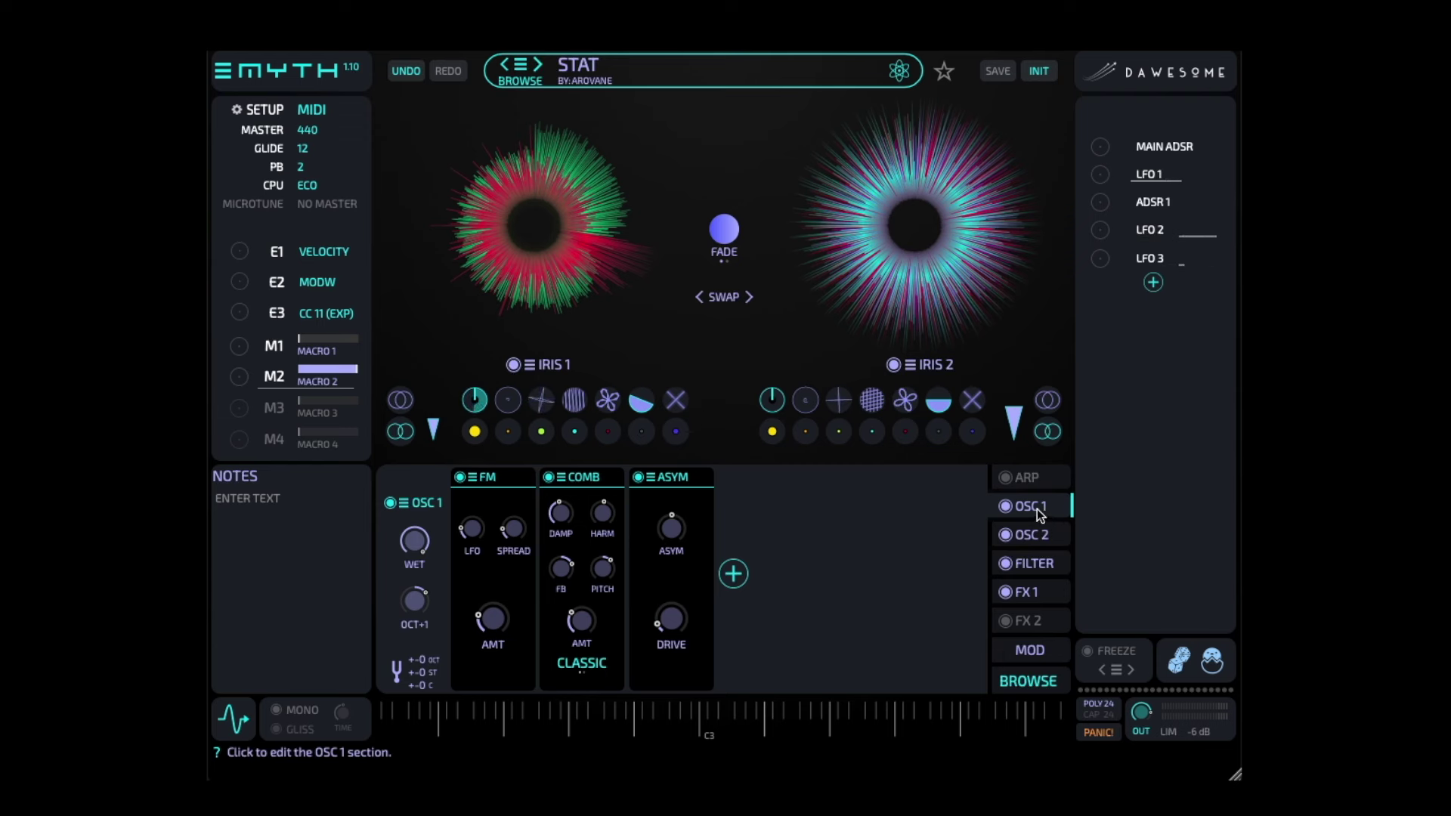
Look through the OSC 2, Filter, FX 1 and FX 2 sections and the modulation list of the STAT preset
left_click(1027, 536)
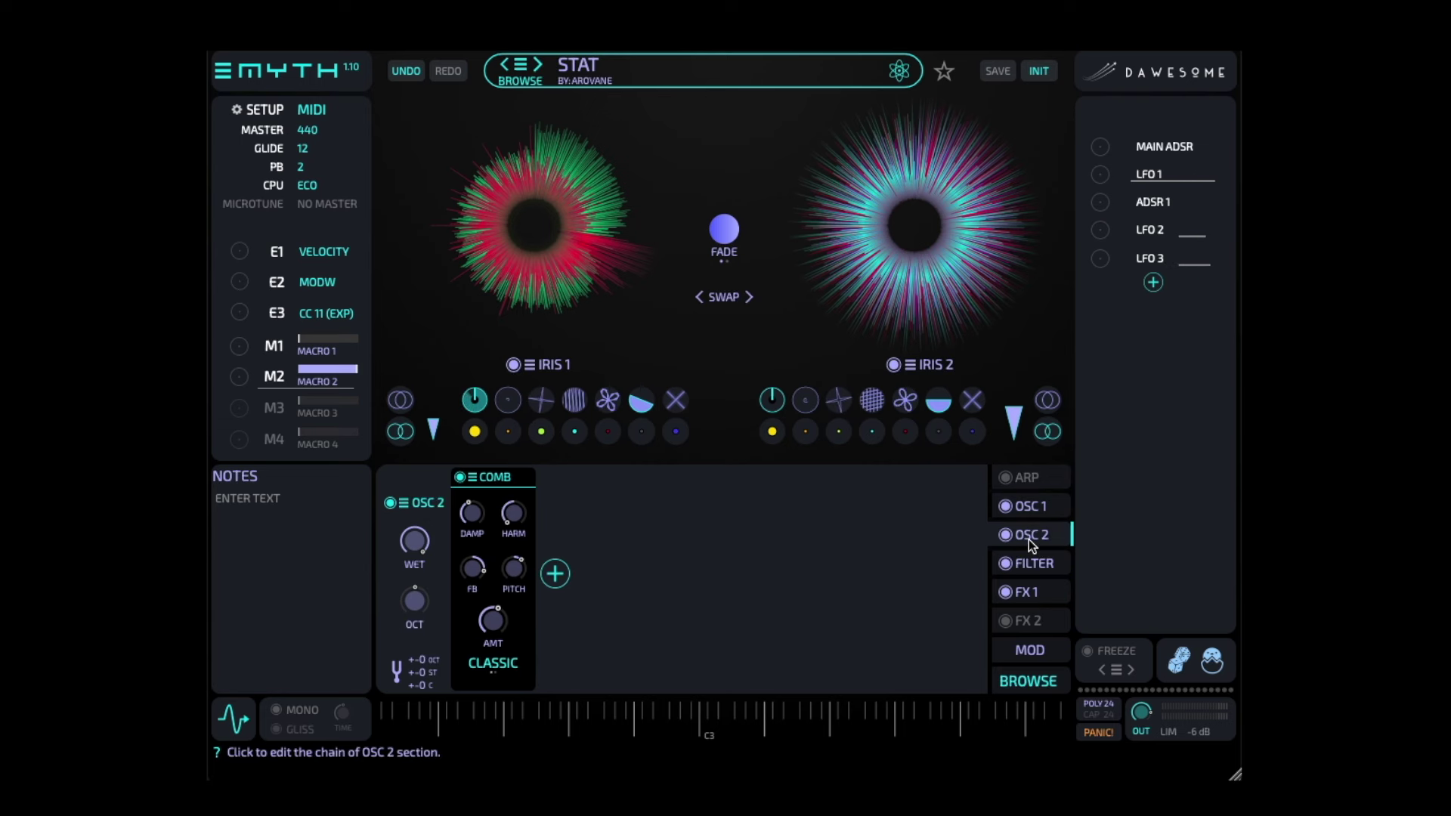
left_click(1029, 566)
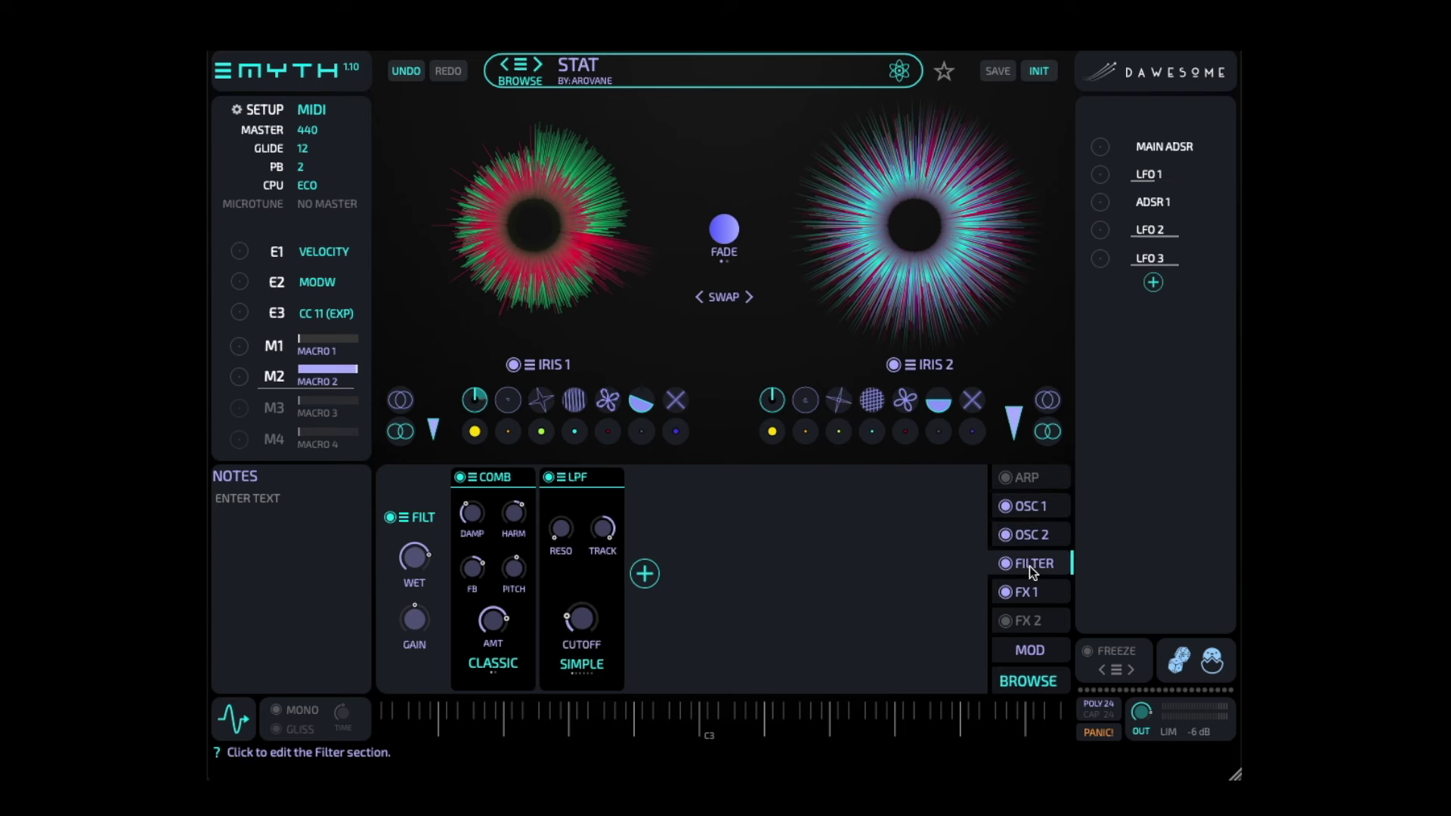
left_click(1029, 594)
left_click(1034, 621)
left_click(1029, 650)
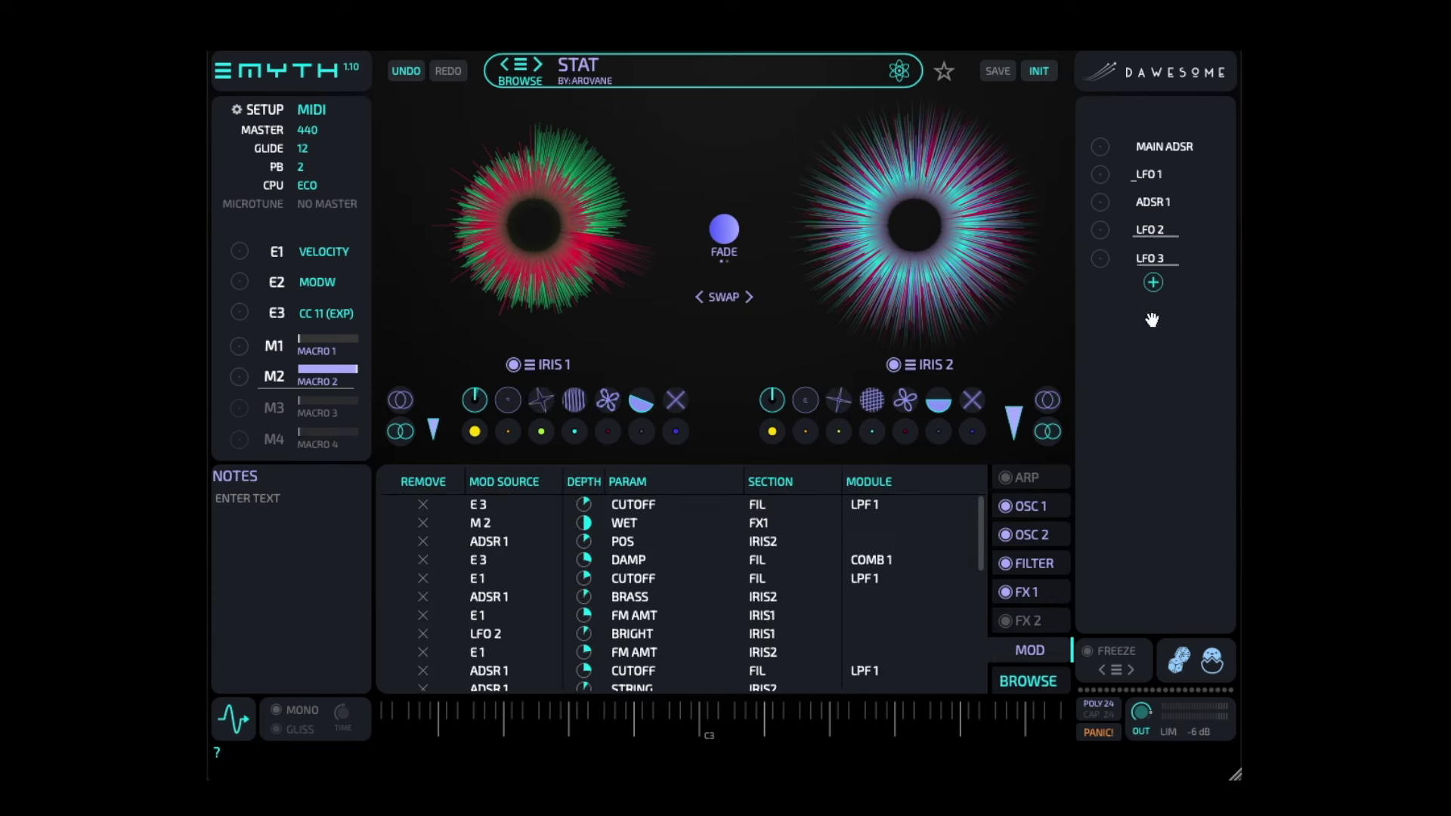
Add a MIDI Slide modulator to the modulation sources
left_click(1153, 282)
mouse_move(1142, 350)
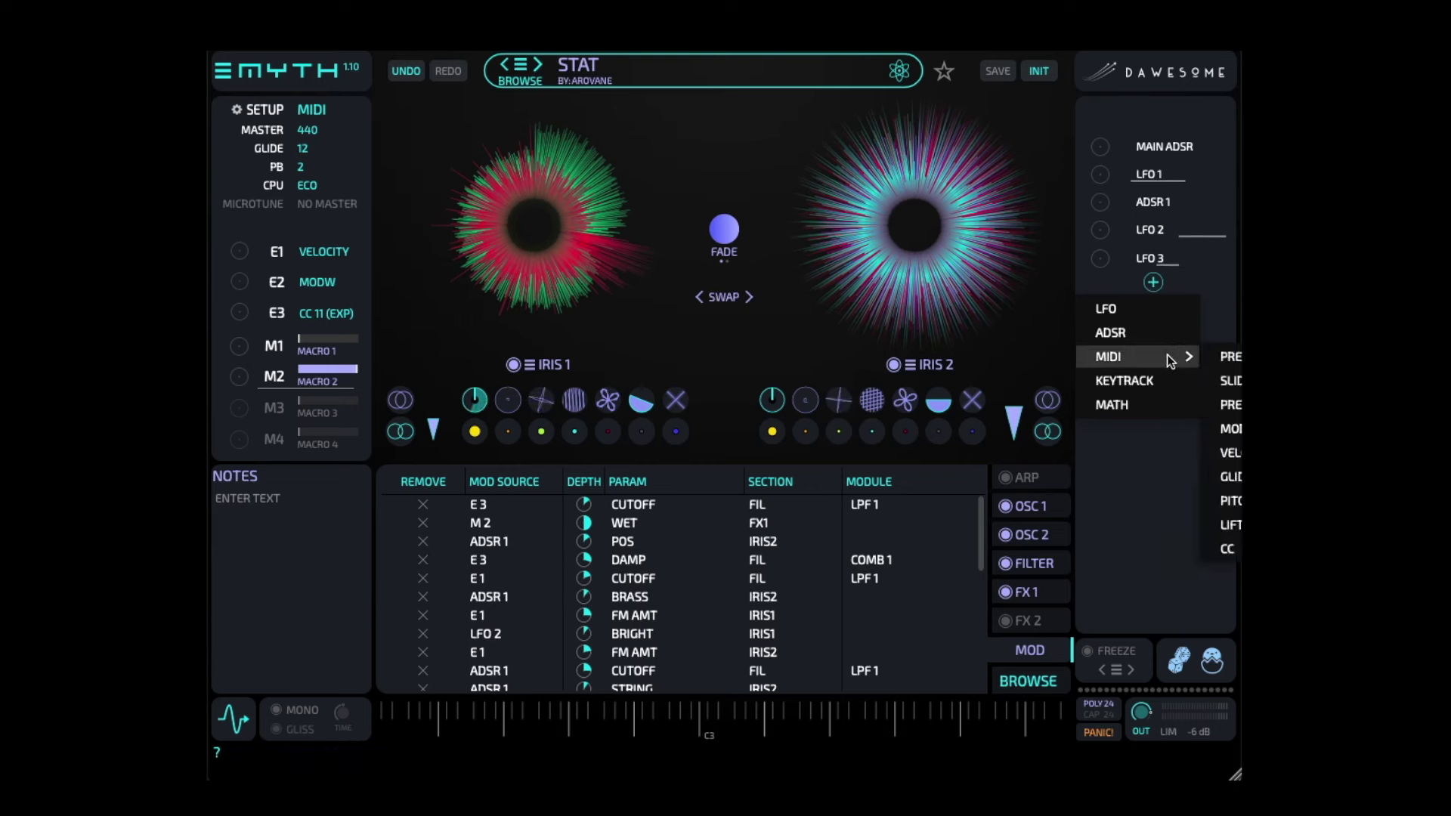
left_click(1229, 380)
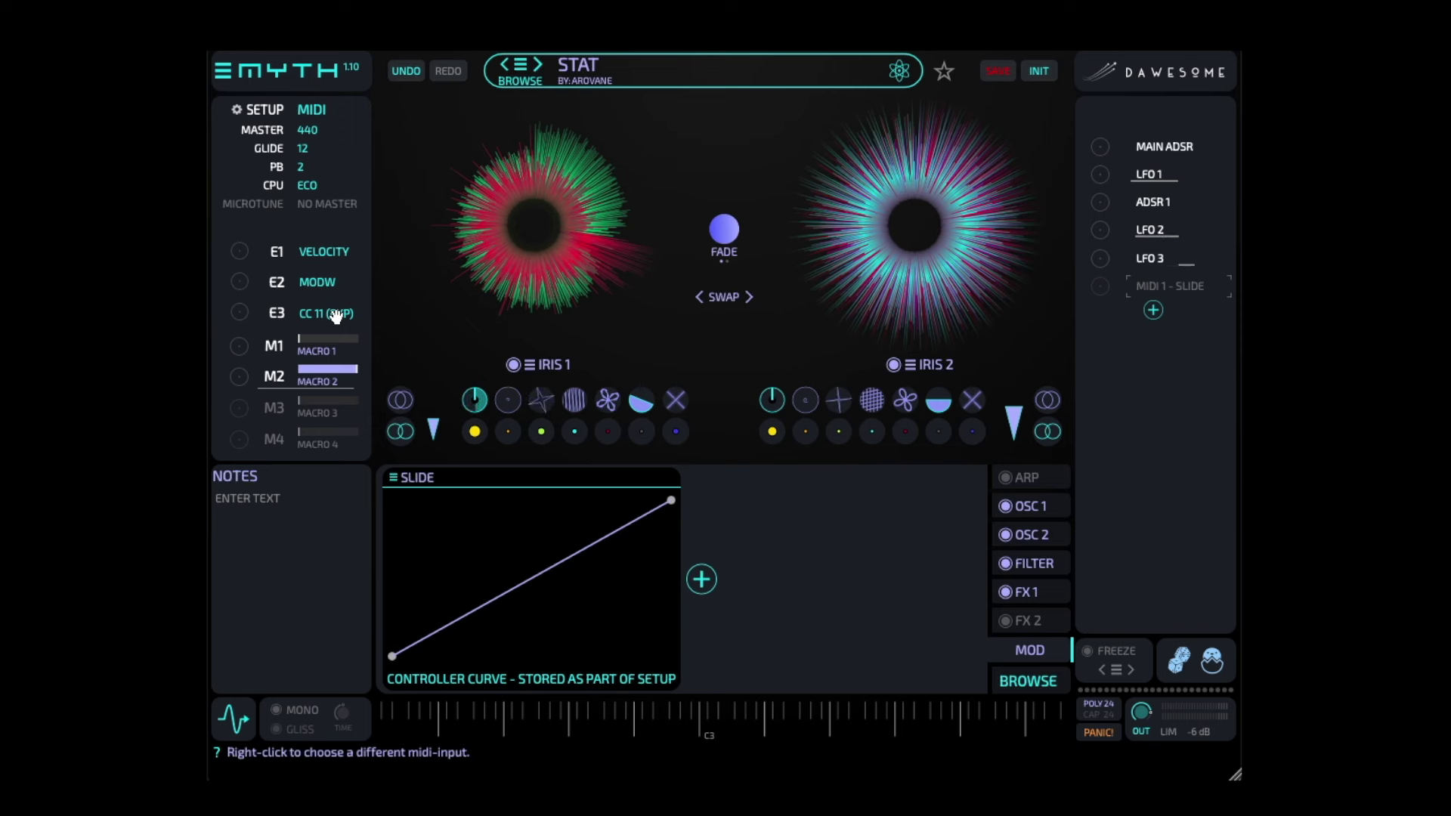
Switch the controller setup to Seaboard and back to MIDI
left_click(237, 110)
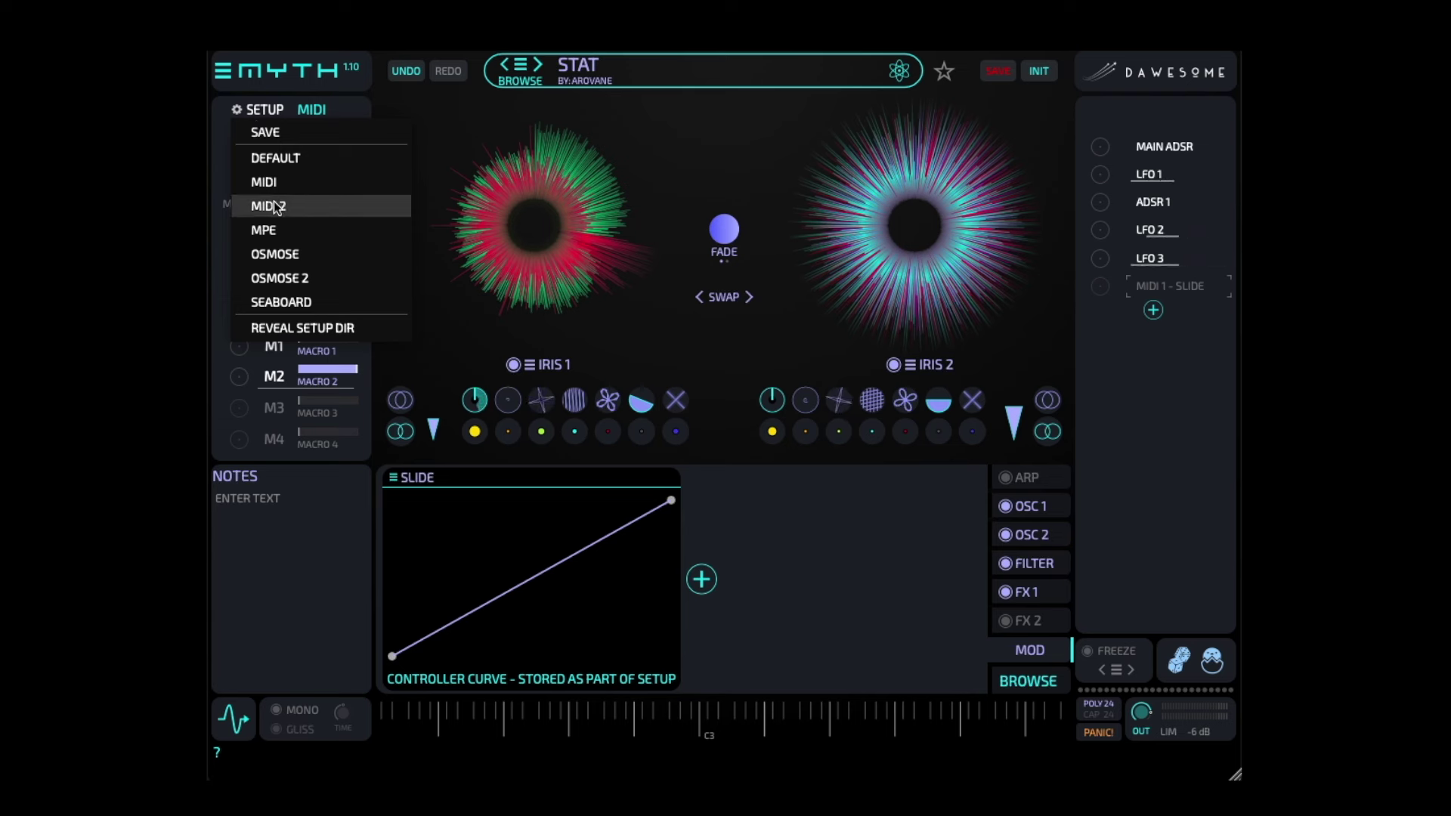
left_click(309, 303)
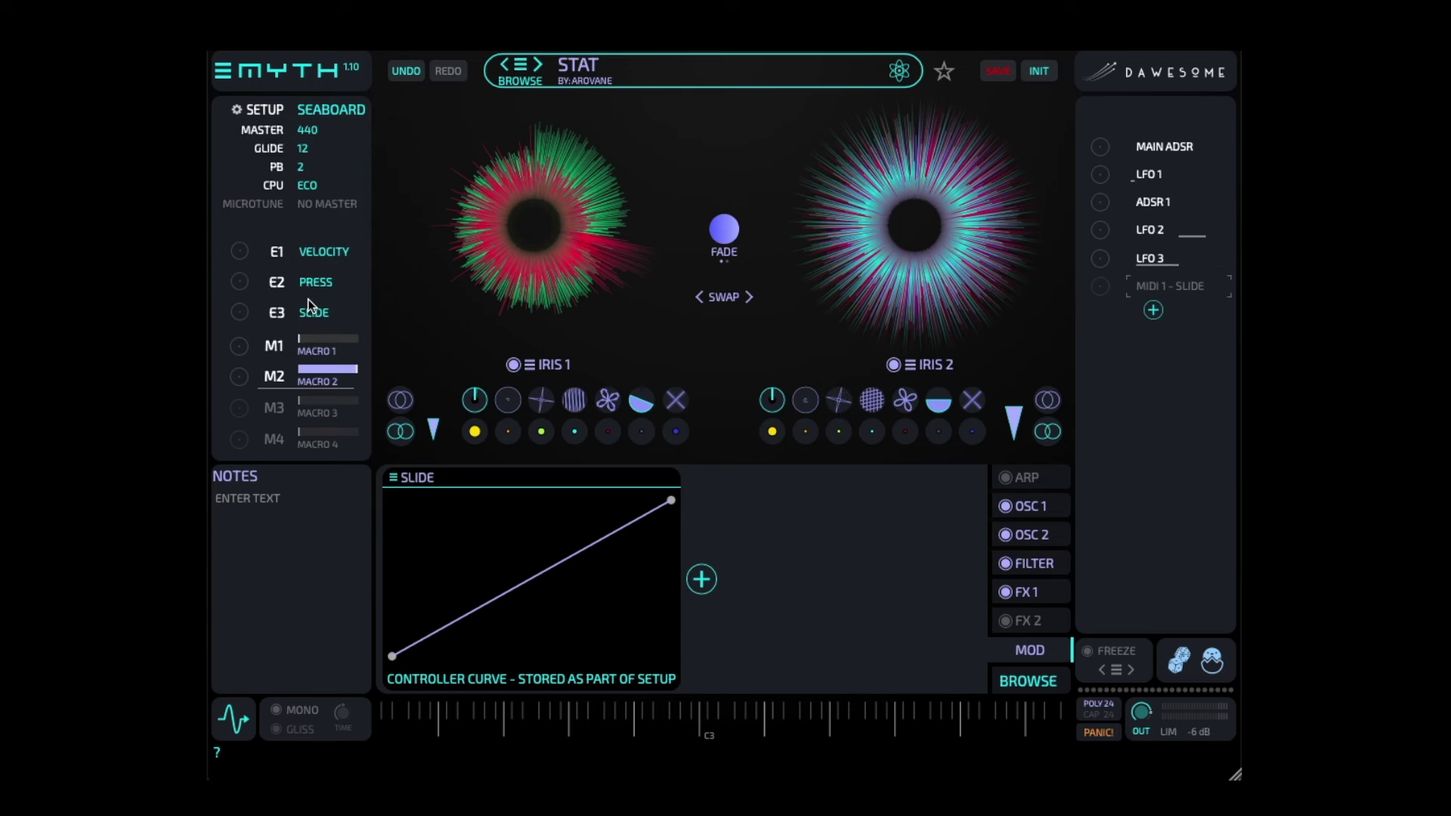
left_click(248, 111)
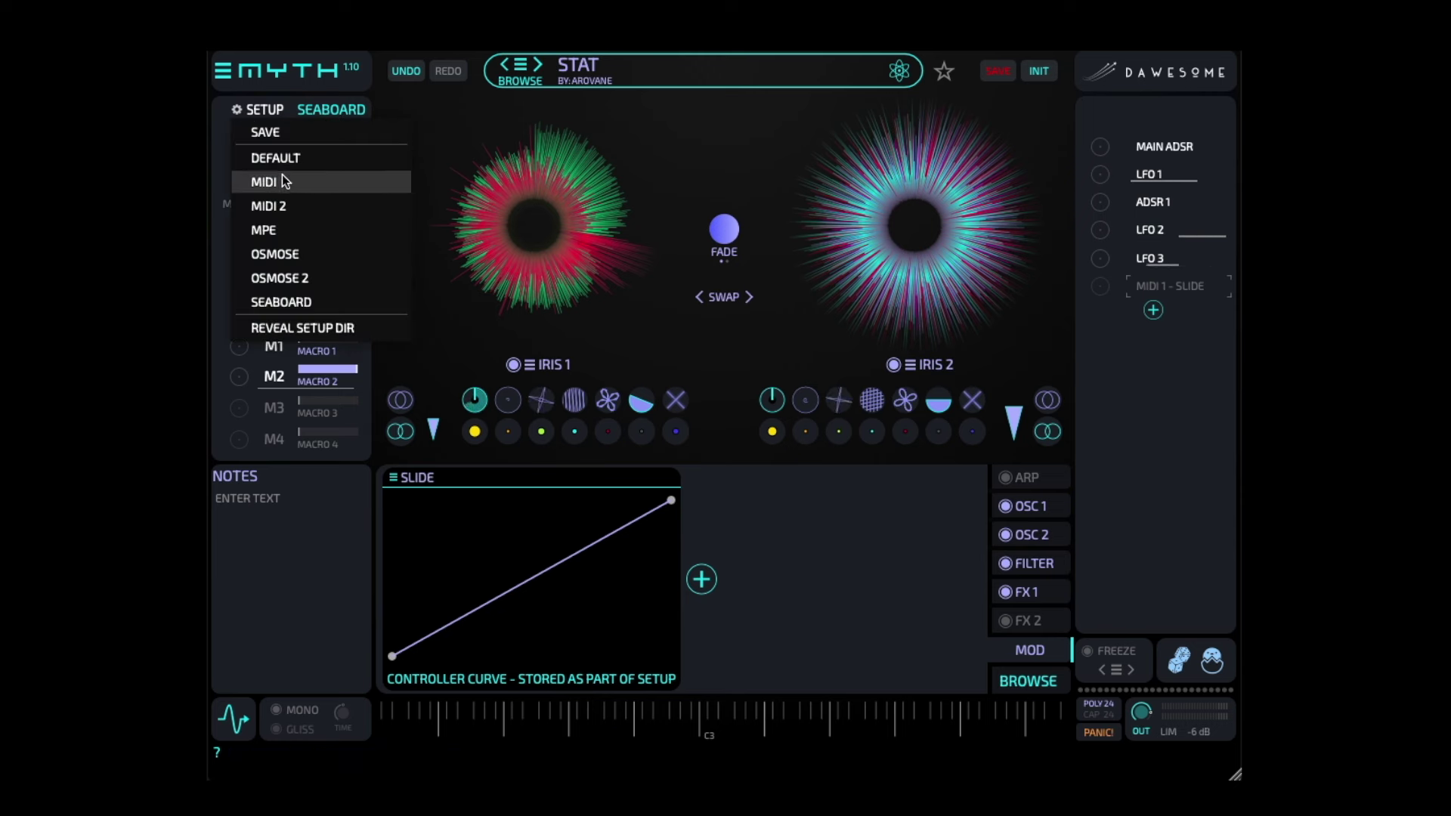
left_click(282, 174)
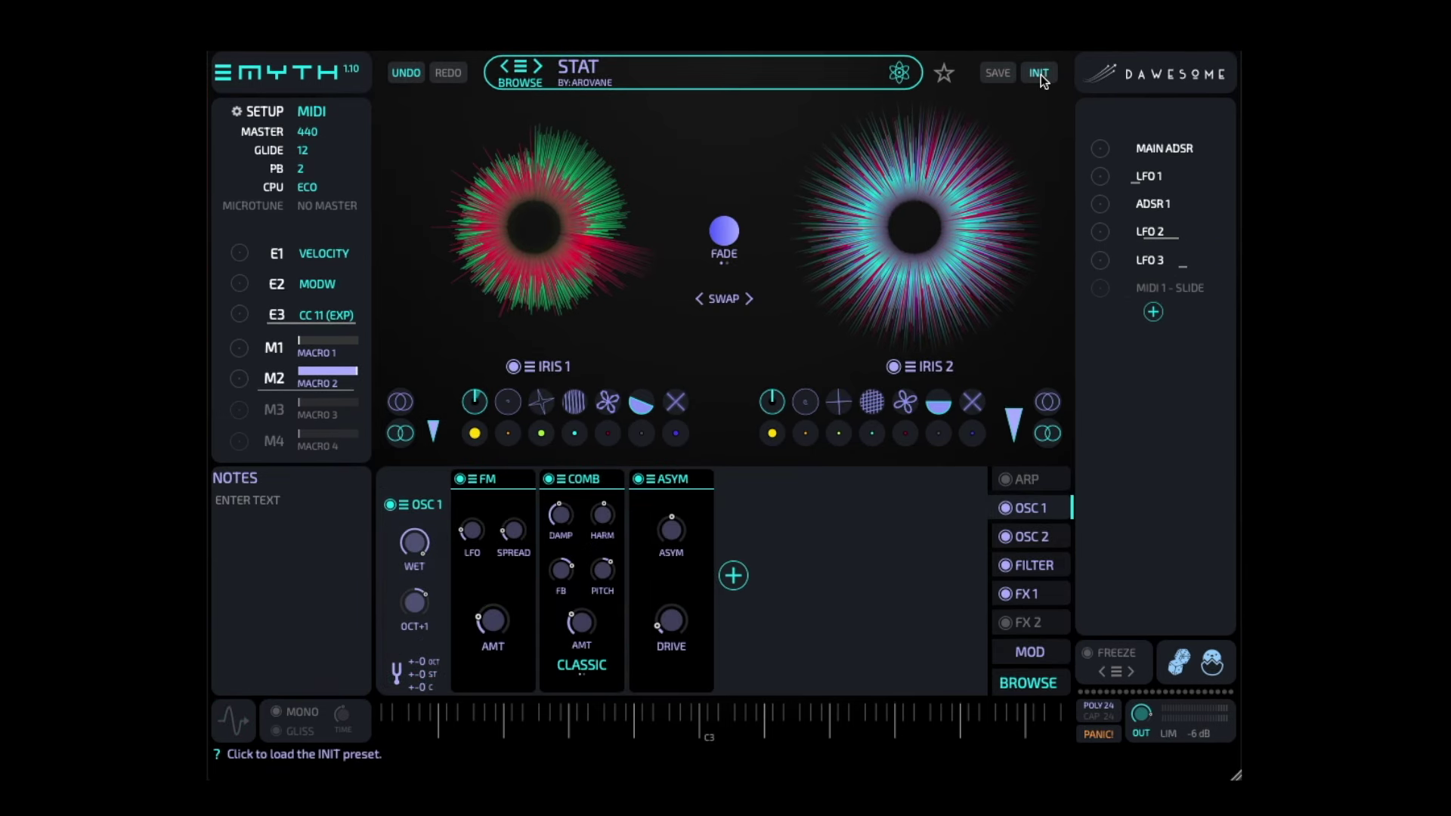
Load the INIT preset and choose Elven_Tomb.wav as the audio source for Iris 1
left_click(1038, 73)
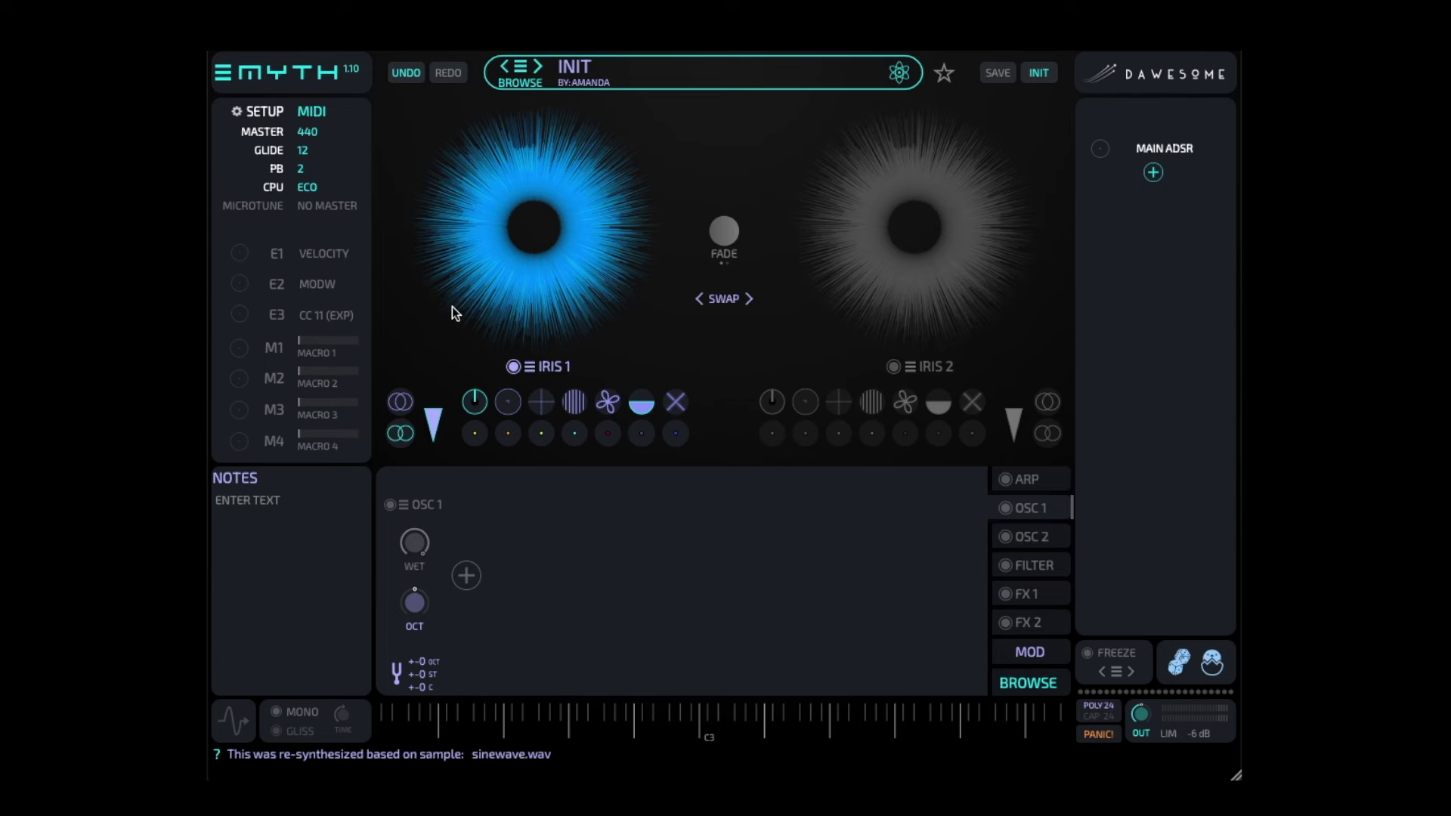
right_click(572, 264)
left_click(610, 278)
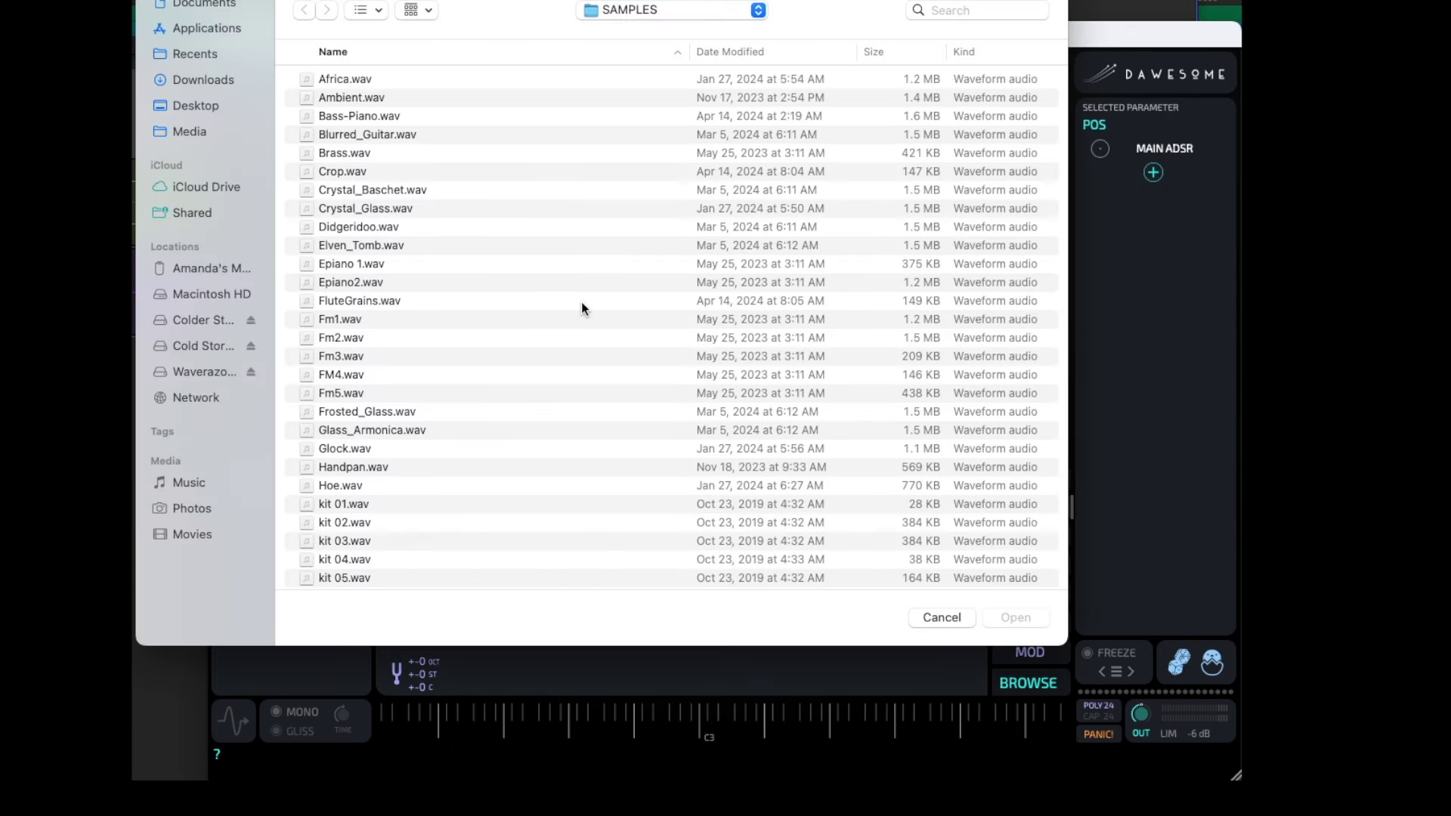
left_click(393, 246)
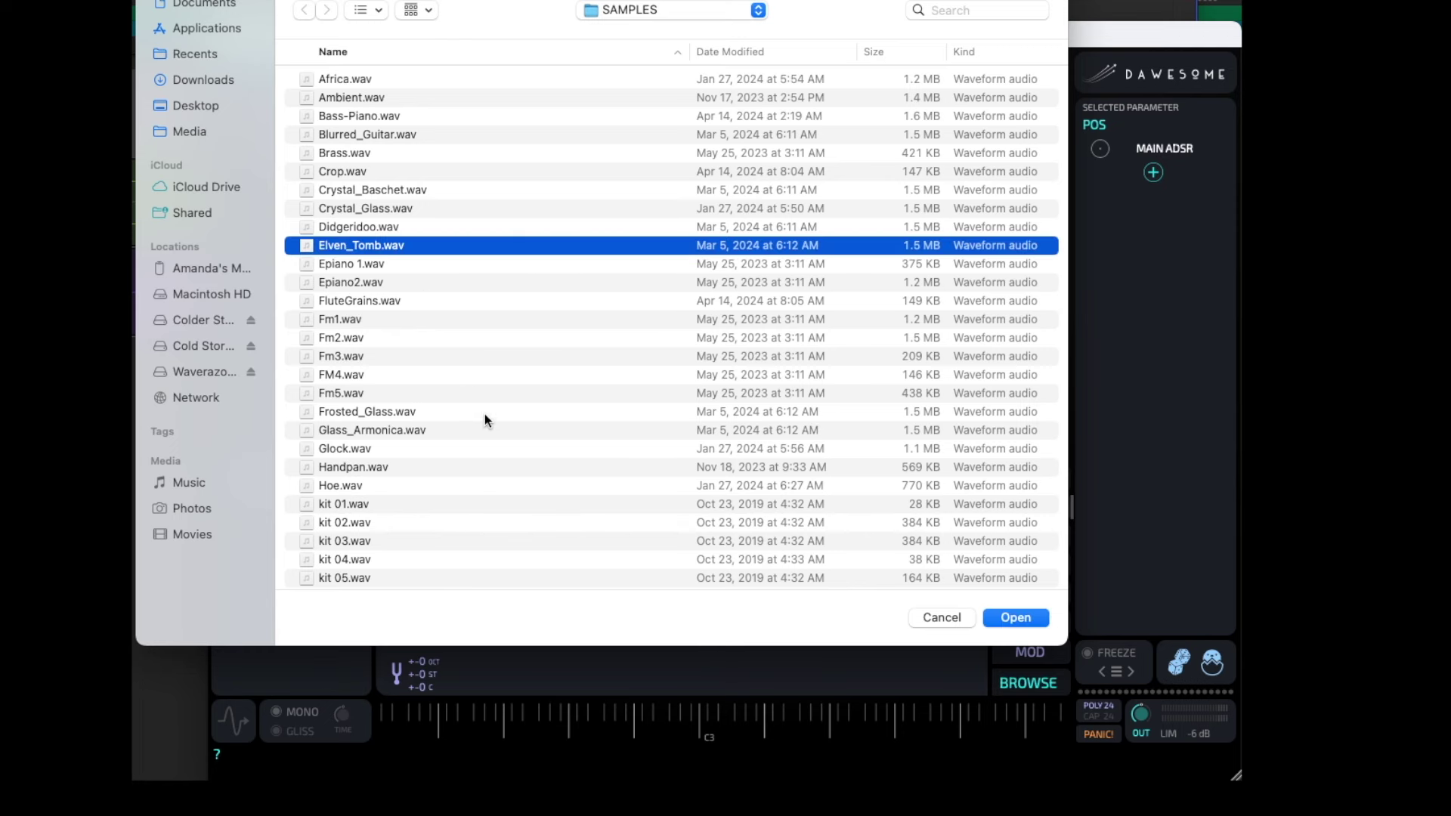
left_click(1024, 618)
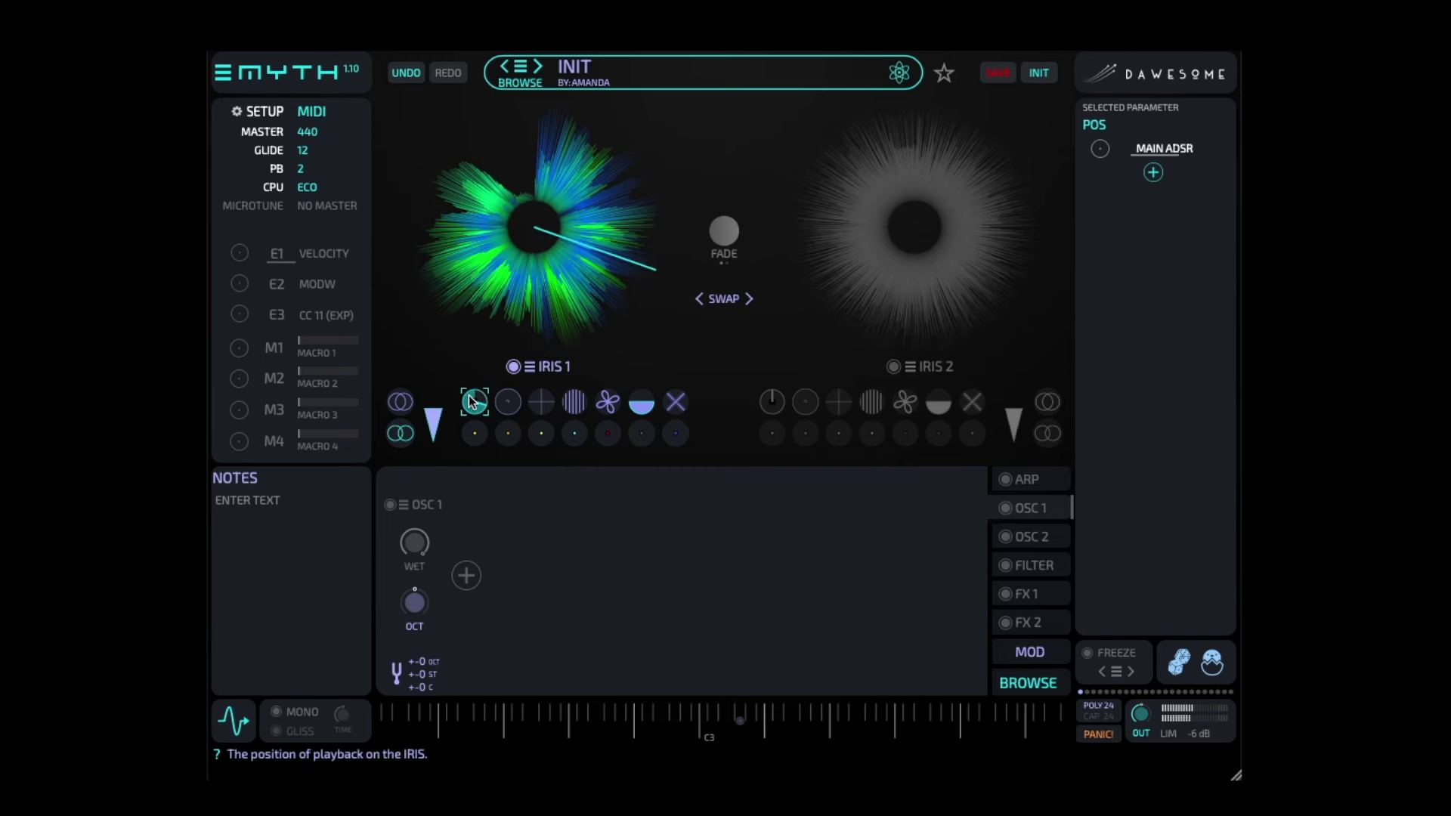
Adjust Iris 1's playback position and create a new LFO to modulate it
left_click_drag(471, 401, 479, 370)
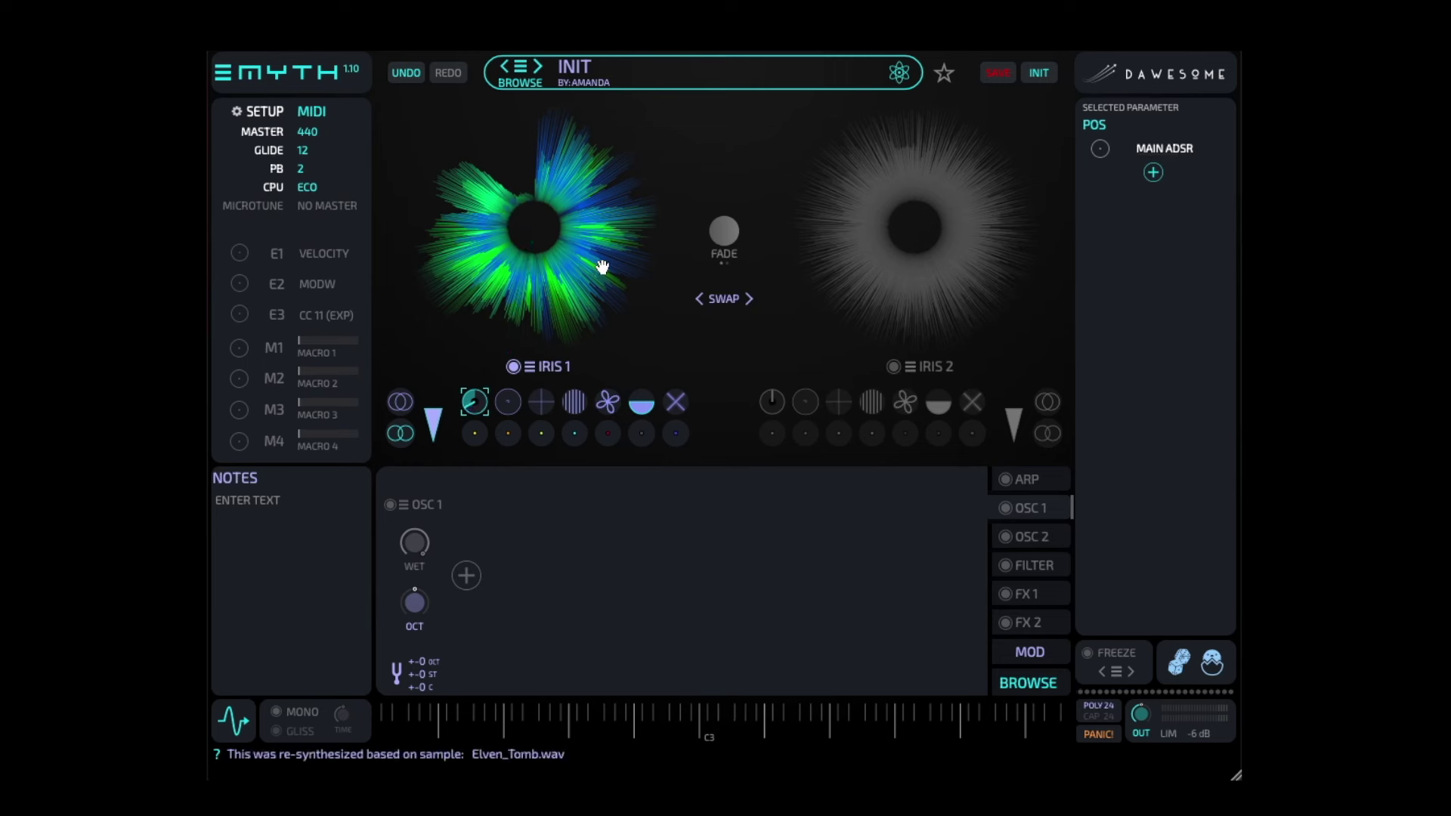
right_click(591, 221)
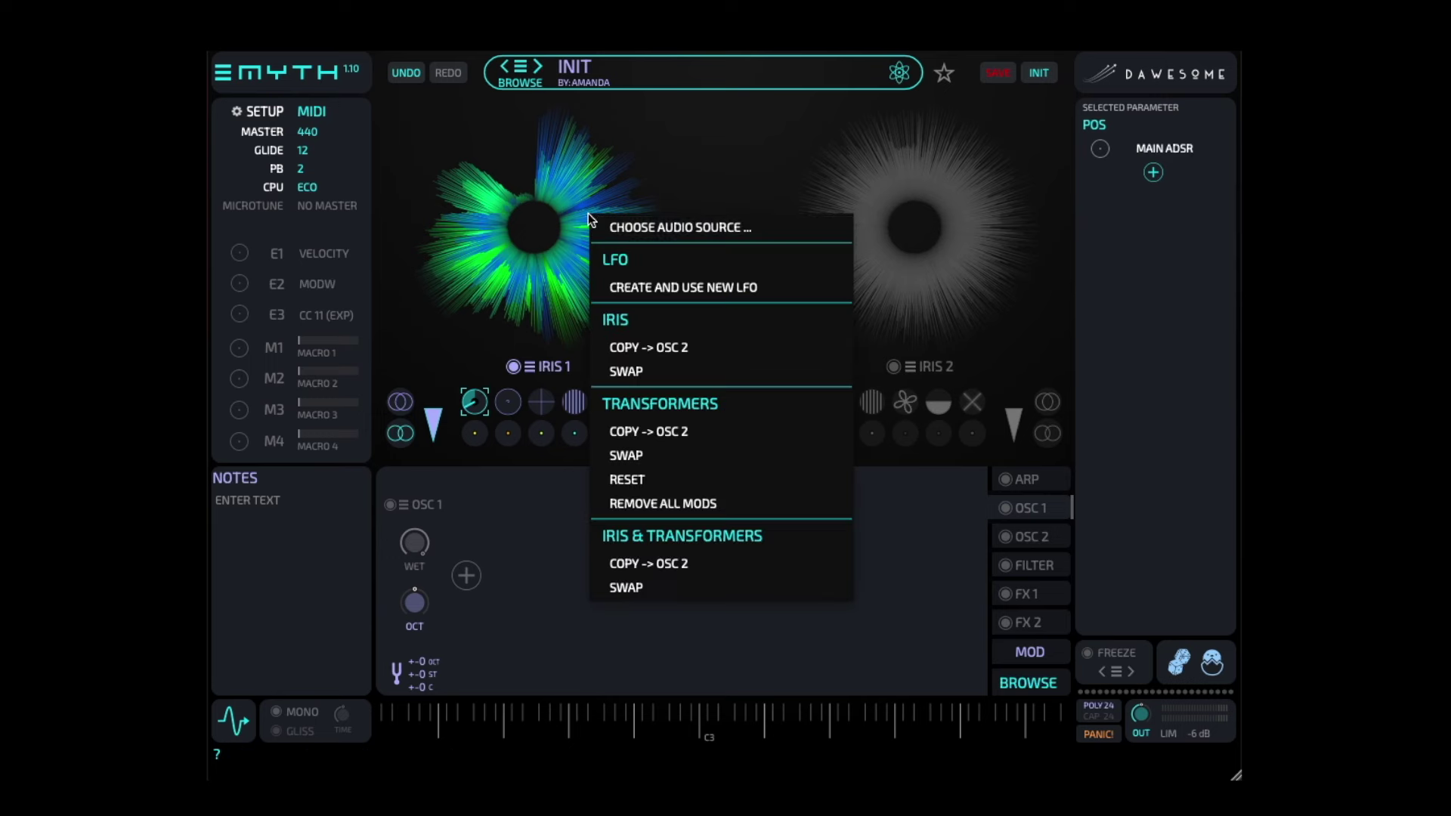
left_click(627, 288)
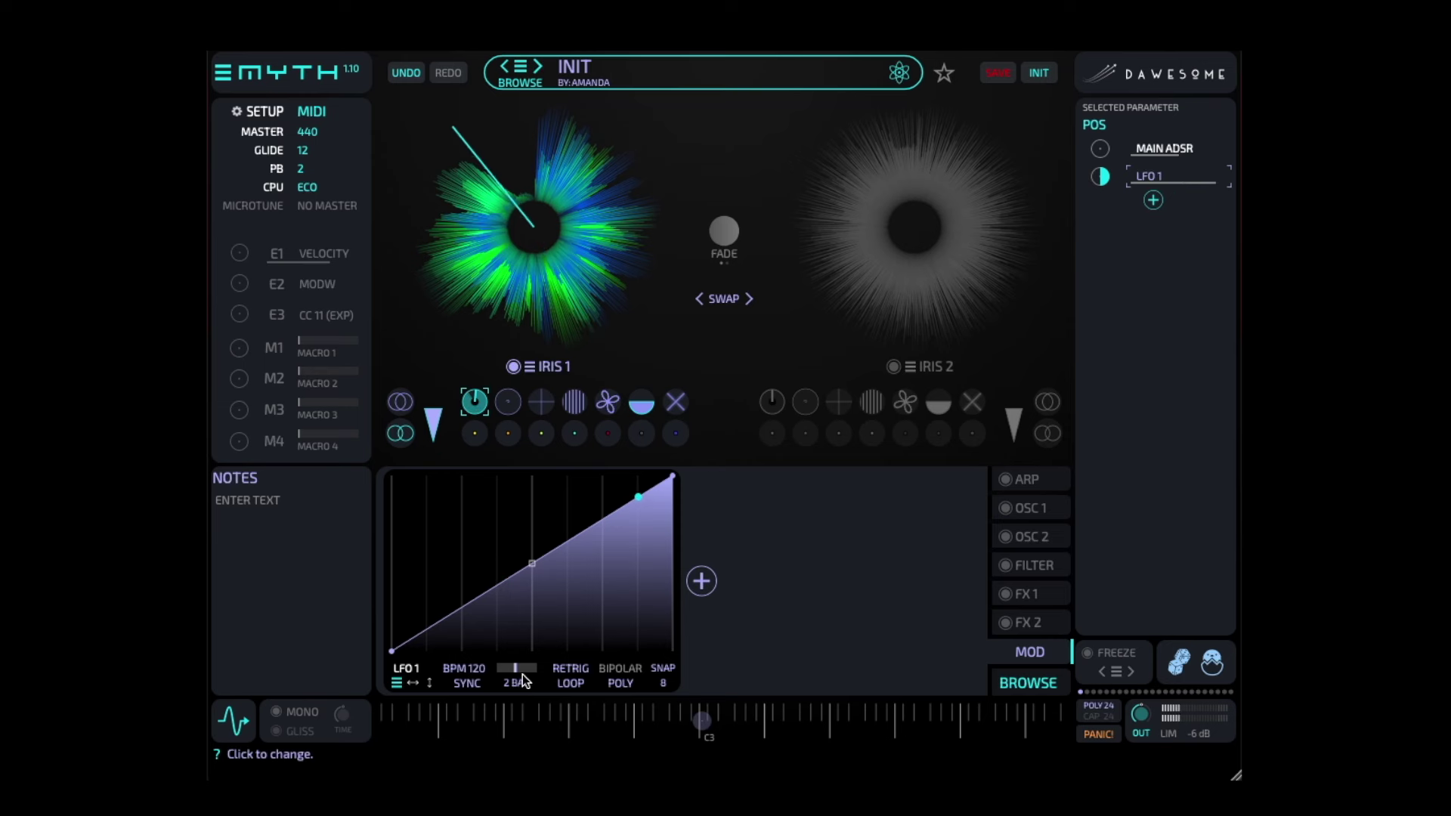
Set LFO 1's rate to 1 BAR+ and narrow its ramp by raising the start point and lowering the end point
left_click_drag(520, 667, 536, 666)
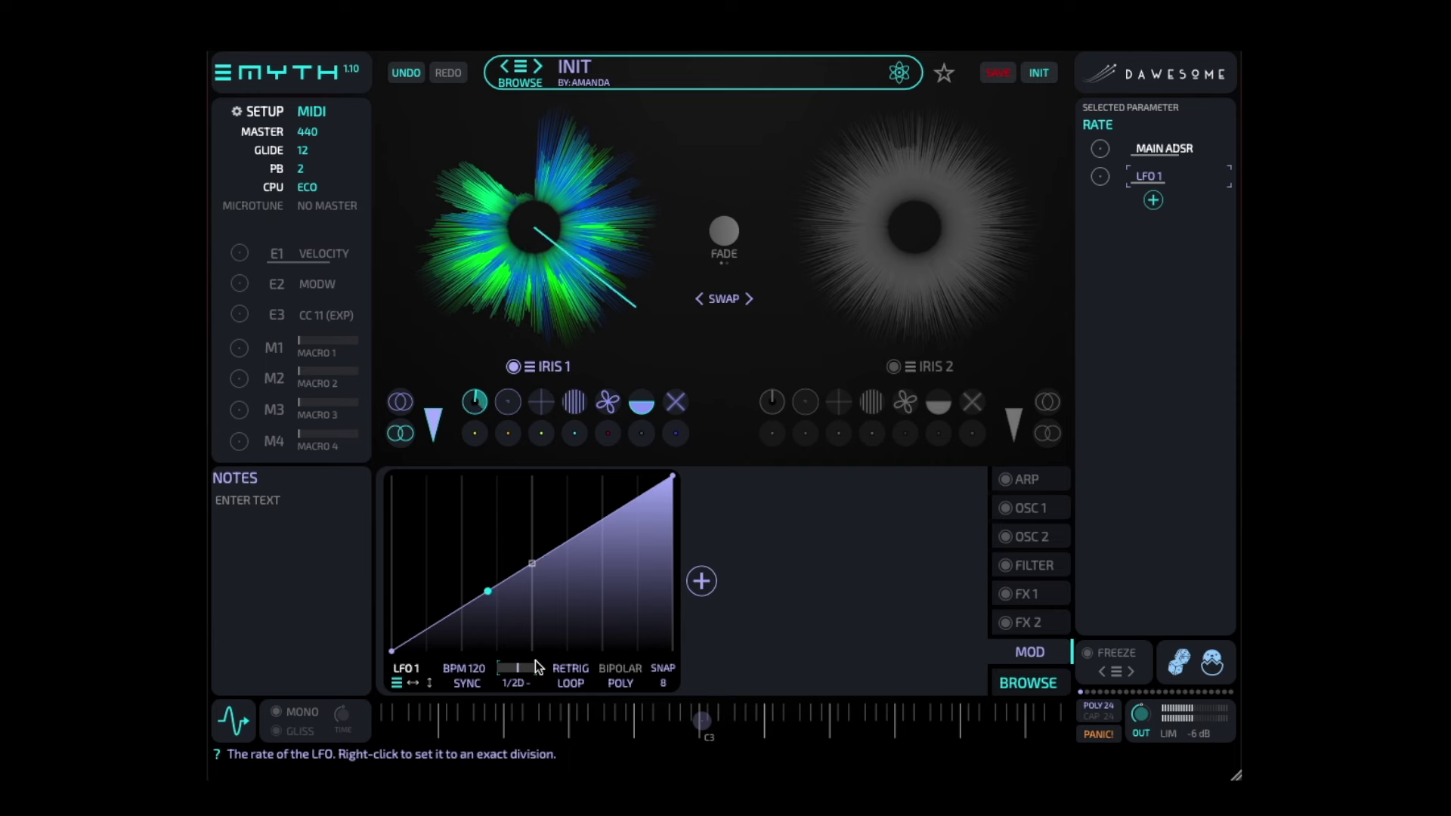
left_click_drag(535, 663, 533, 668)
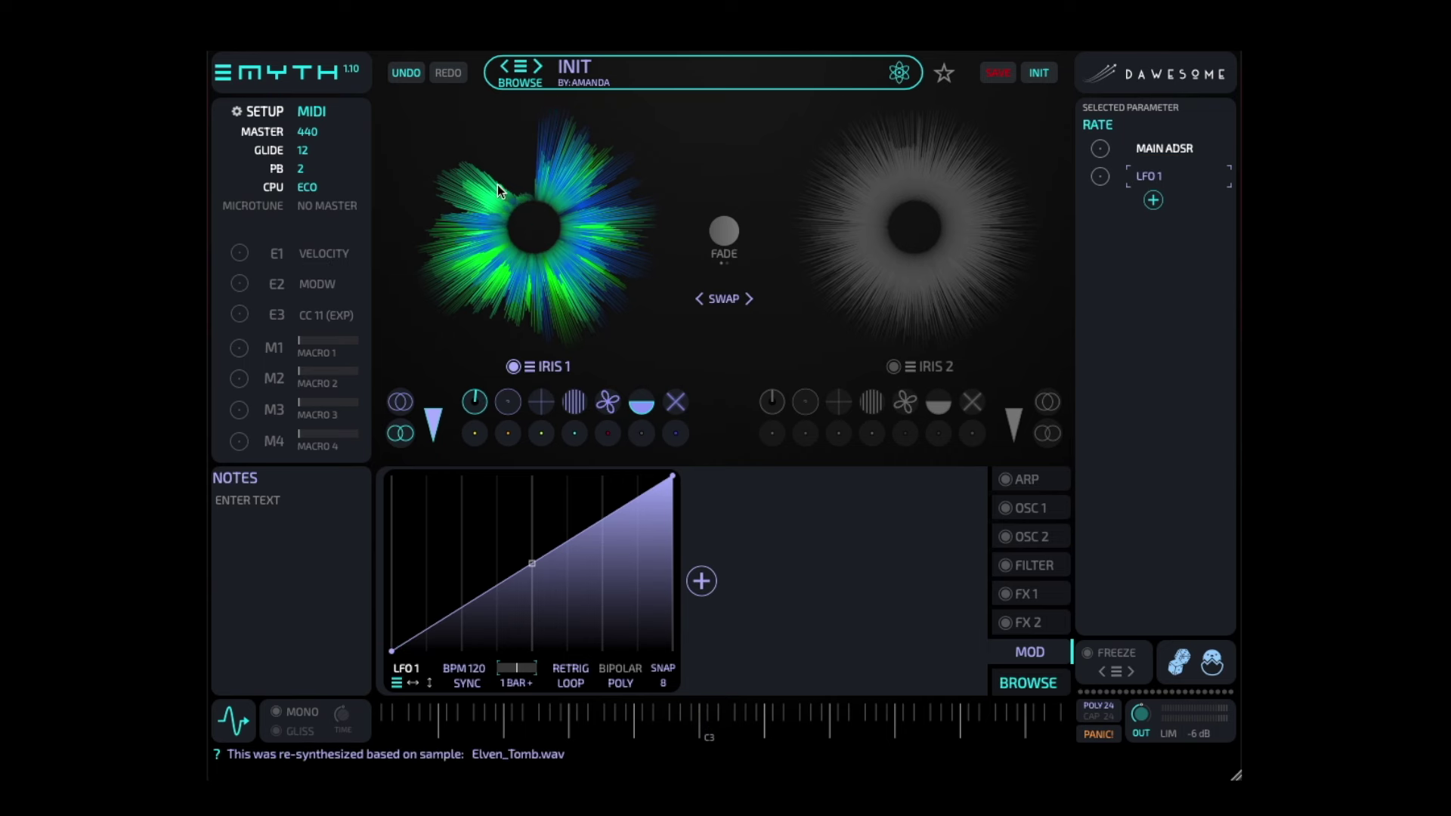
left_click_drag(672, 477, 673, 502)
left_click_drag(391, 649, 385, 630)
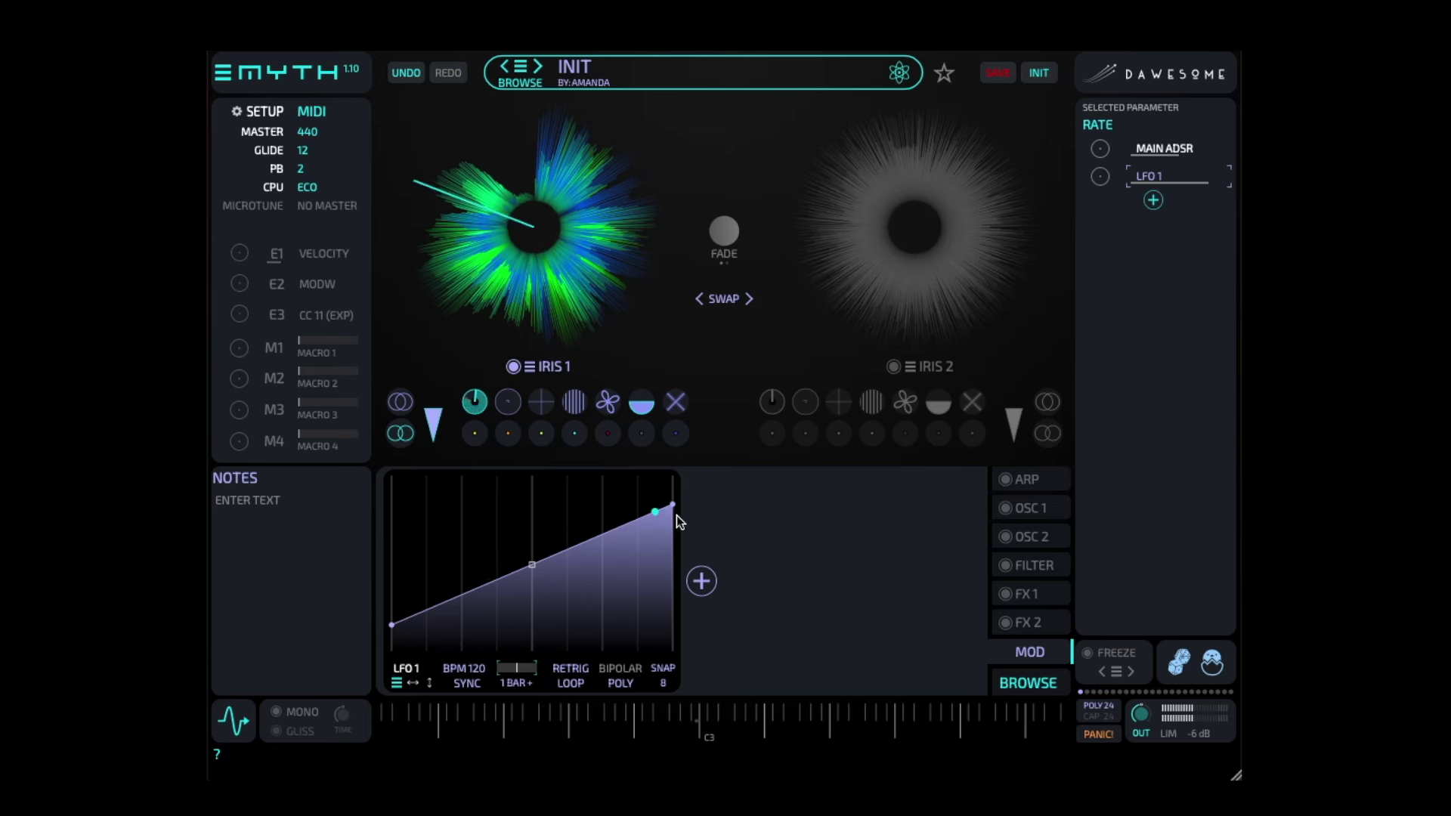
left_click_drag(672, 505, 673, 518)
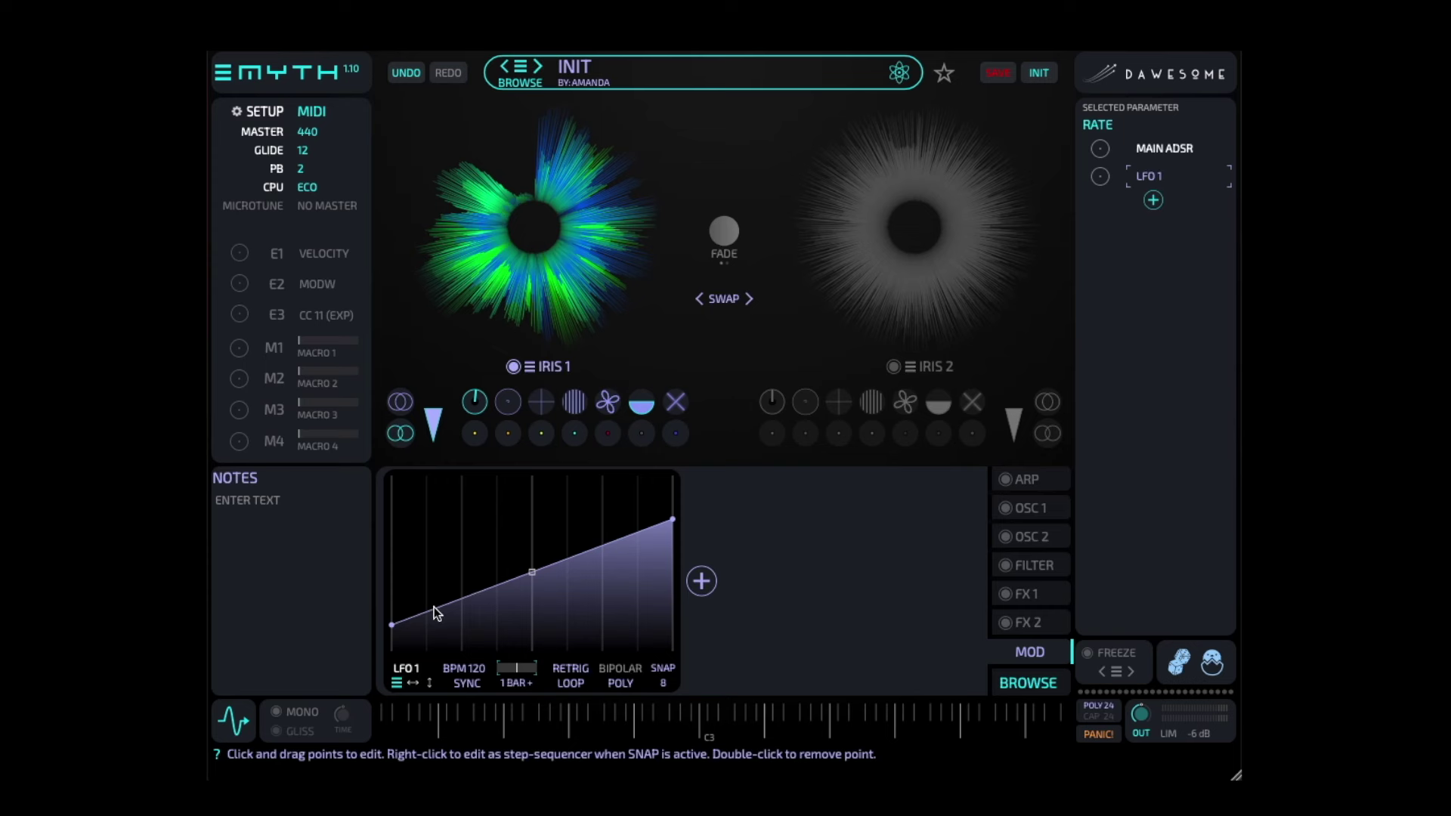
Reshape LFO 1's ramp into a zigzag with added peaks and dips, and flip the curve horizontally
left_click_drag(427, 609, 568, 521)
left_click_drag(620, 524, 623, 584)
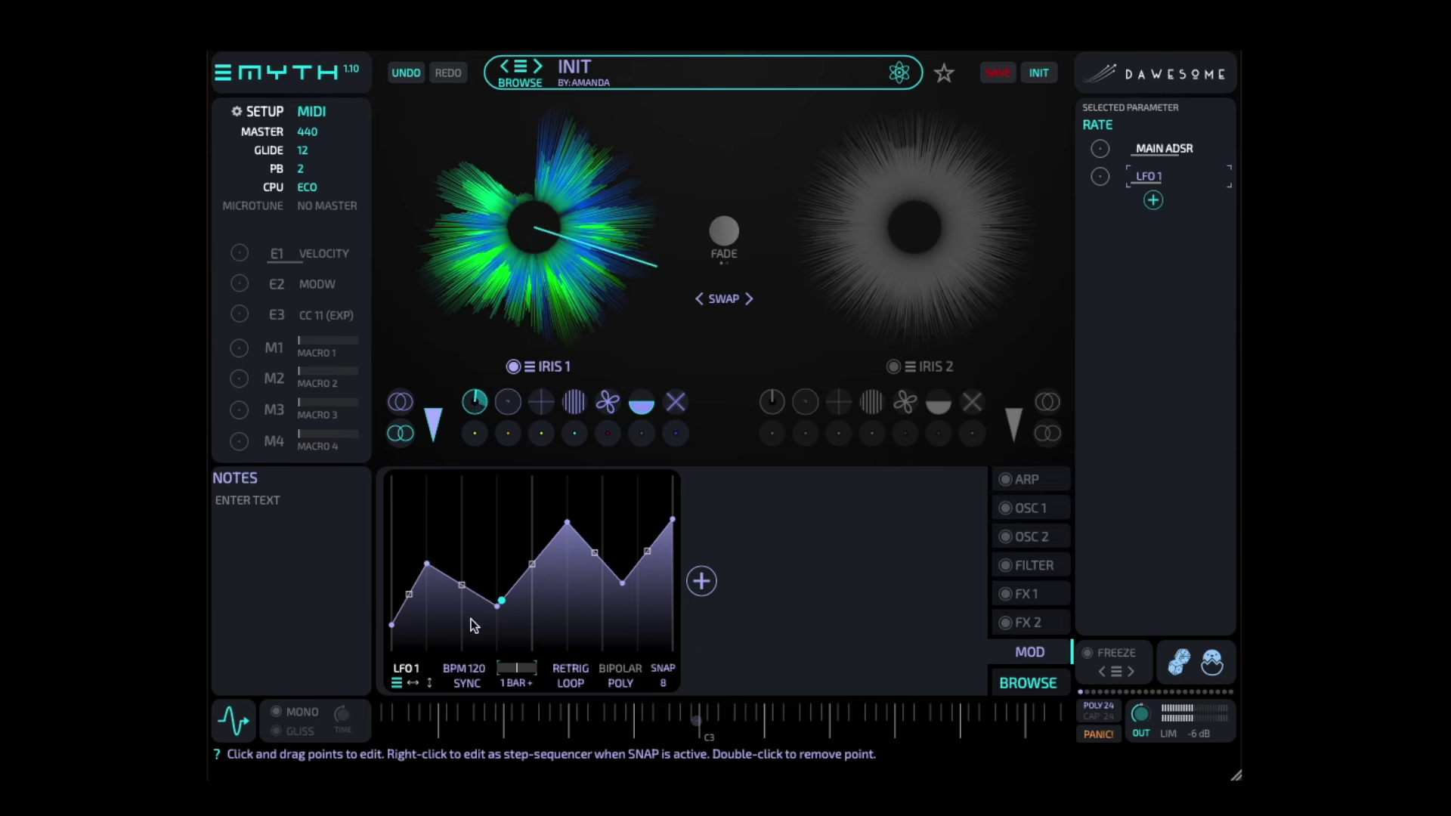
left_click(411, 686)
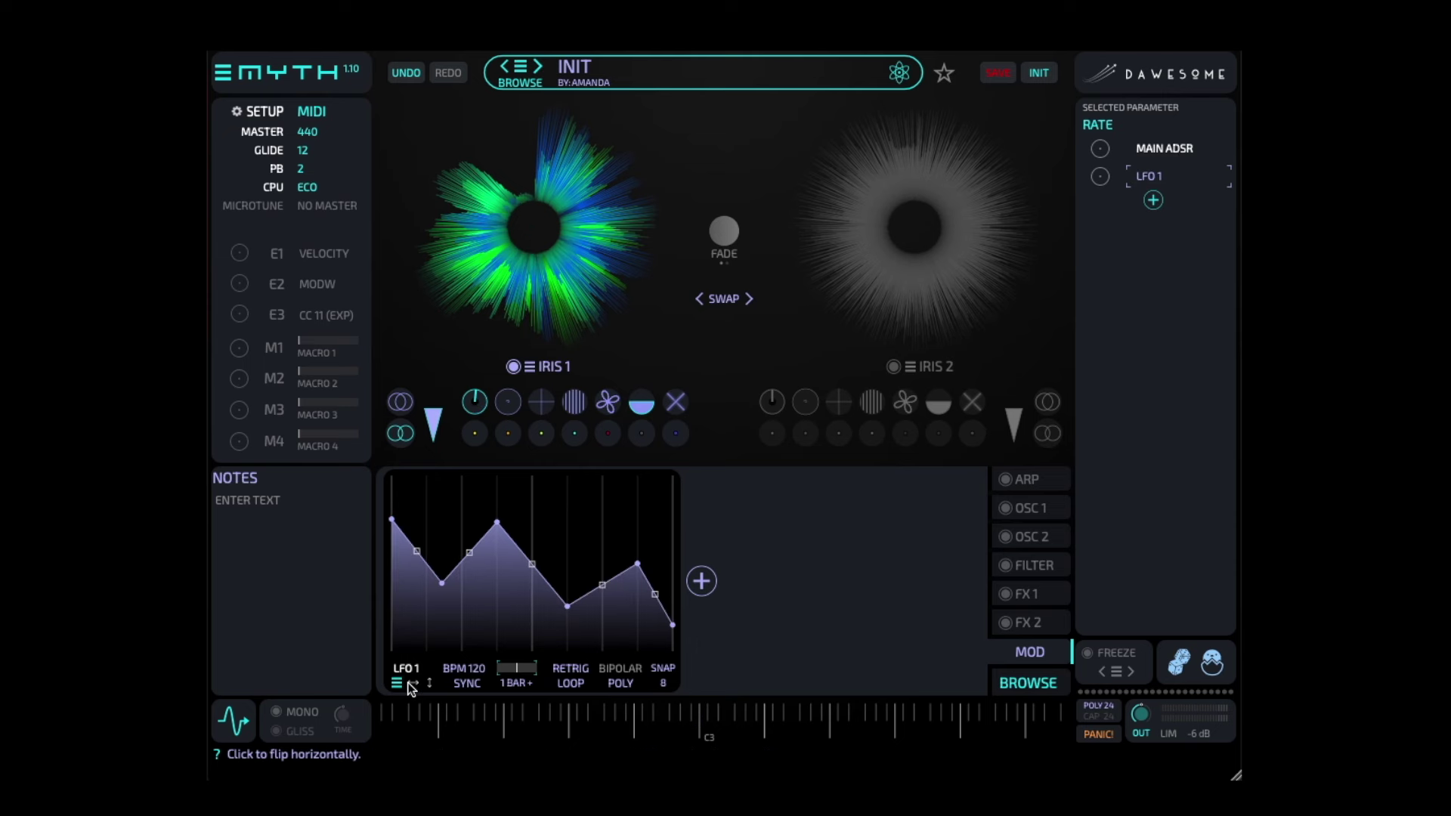
Load the Sine shape into LFO 1, turn off Bipolar and lower the curve's peak
left_click(397, 685)
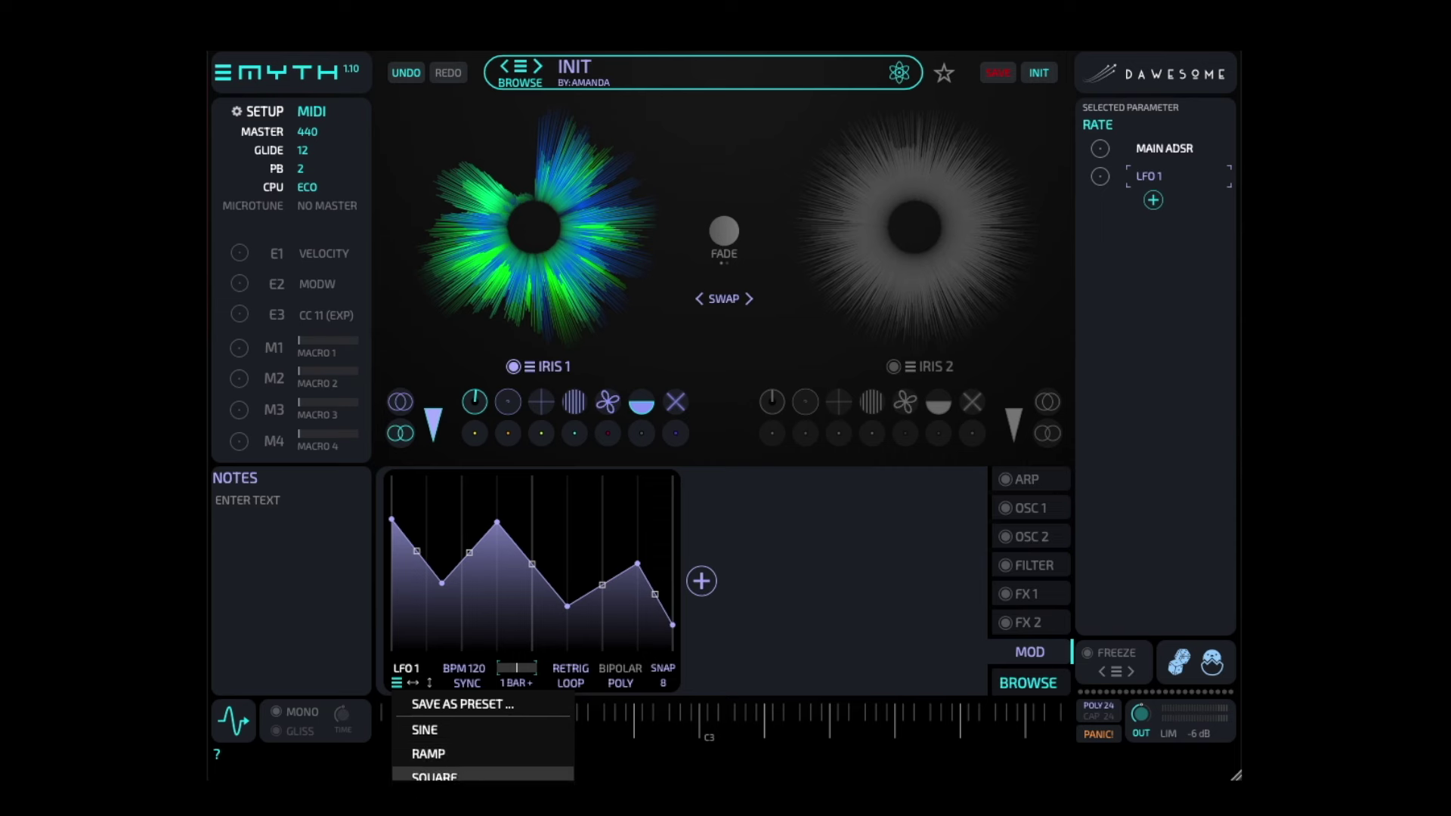
left_click(459, 733)
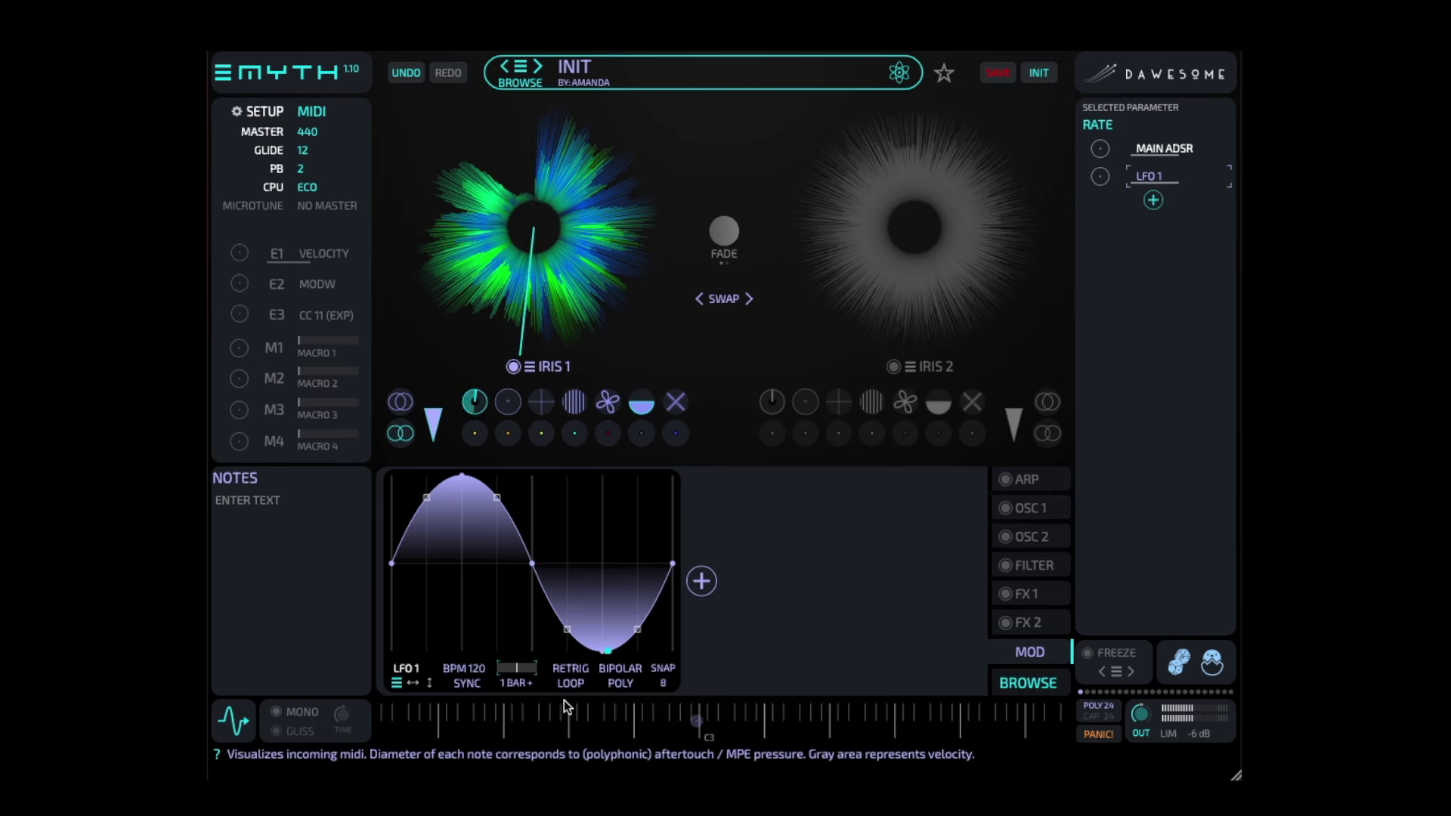
left_click(620, 671)
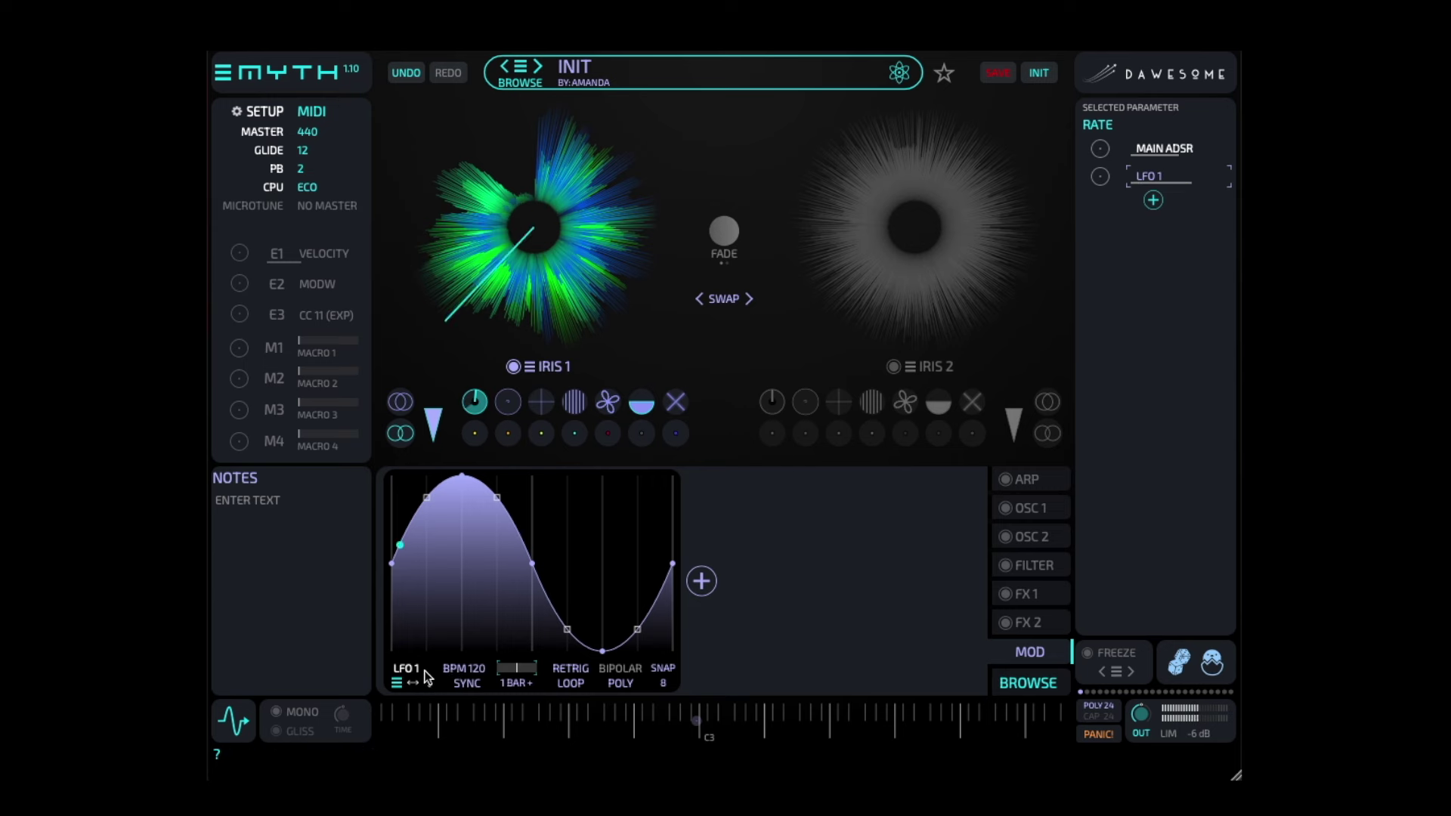
left_click_drag(462, 477, 462, 509)
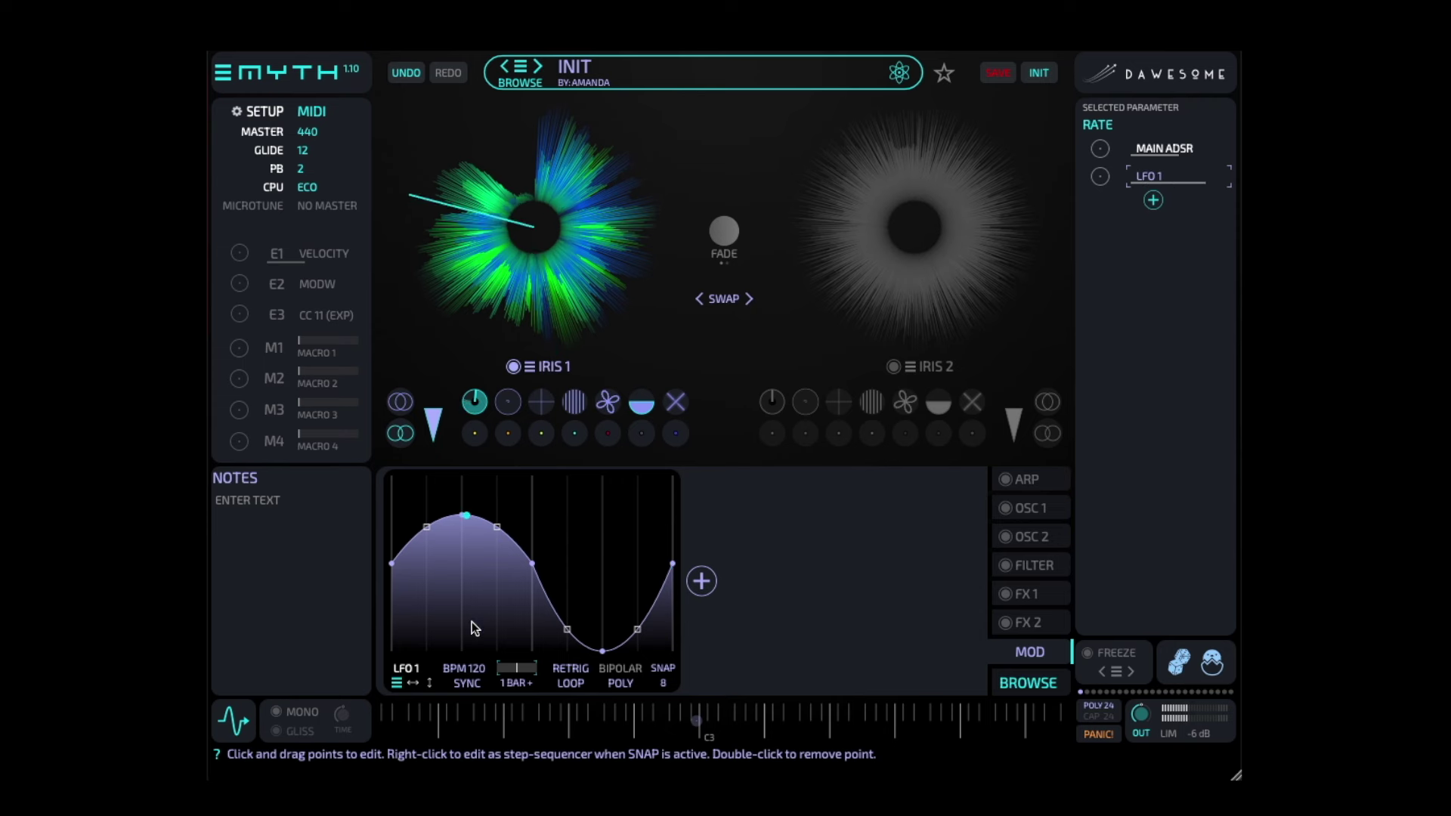
Load the Ramp shape into LFO 1, then raise its start point and lower its end point
left_click(397, 684)
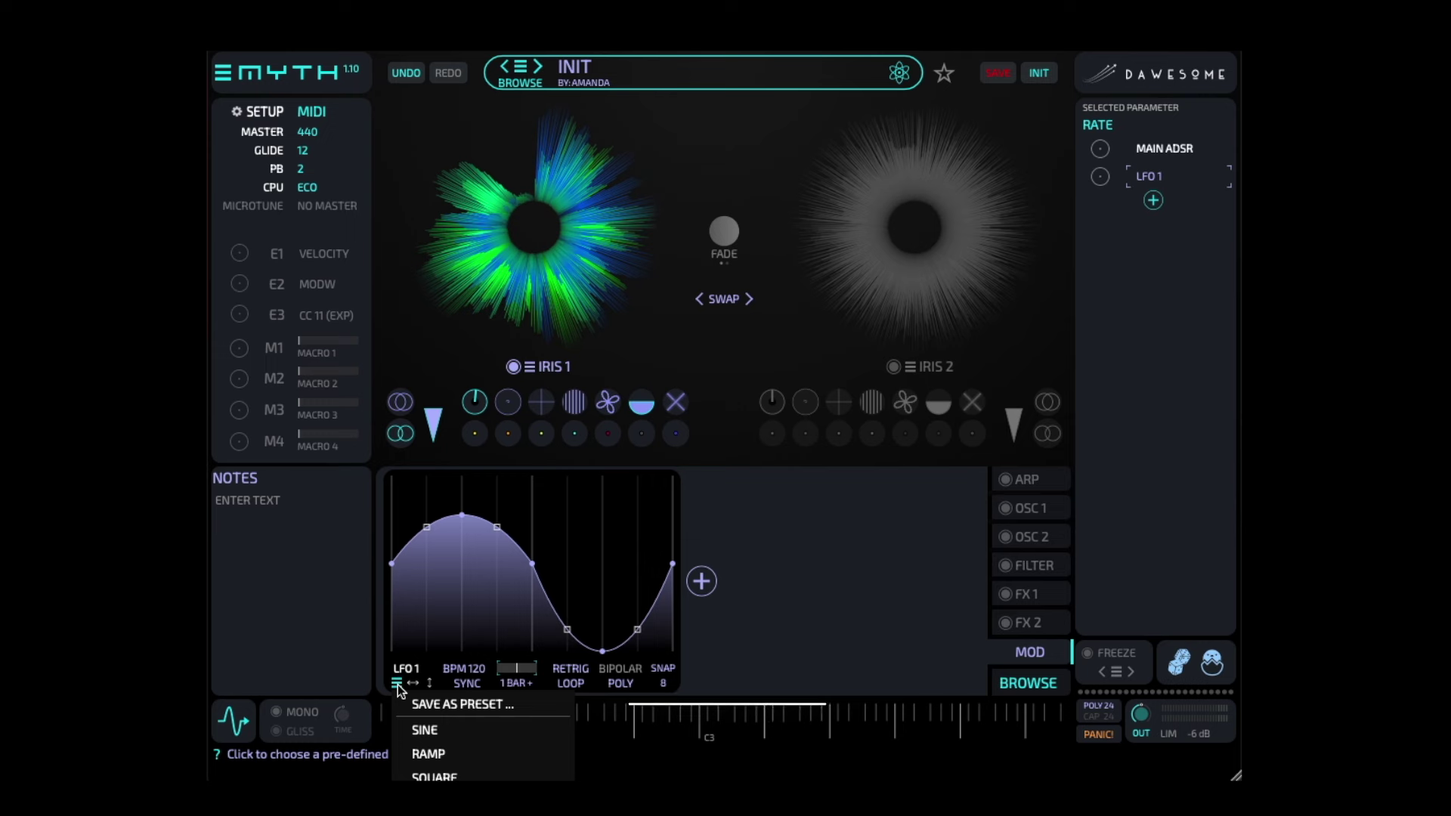
left_click(428, 753)
left_click_drag(393, 648, 389, 615)
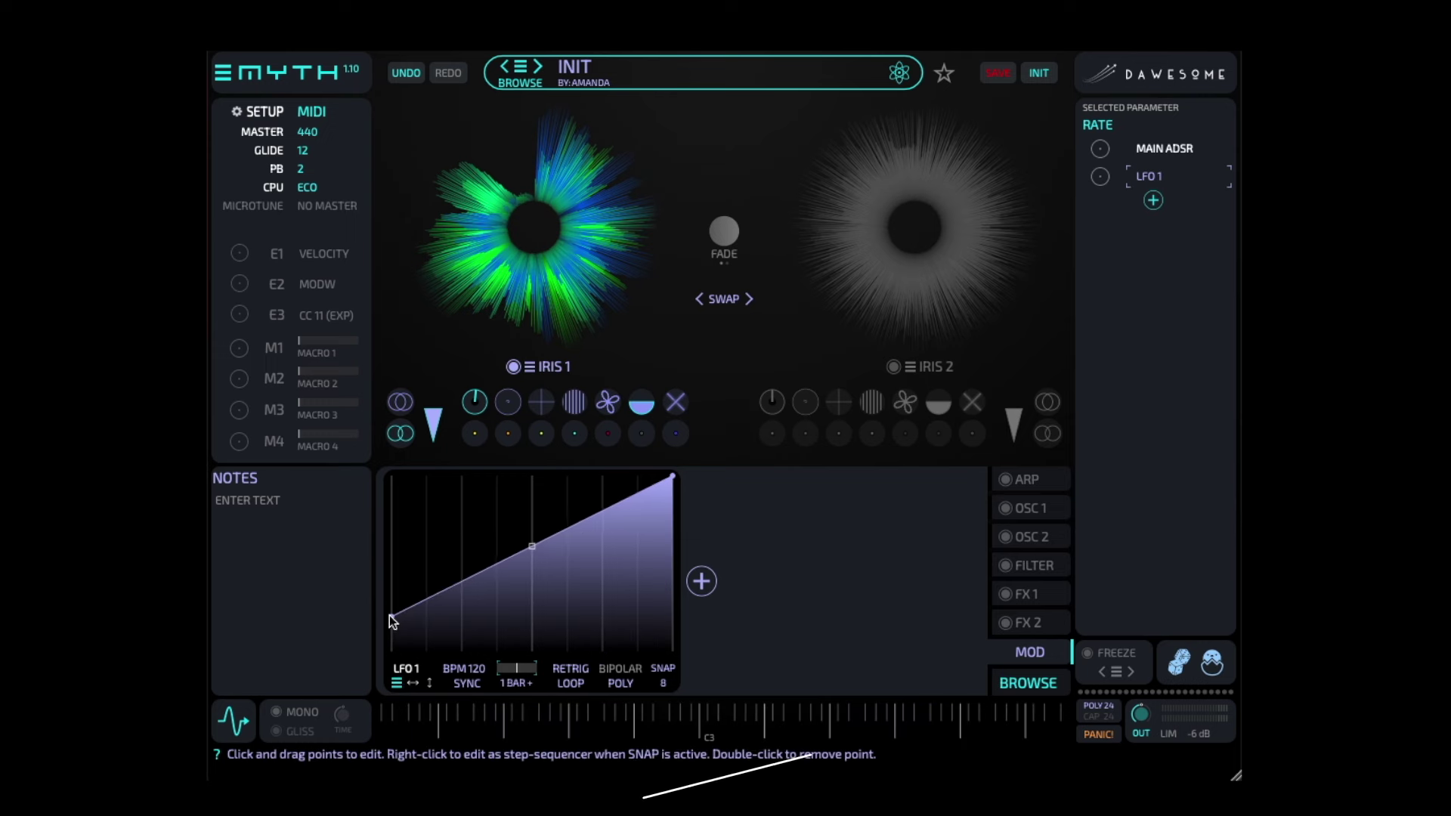
left_click_drag(677, 478, 671, 499)
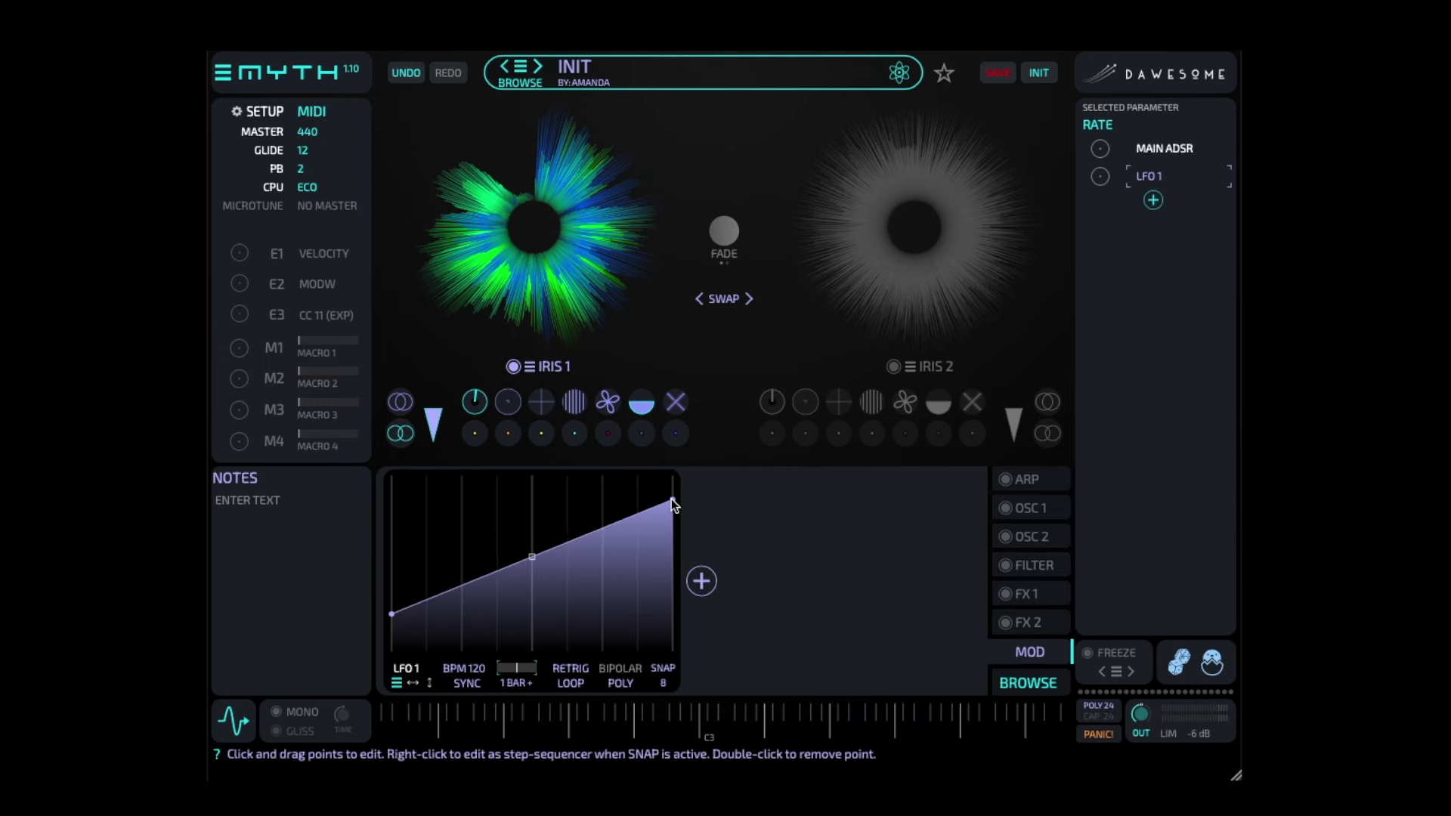
Choose Blurred_Guitar.wav as the new audio source for Iris 1
right_click(587, 230)
left_click(667, 242)
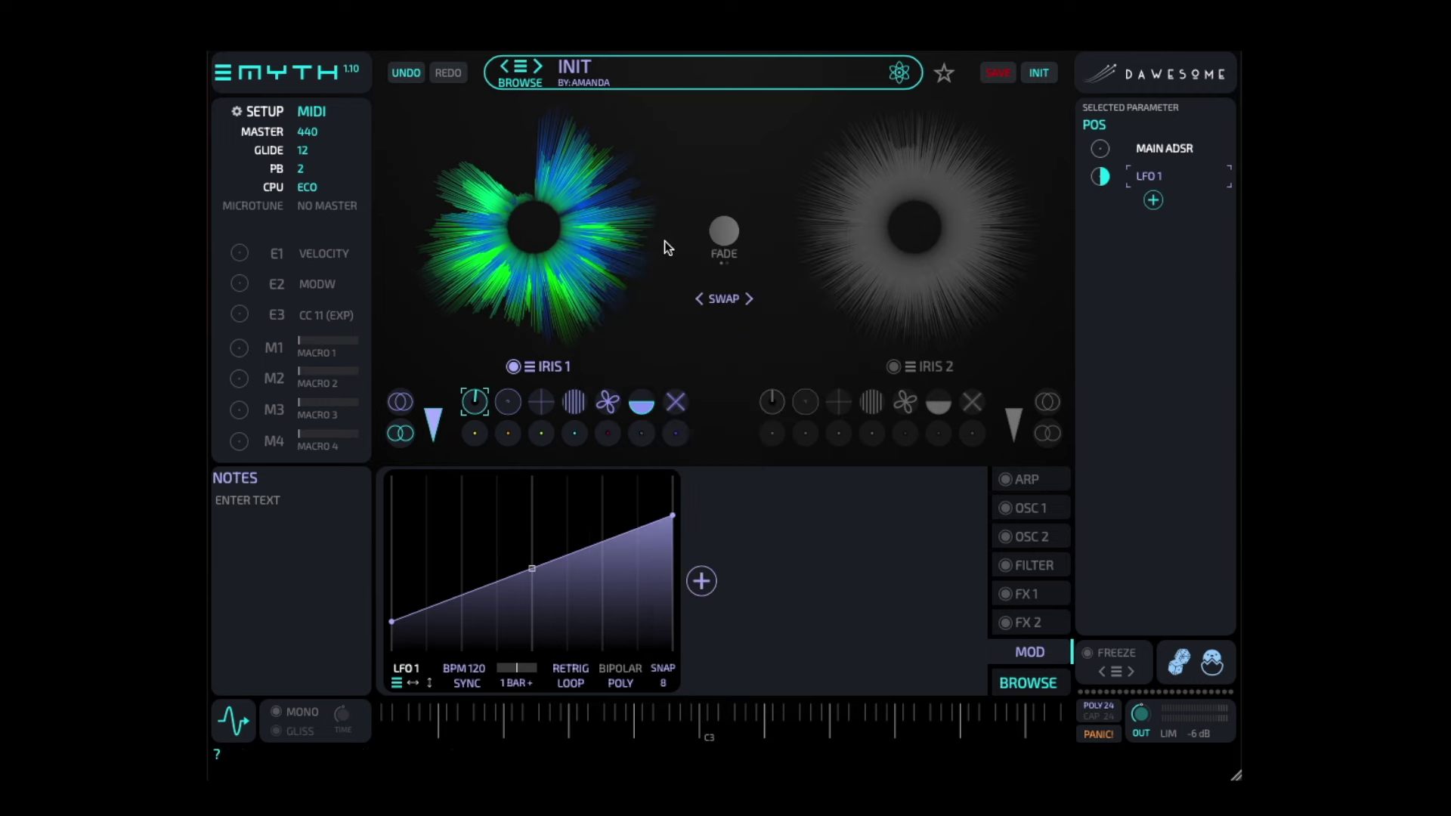
left_click(376, 135)
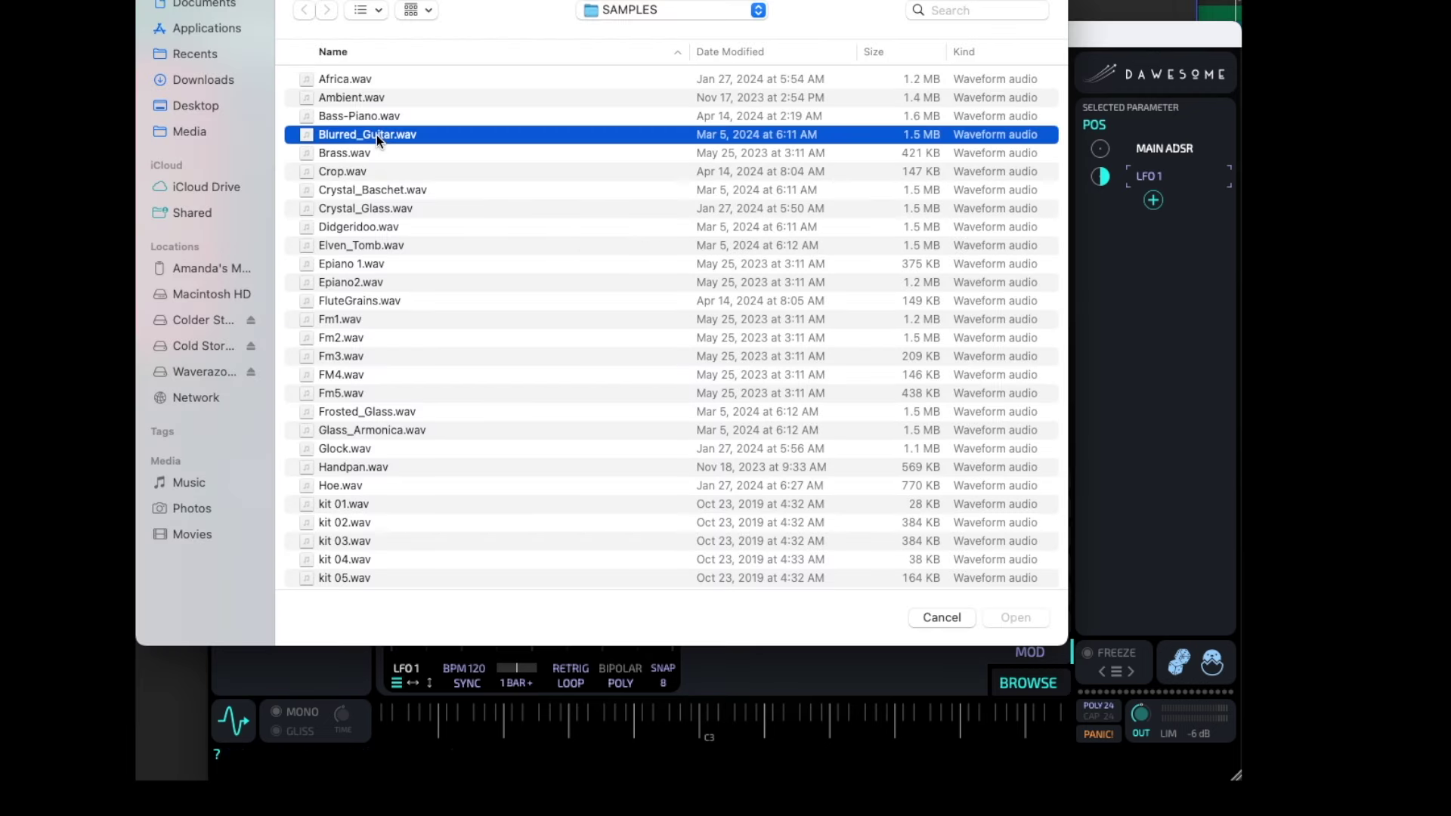
double_click(376, 134)
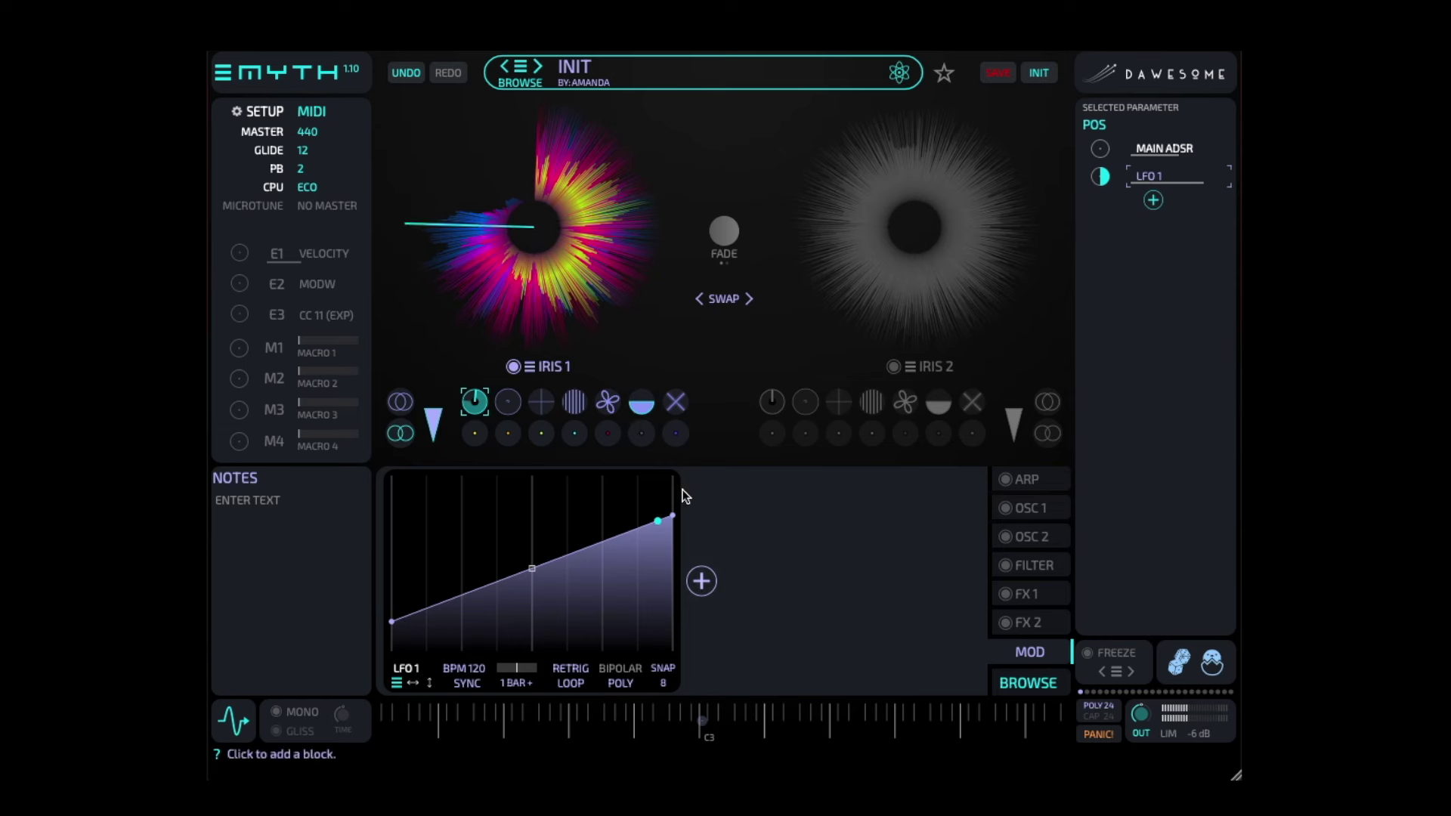
Narrow LFO 1's ramp further by lowering its end and raising its start, and adjust Iris 1's WTF transformer
left_click_drag(673, 515, 672, 528)
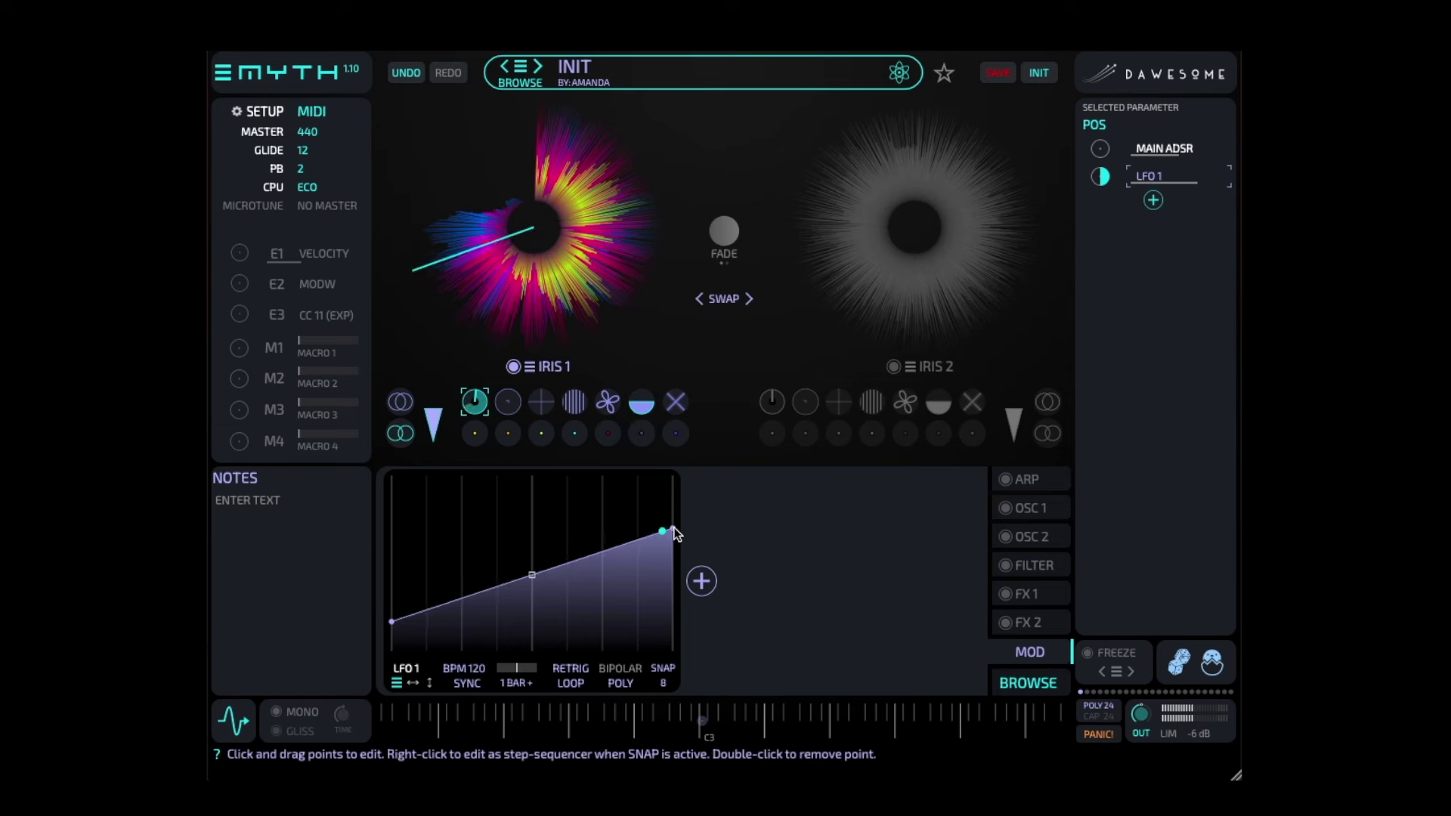
left_click_drag(390, 622, 389, 615)
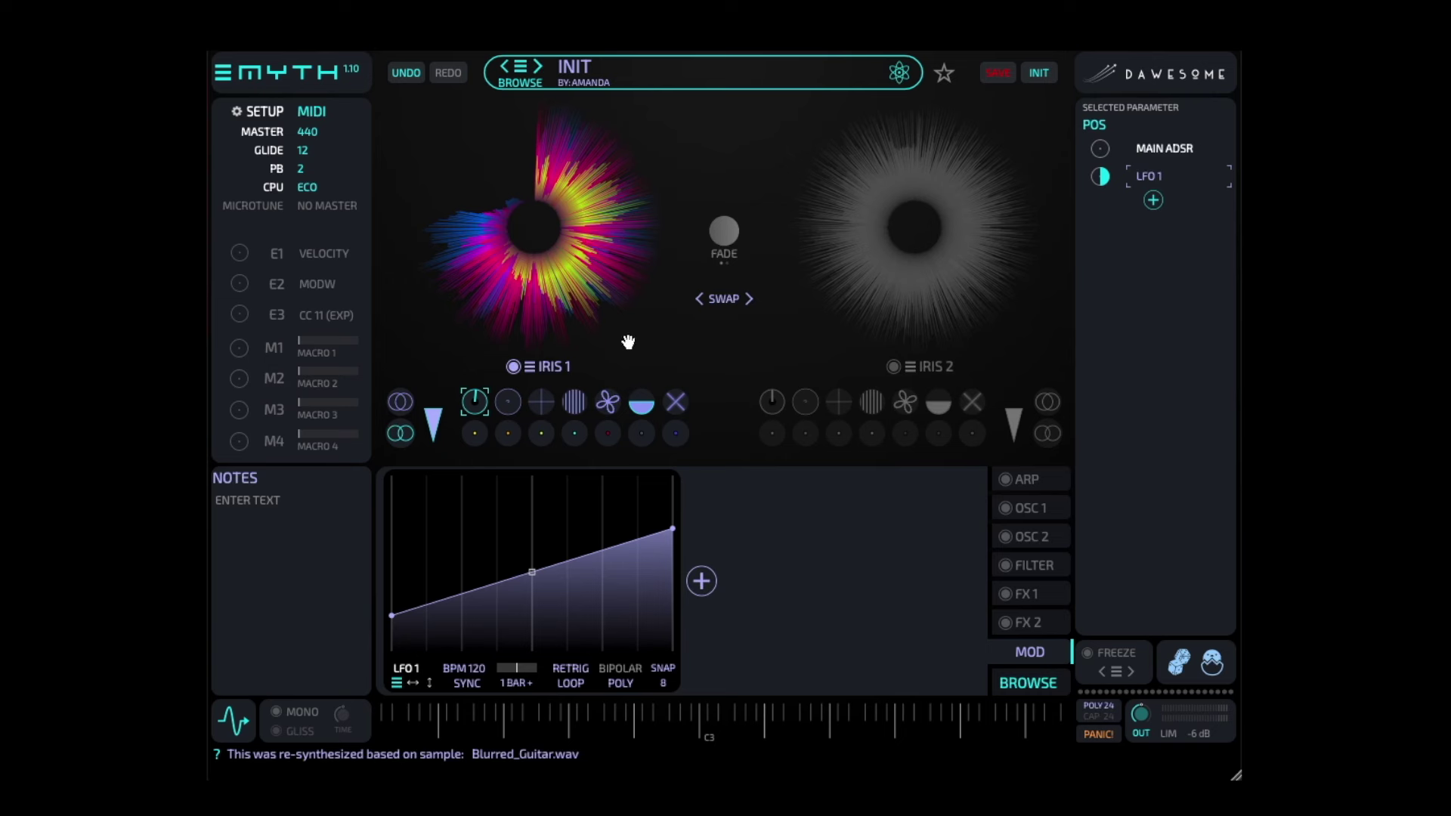
left_click(644, 405)
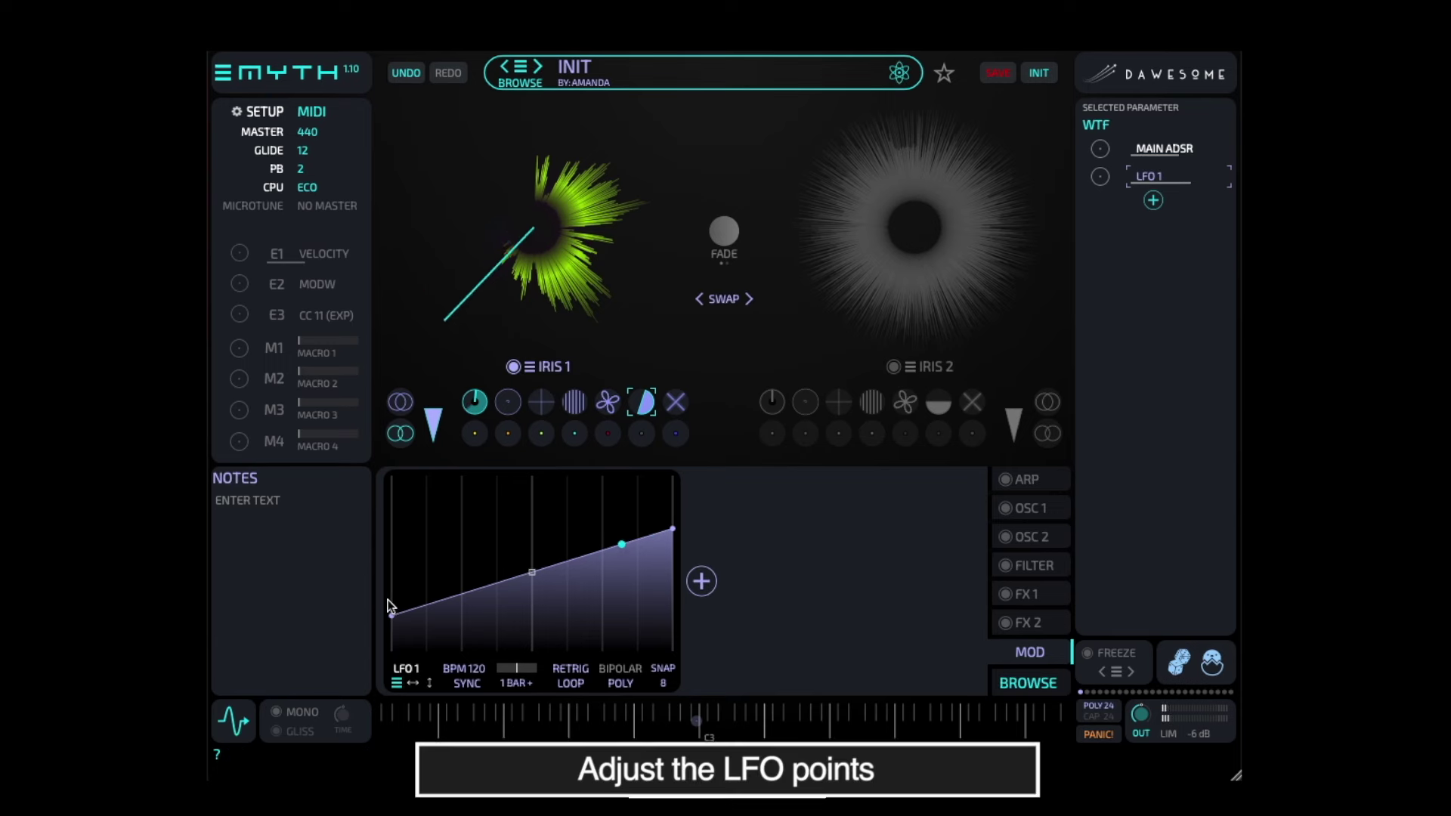
Widen LFO 1's ramp by lowering its start point and raising its end point
left_click_drag(389, 606, 402, 632)
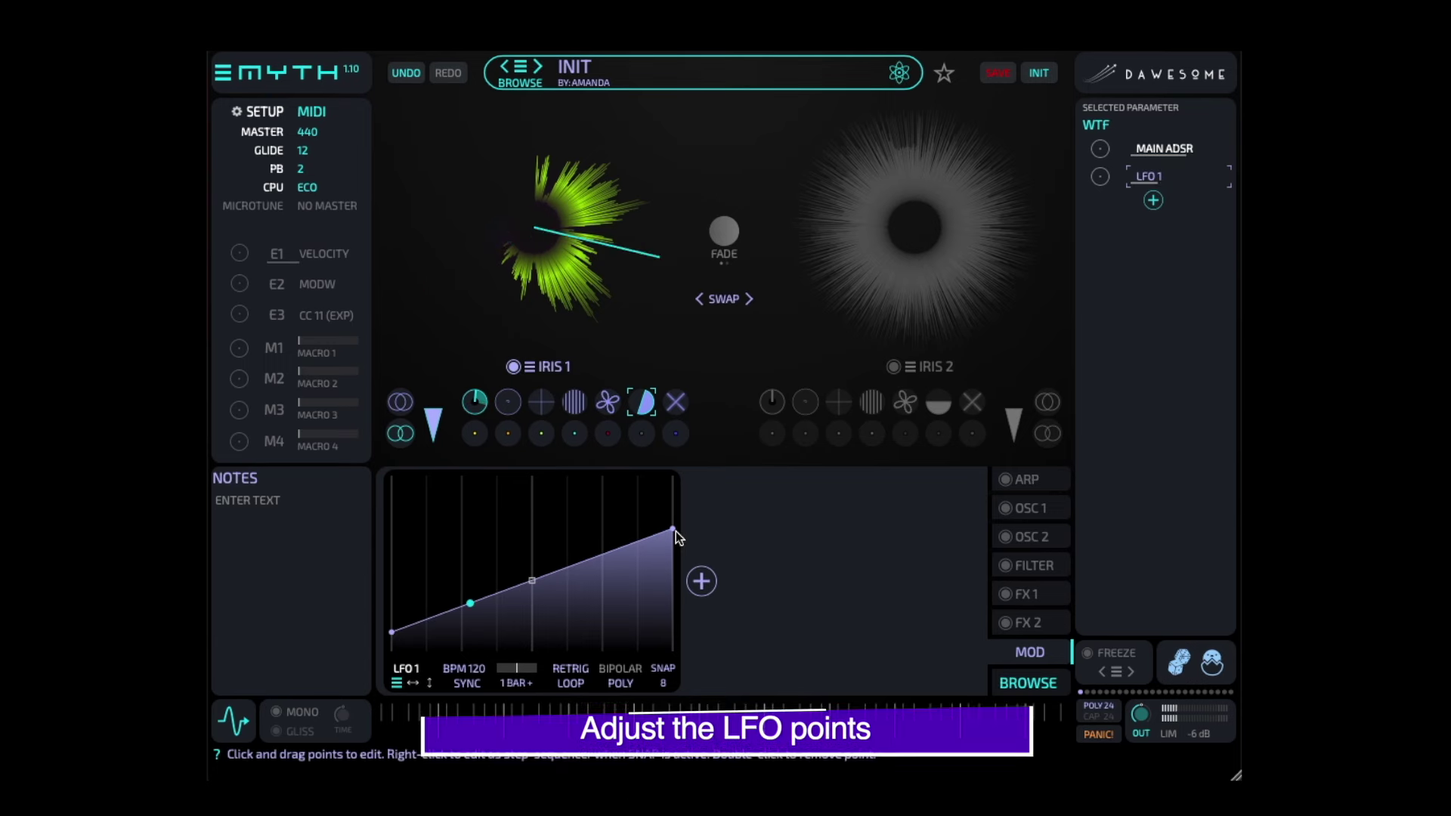
left_click_drag(674, 528, 676, 511)
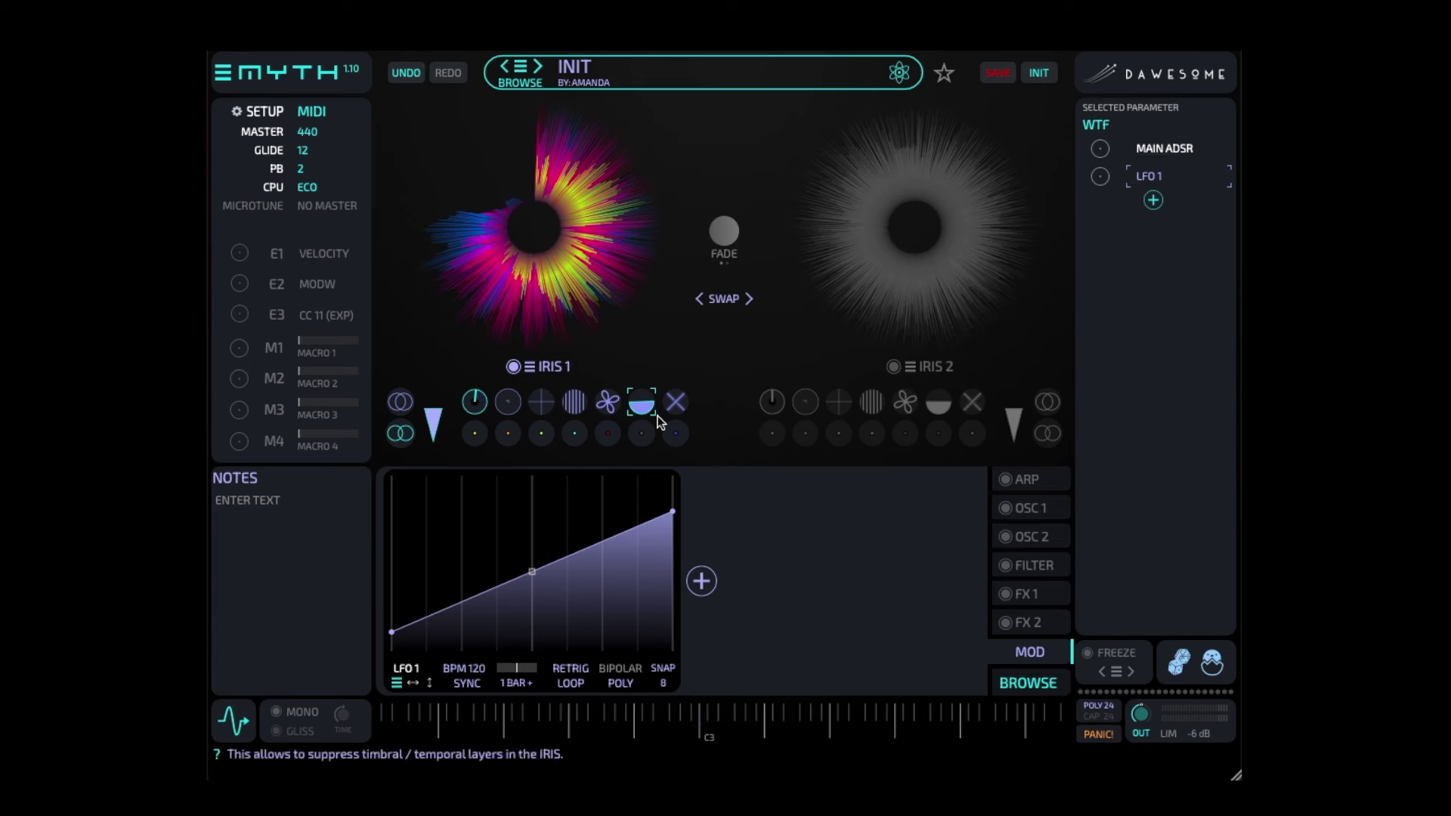
Add LFO 2 as a modulator for Iris 1's WTF transformer, flatten its sine curve and raise its modulation amount
left_click(1154, 202)
left_click(1149, 226)
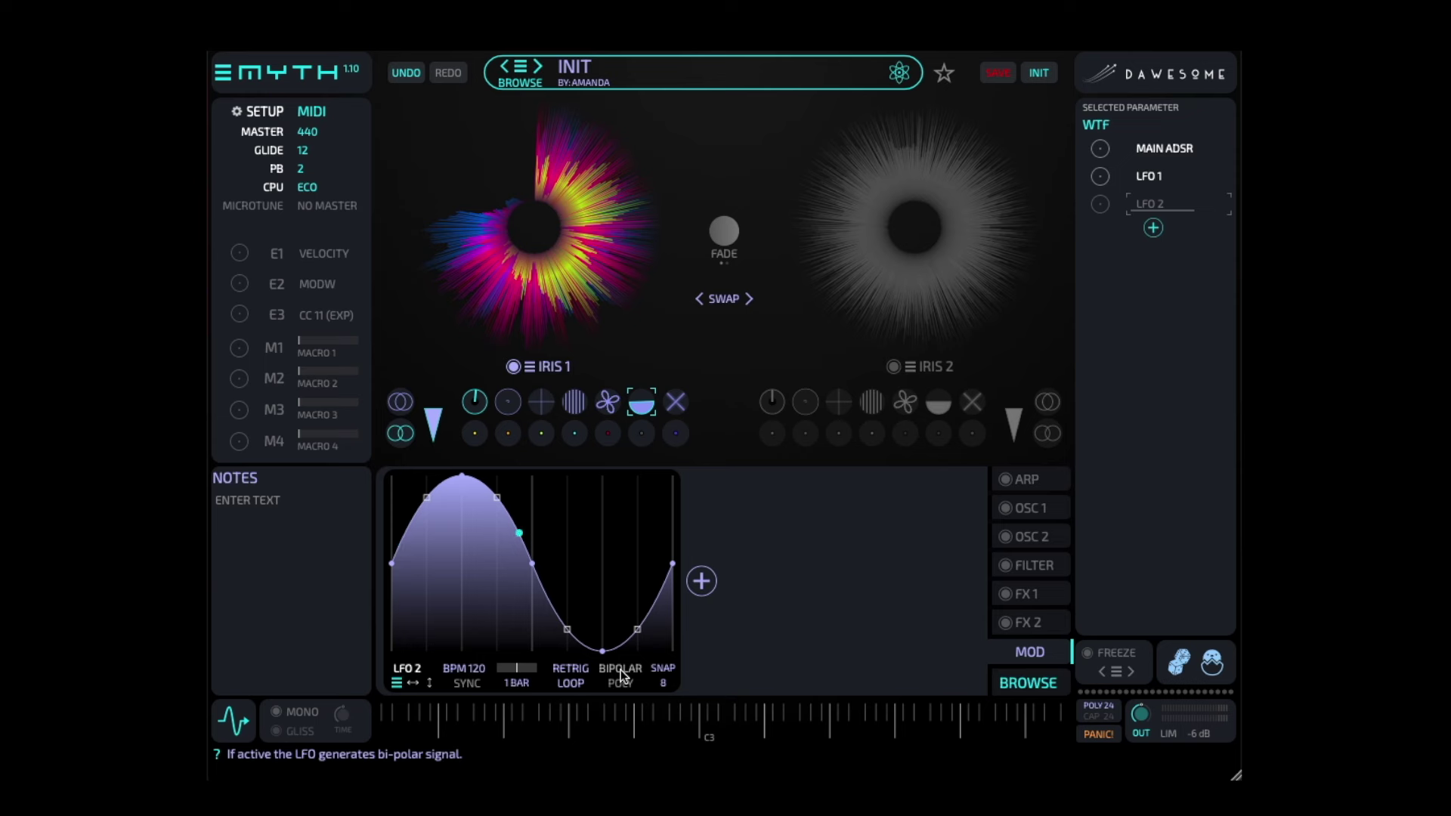
left_click_drag(602, 650, 602, 621)
left_click_drag(462, 477, 462, 503)
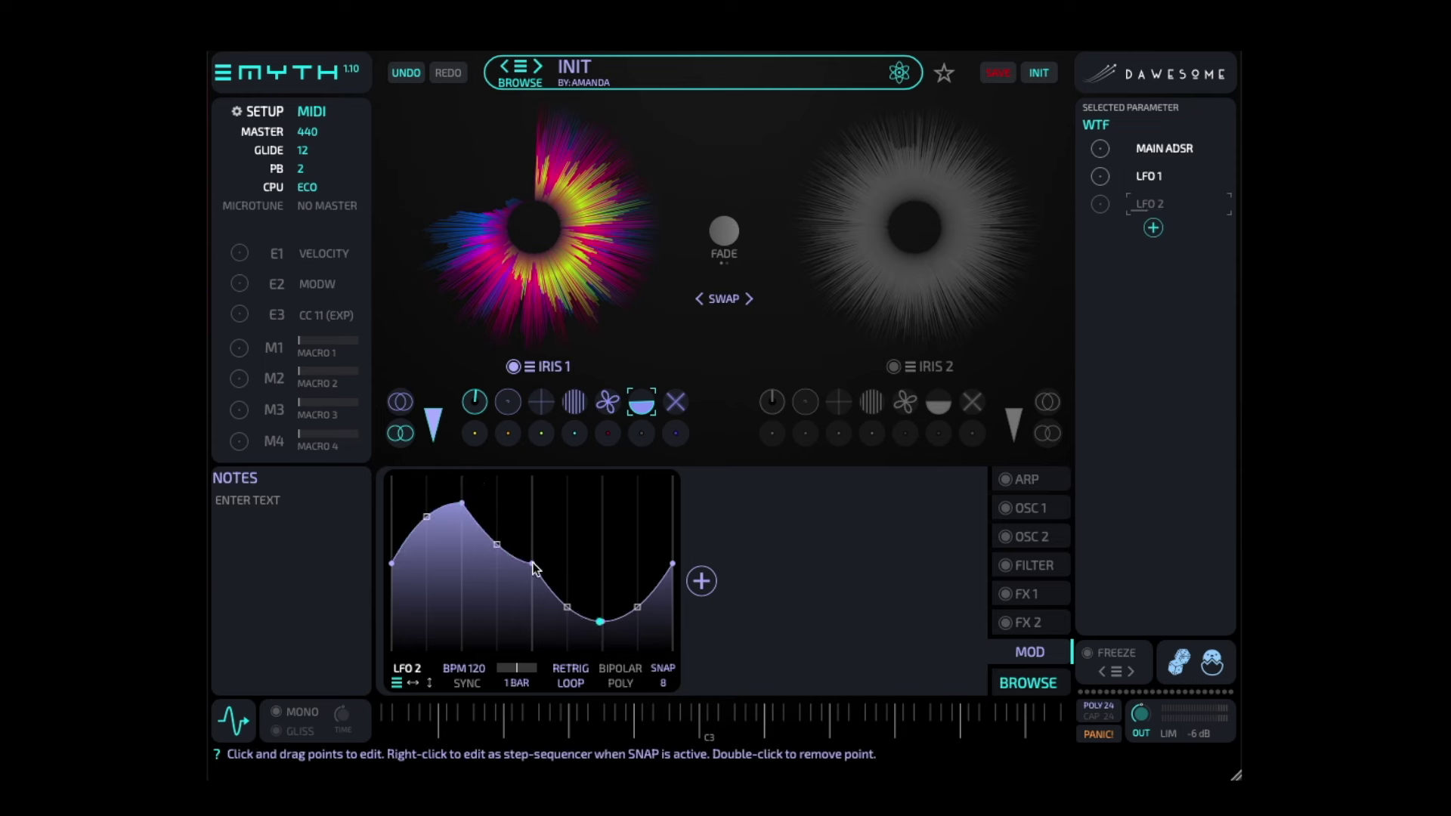
left_click_drag(533, 567, 533, 592)
left_click_drag(464, 509, 462, 523)
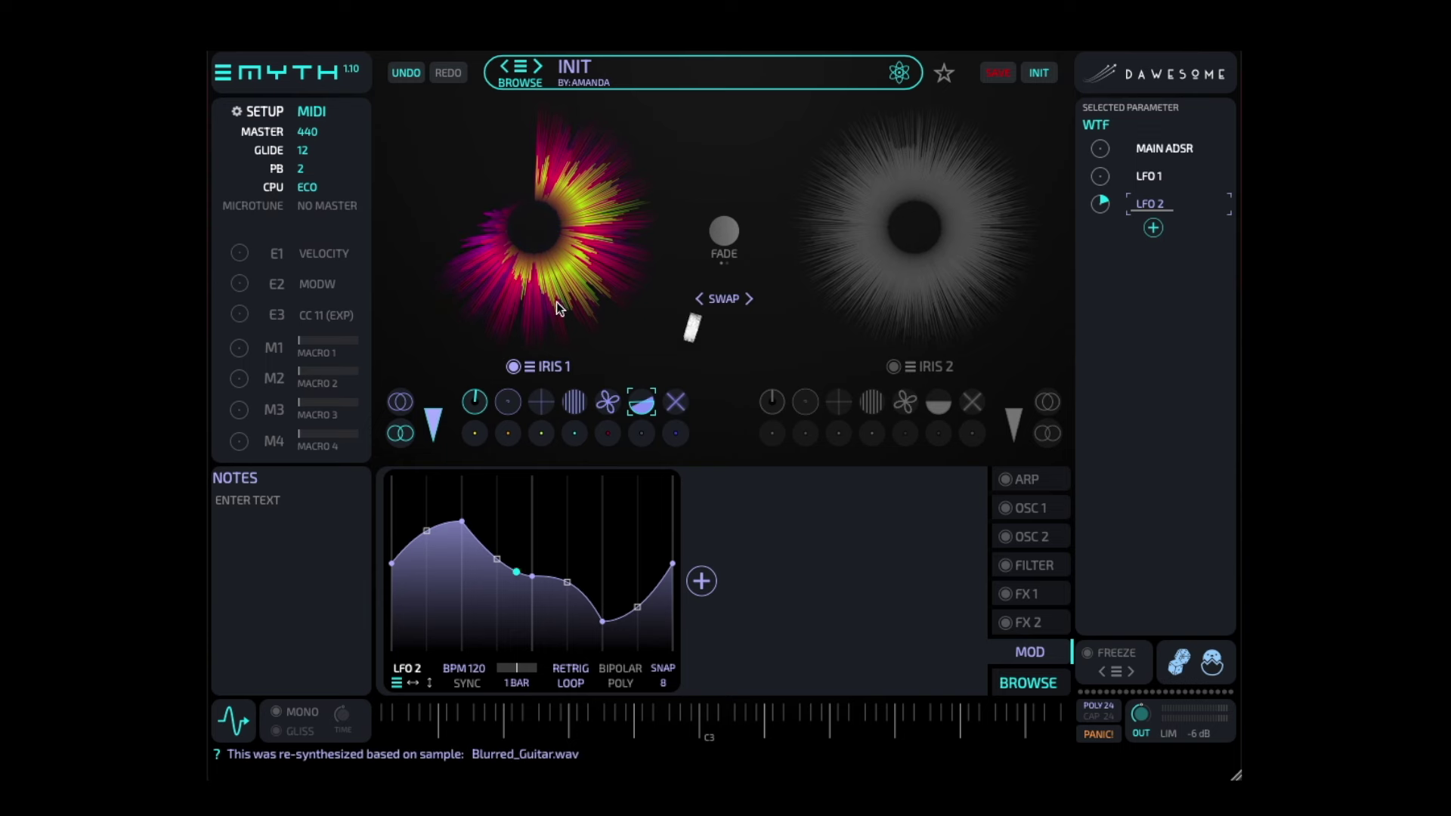
Raise Iris 1's Smooth transformer and narrow LFO 1's ramp by lowering its end point
left_click(676, 405)
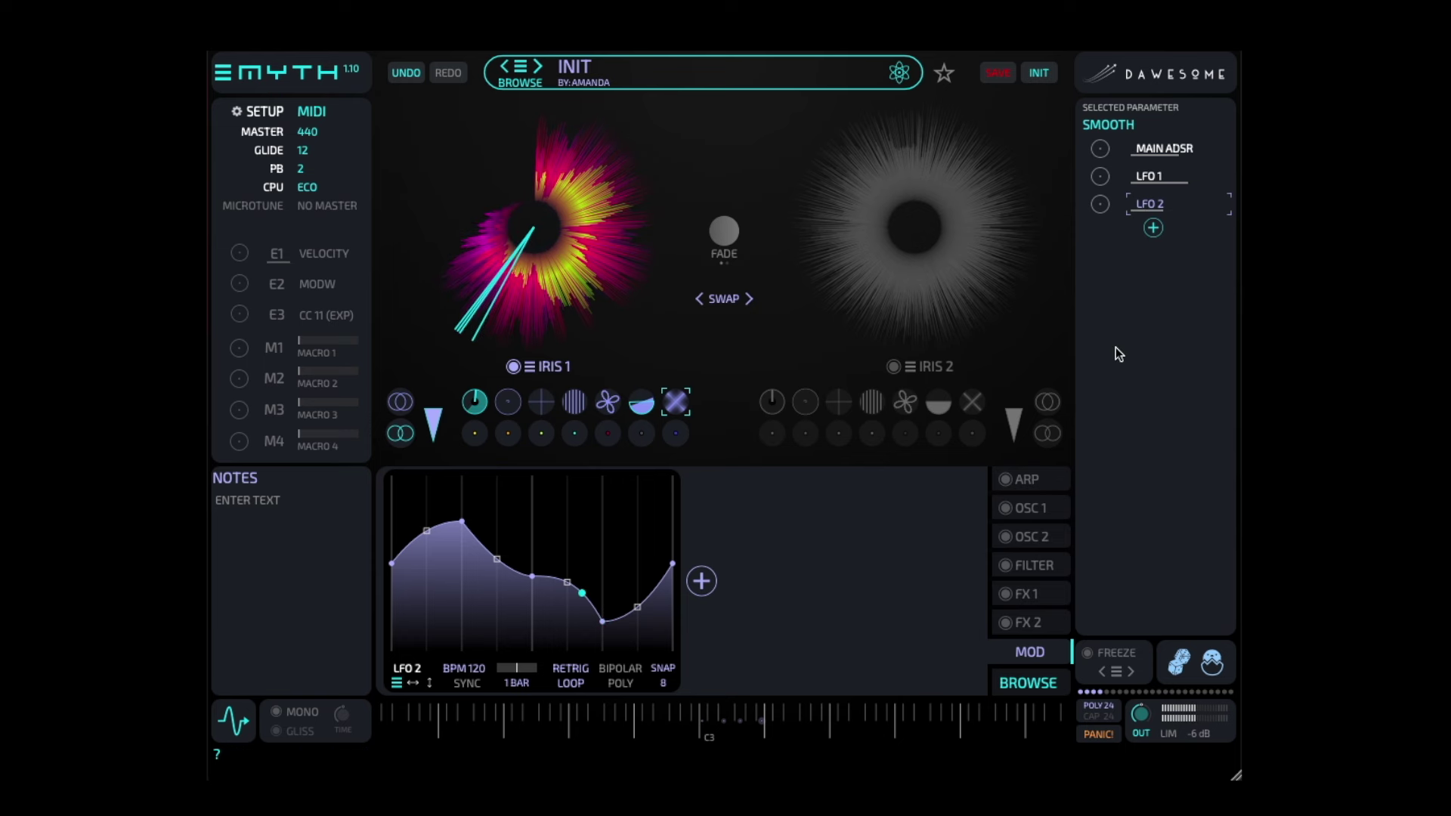
left_click(1148, 176)
left_click_drag(672, 512, 673, 532)
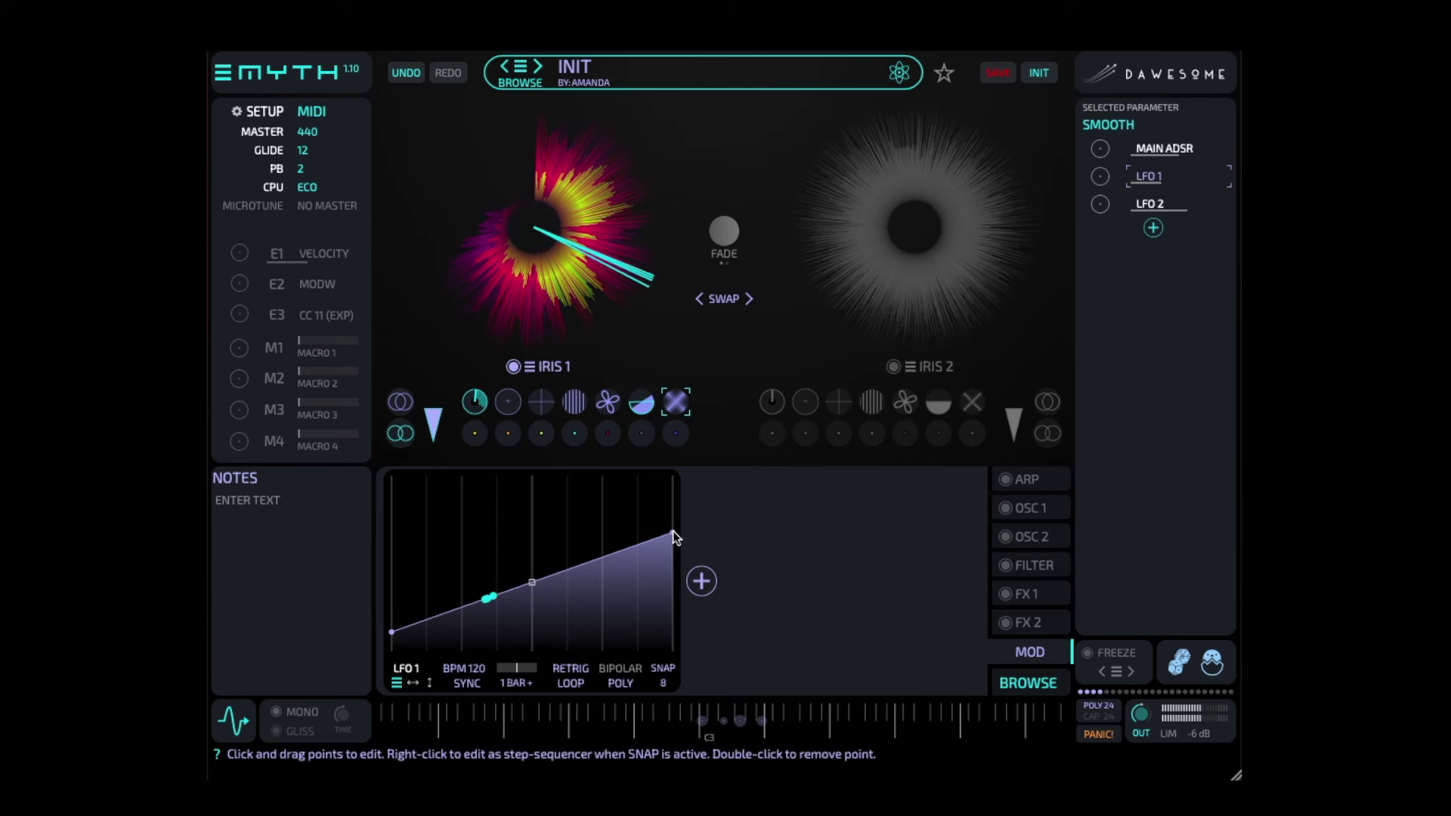
left_click_drag(391, 631, 390, 626)
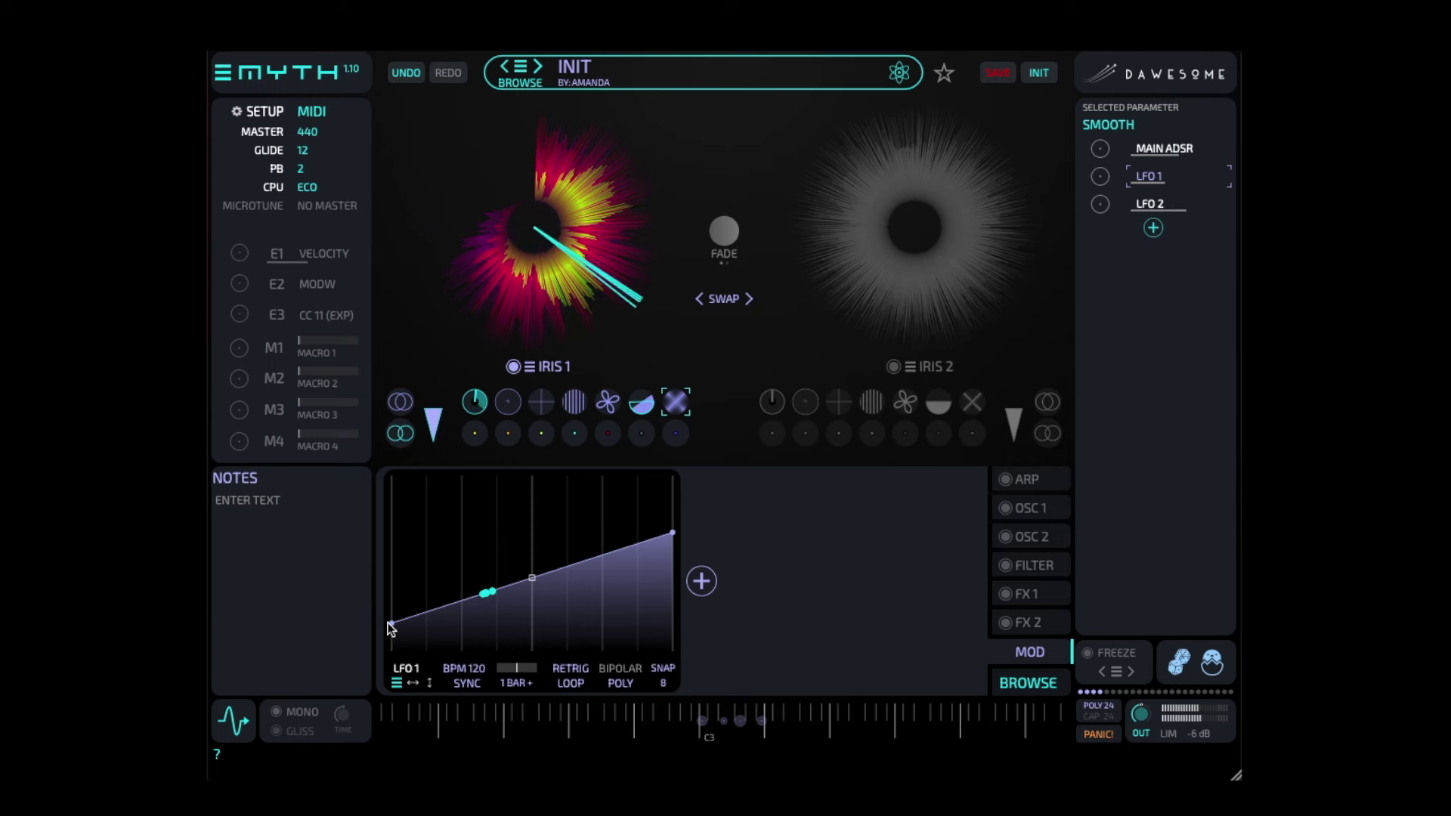
left_click_drag(388, 621, 388, 631)
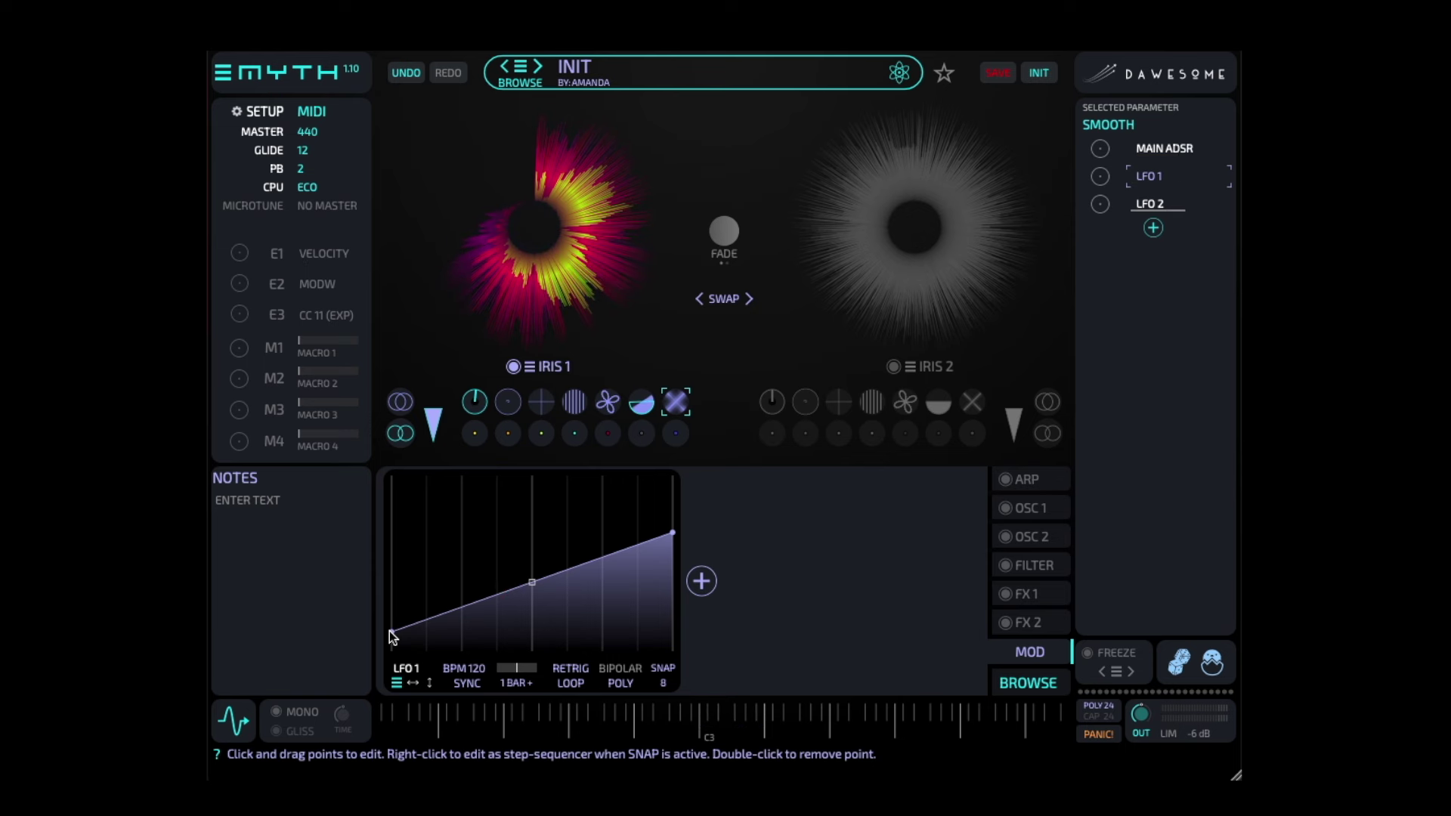
Remove LFO 2 from the modulation sources and raise Iris 1's Anim transformer
left_click(1080, 197)
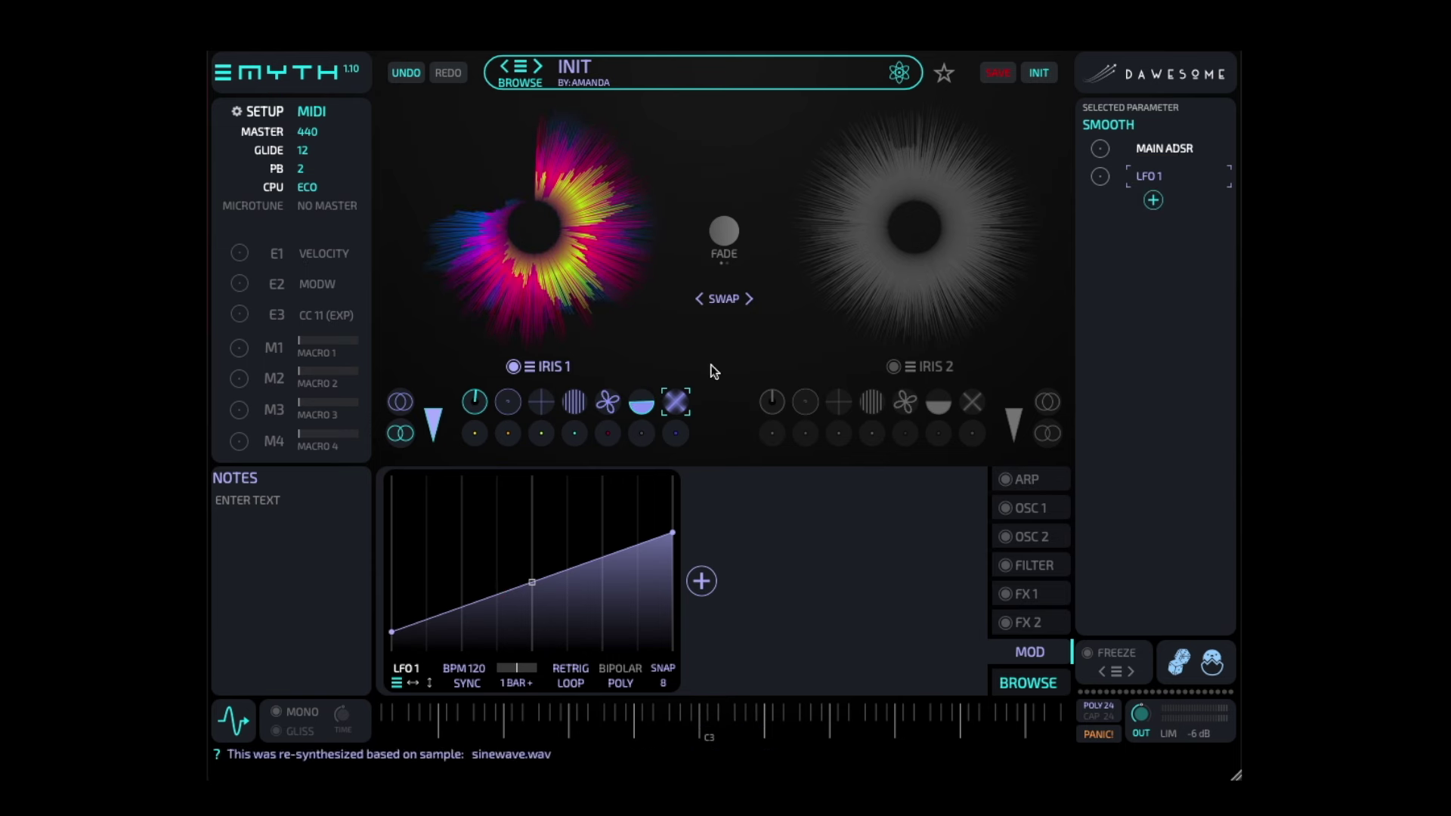
left_click(607, 403)
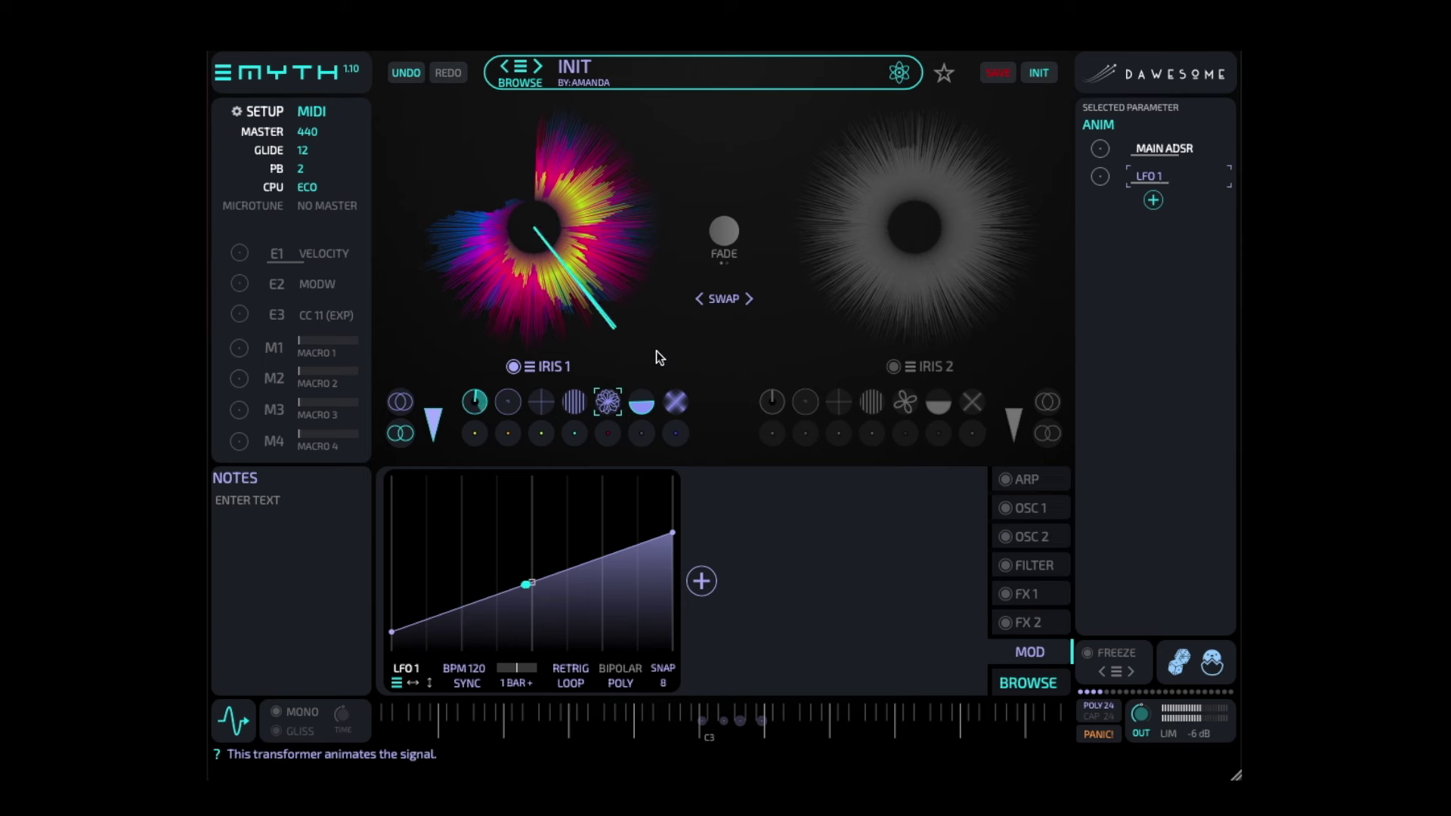
Raise Iris 1's FM AMT, Bright and Inharm transformers to add frequency modulation and inharmonics
left_click(508, 403)
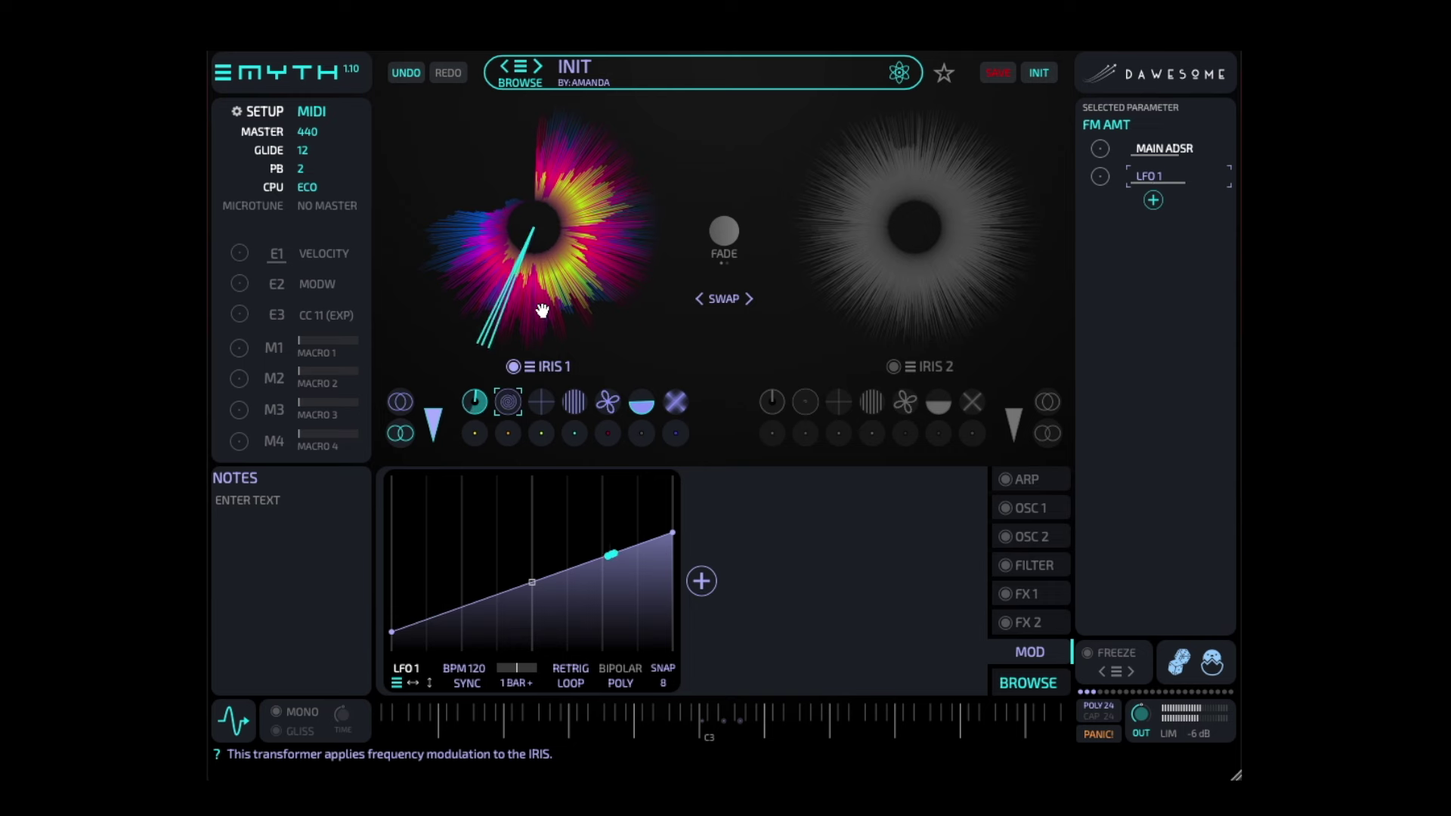
left_click(541, 405)
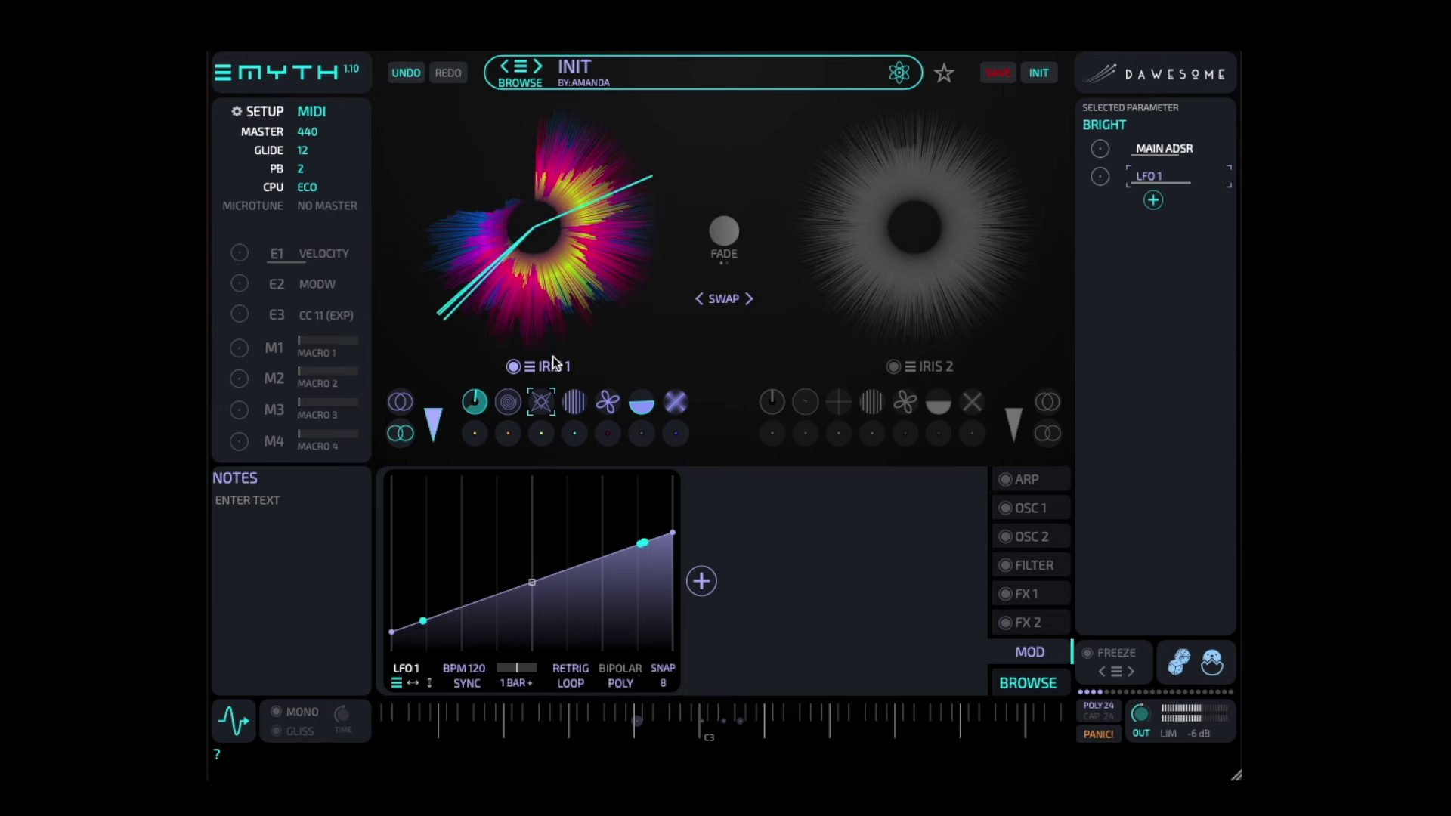
left_click(575, 402)
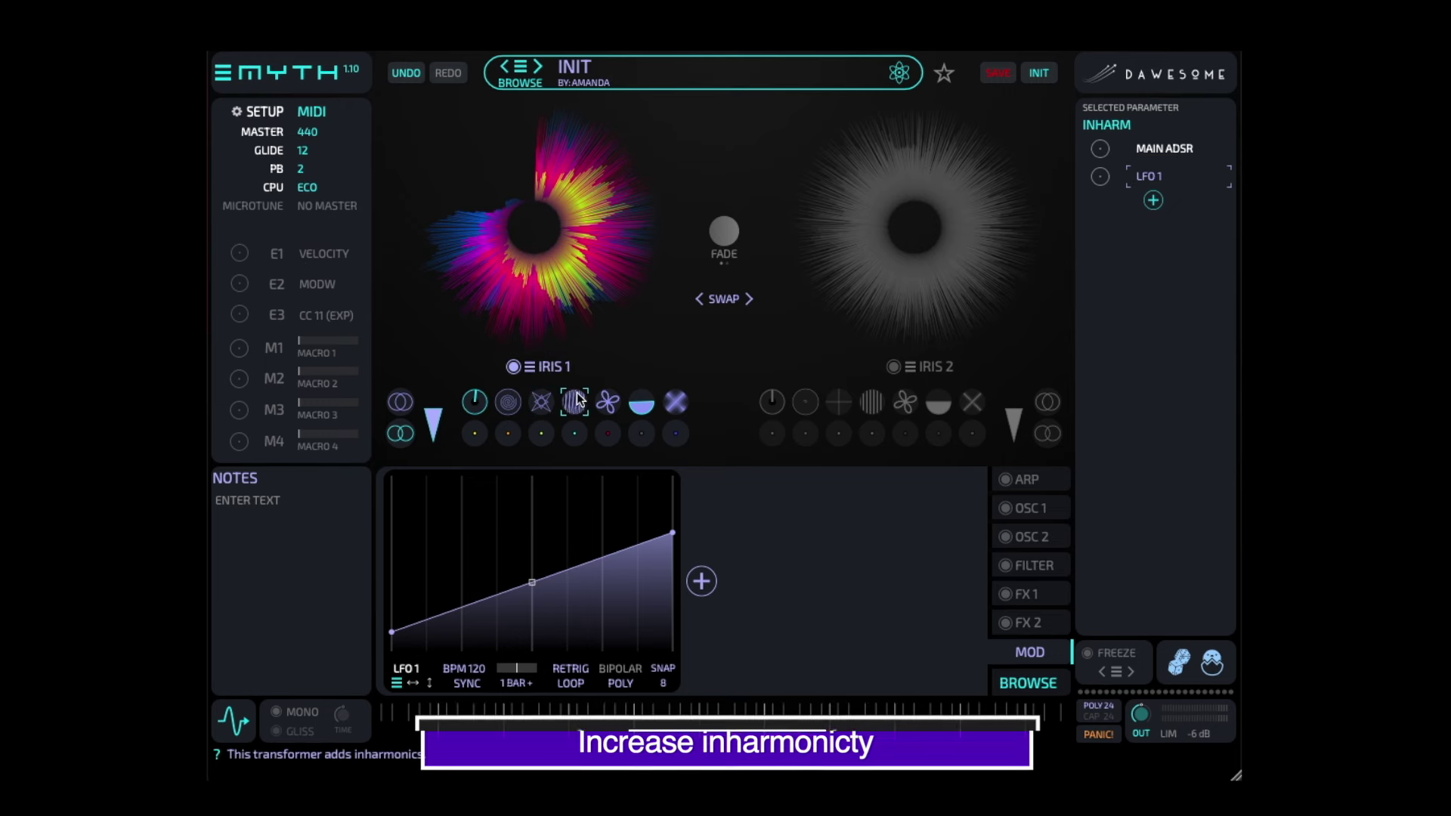
left_click_drag(578, 409, 580, 370)
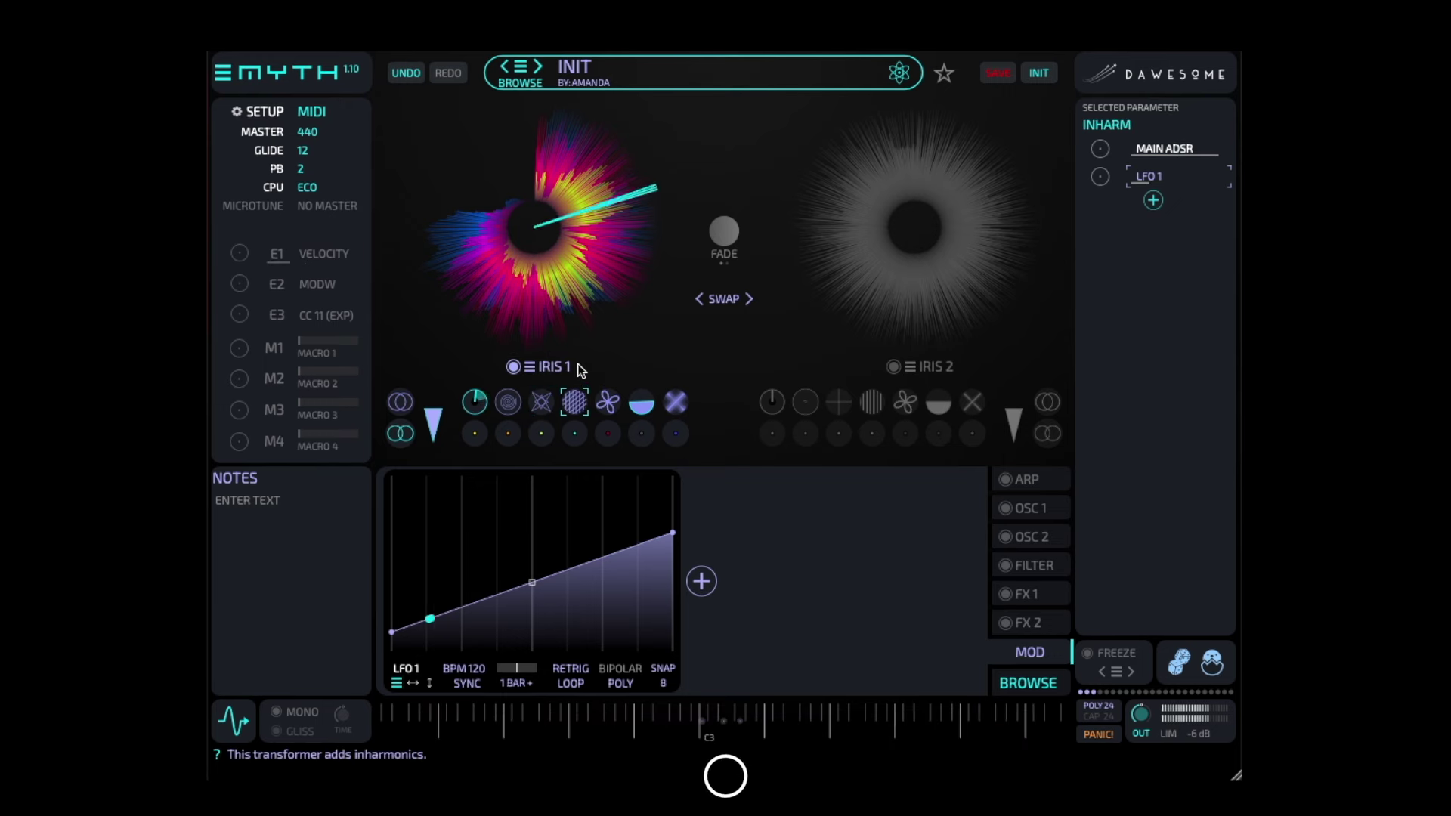
Lower and re-raise Iris 1's Bright transformer to vary the FM ratio, and readjust Inharm
left_click(540, 408)
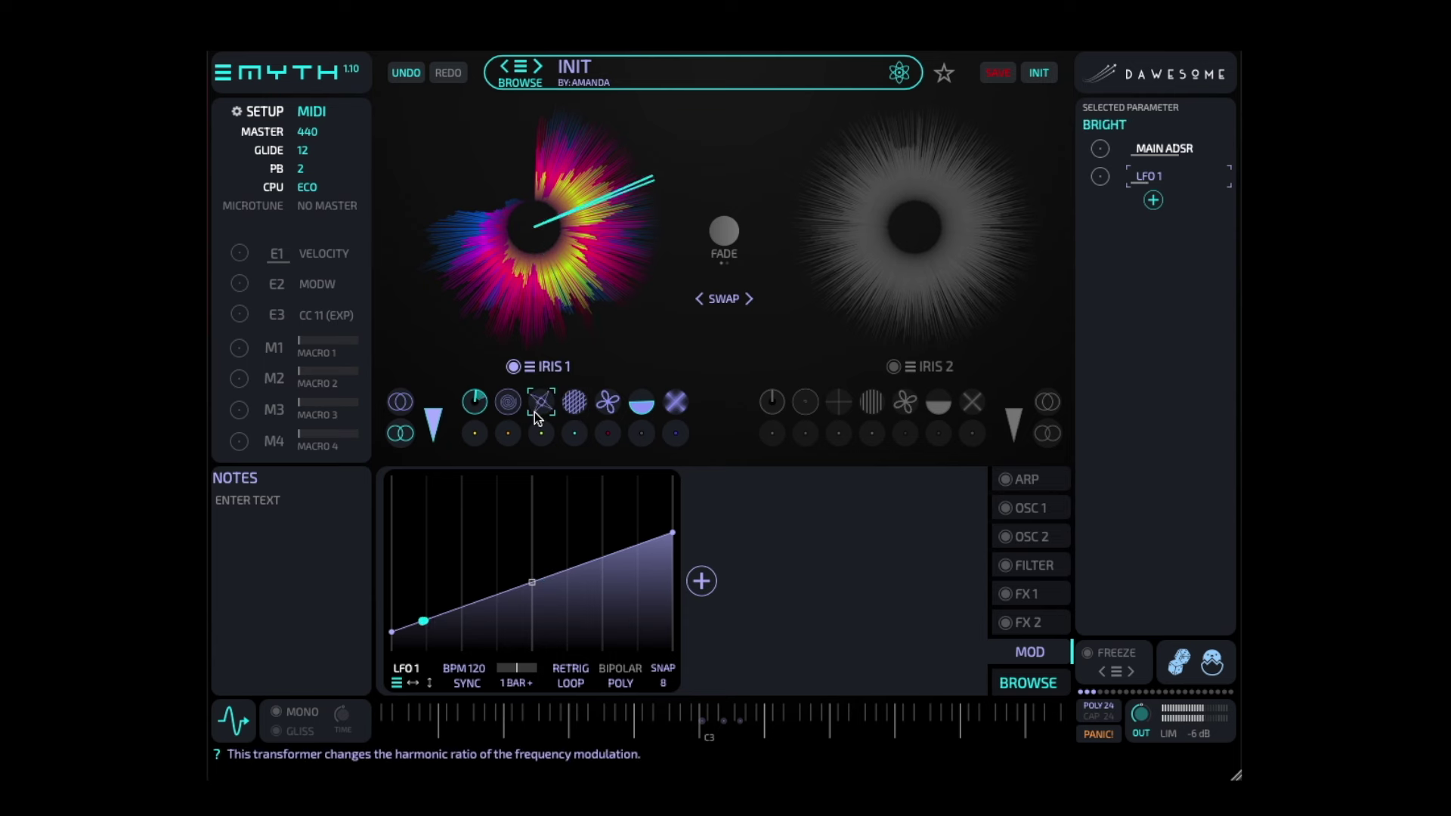
mouse_move(534, 412)
left_mouse_down()
mouse_move(528, 448)
mouse_move(537, 429)
left_mouse_up()
left_click(574, 403)
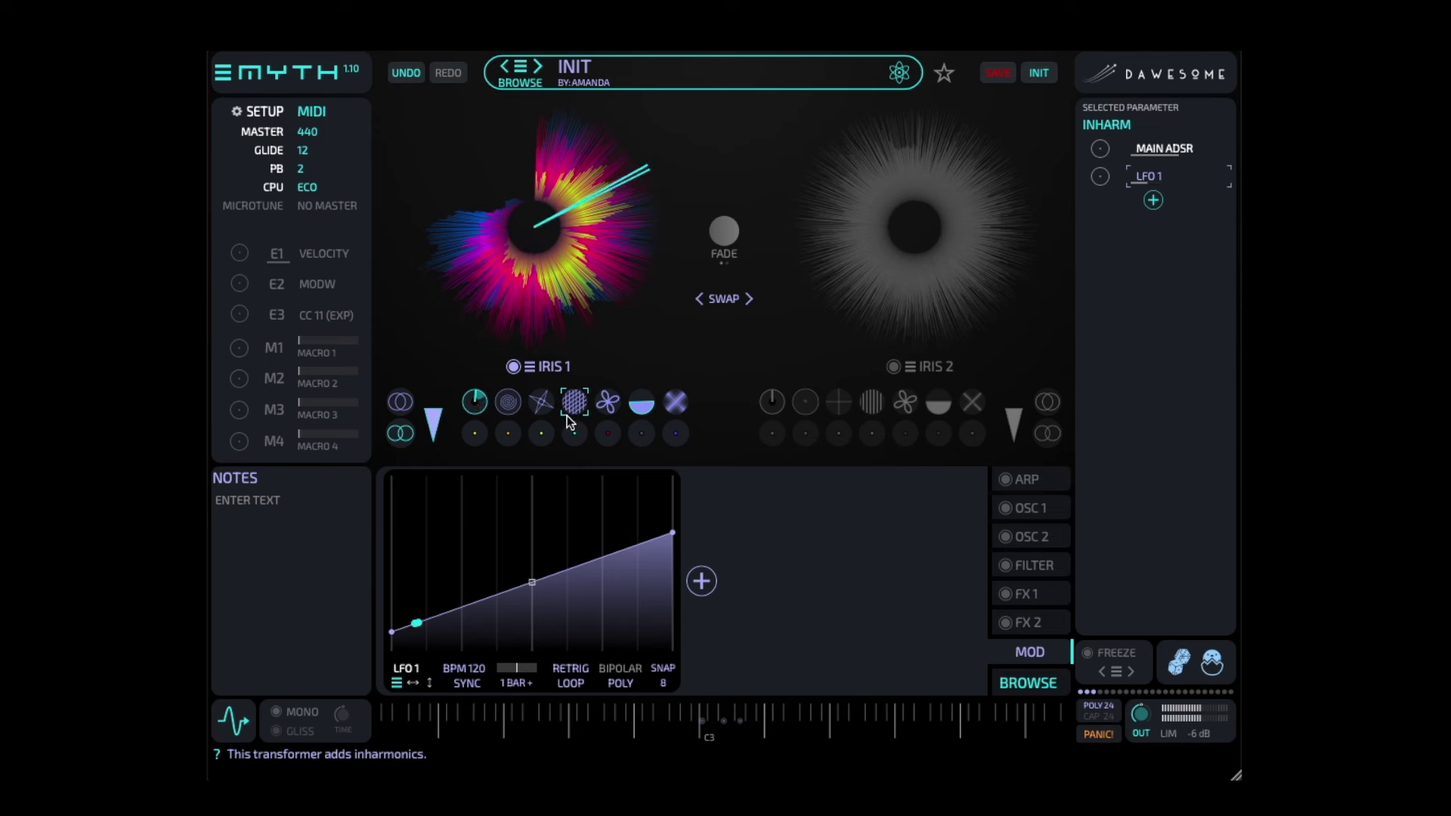
left_click(541, 400)
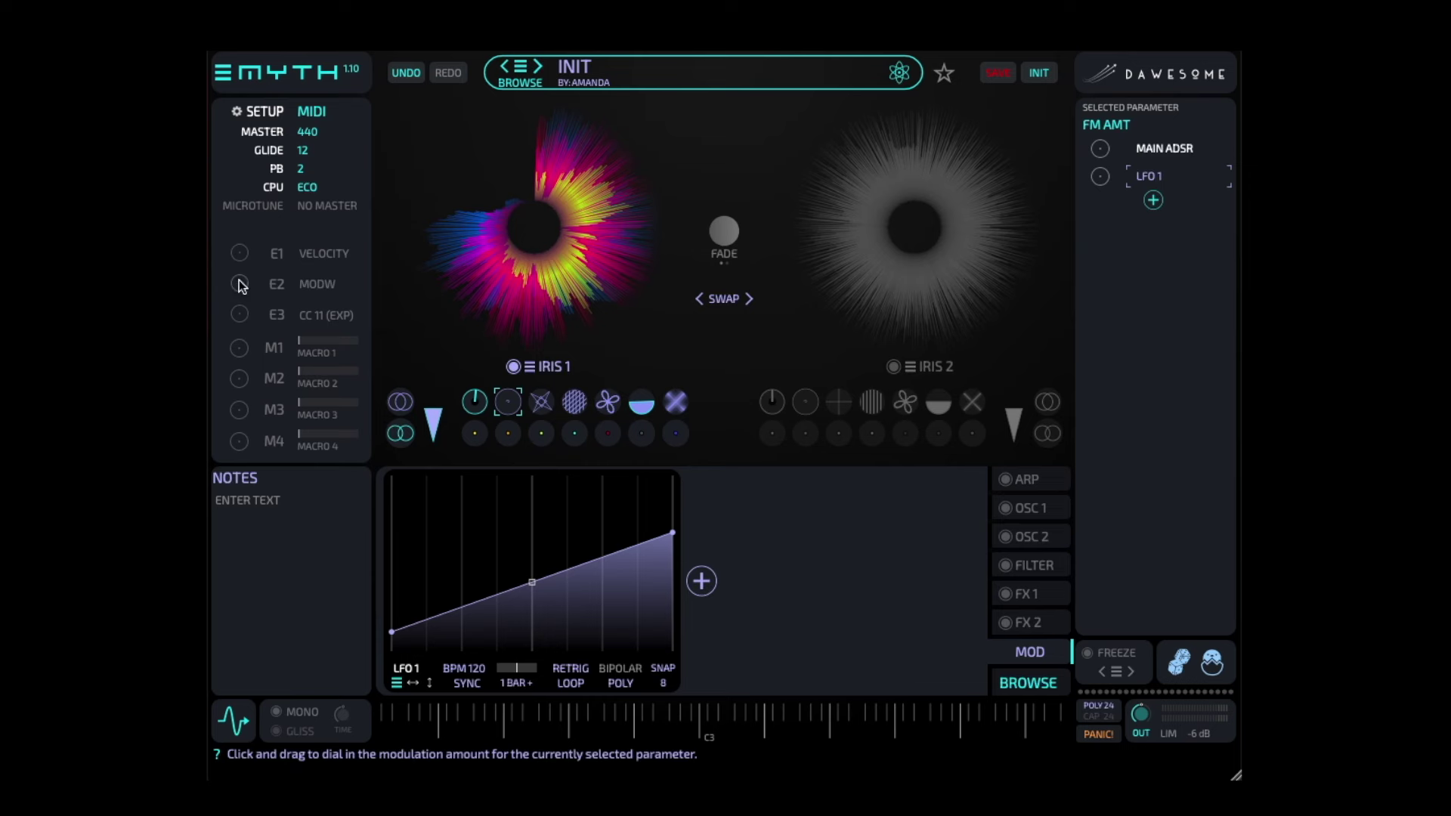
Assign the E2 mod wheel to modulate Iris 1's FM AMT and play a note to hear it
left_click_drag(256, 221, 265, 201)
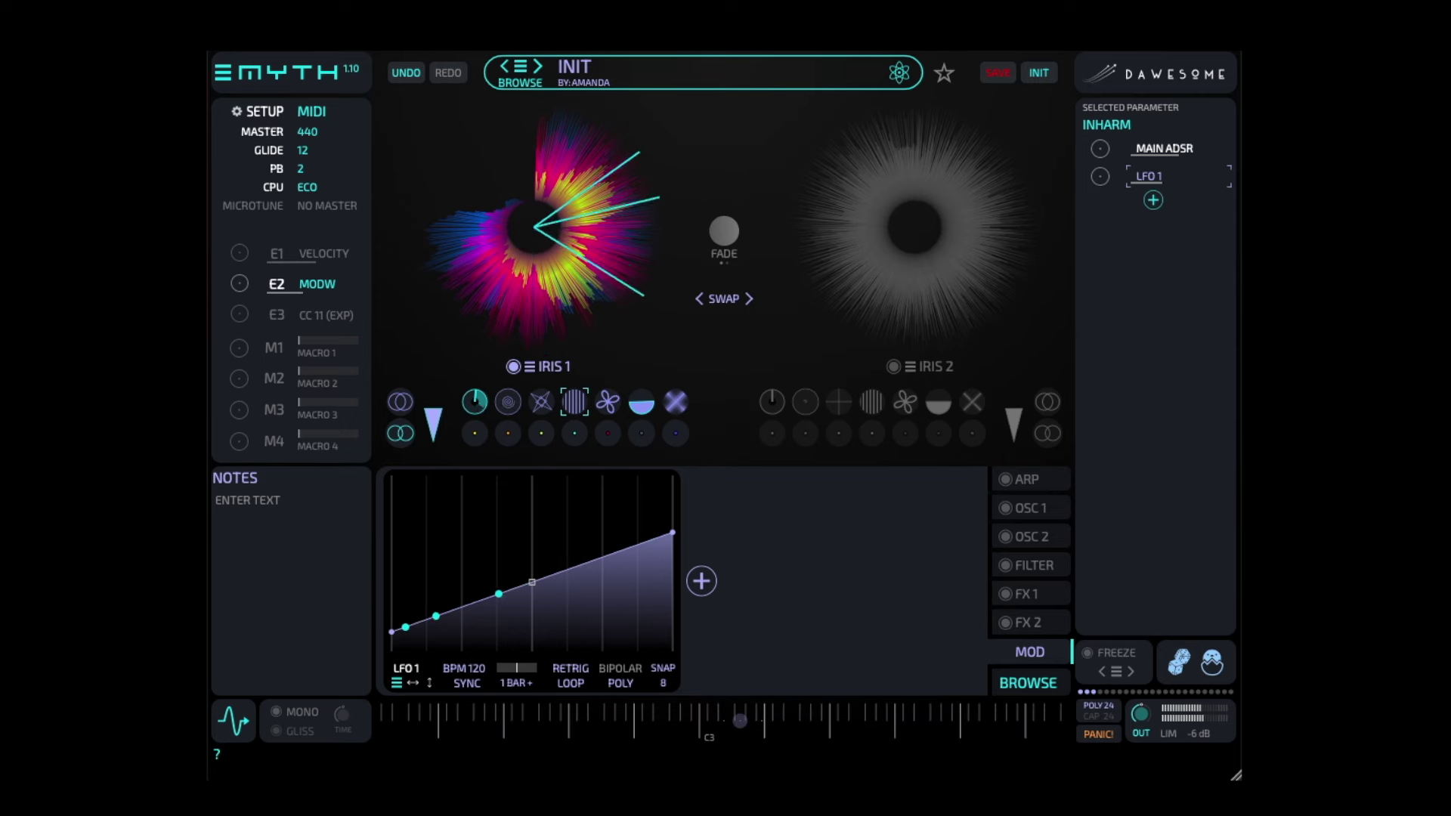
left_click(740, 720)
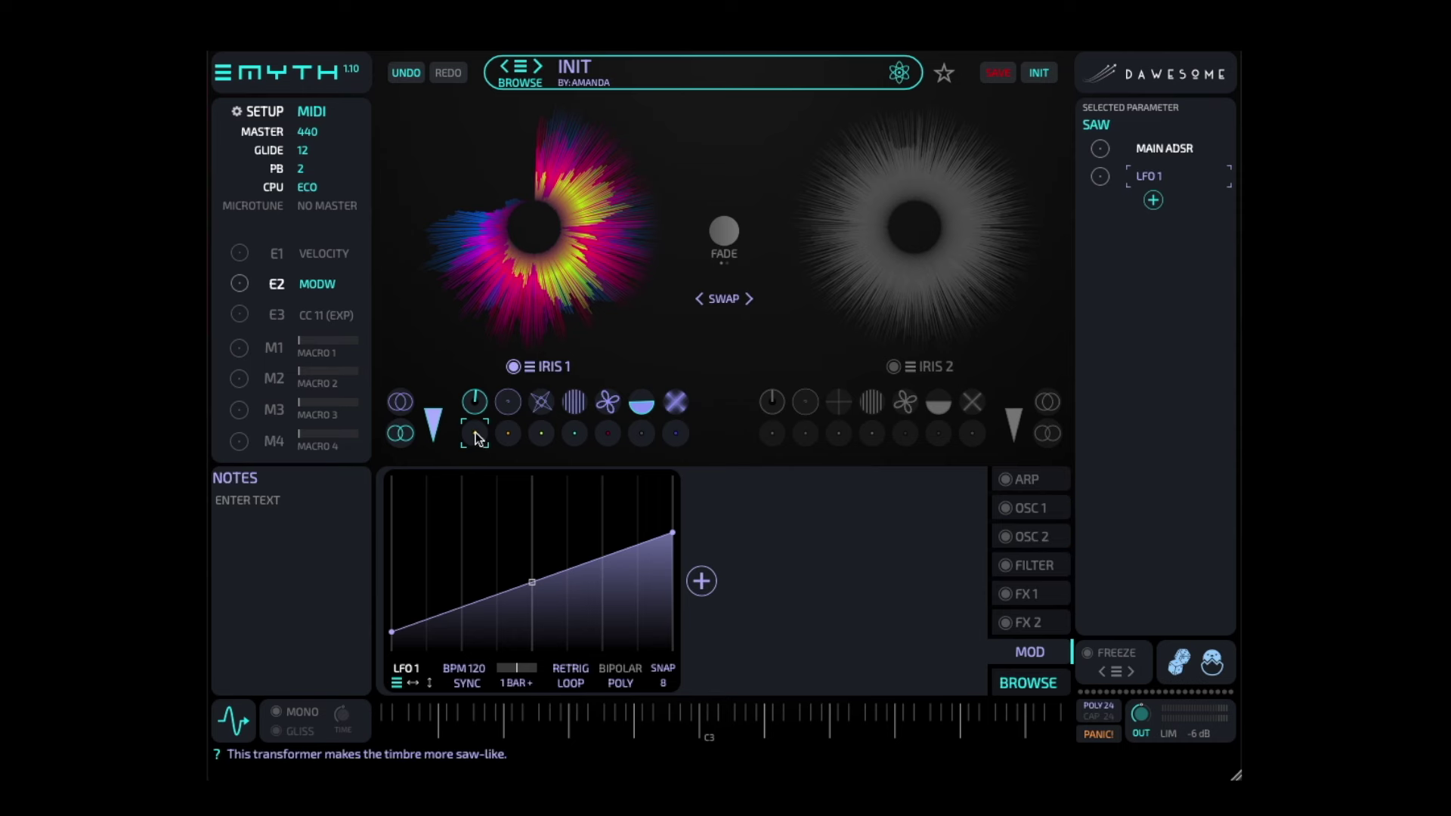
Try Iris 1's Saw transformer at a high amount while varying Smooth and Anim, and bring Saw back down
left_click_drag(475, 432, 497, 217)
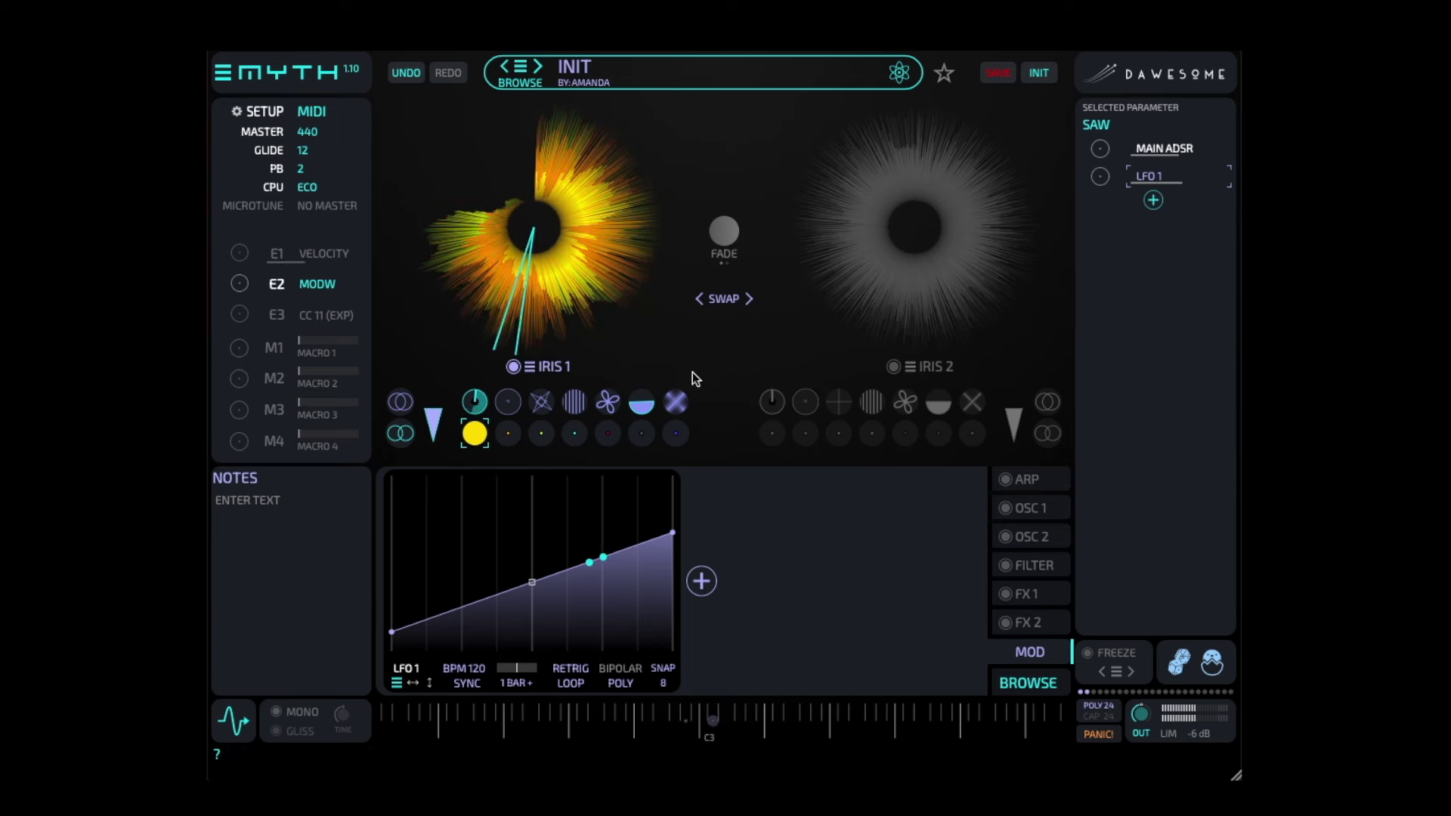
left_click(674, 402)
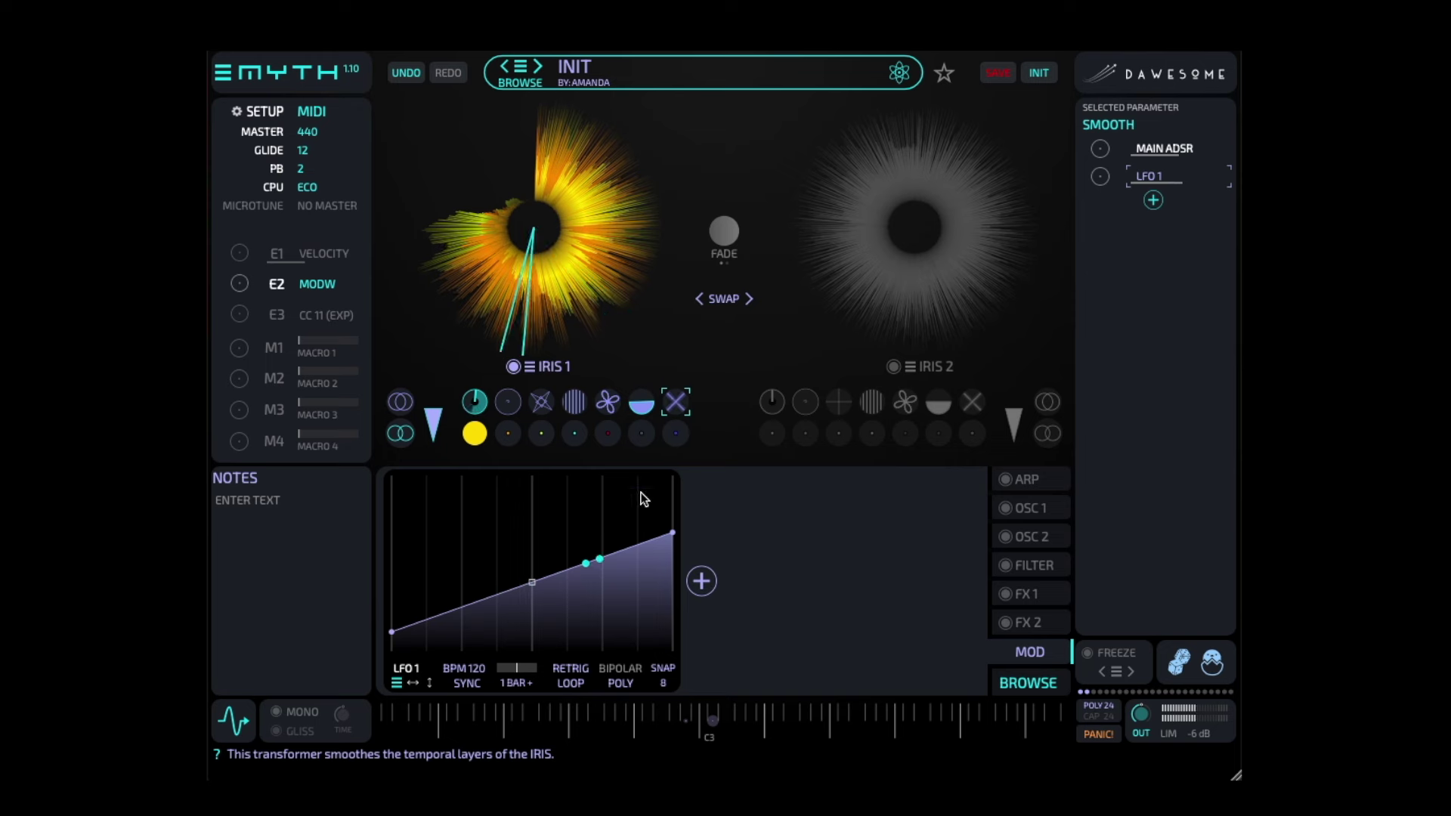
left_click(609, 403)
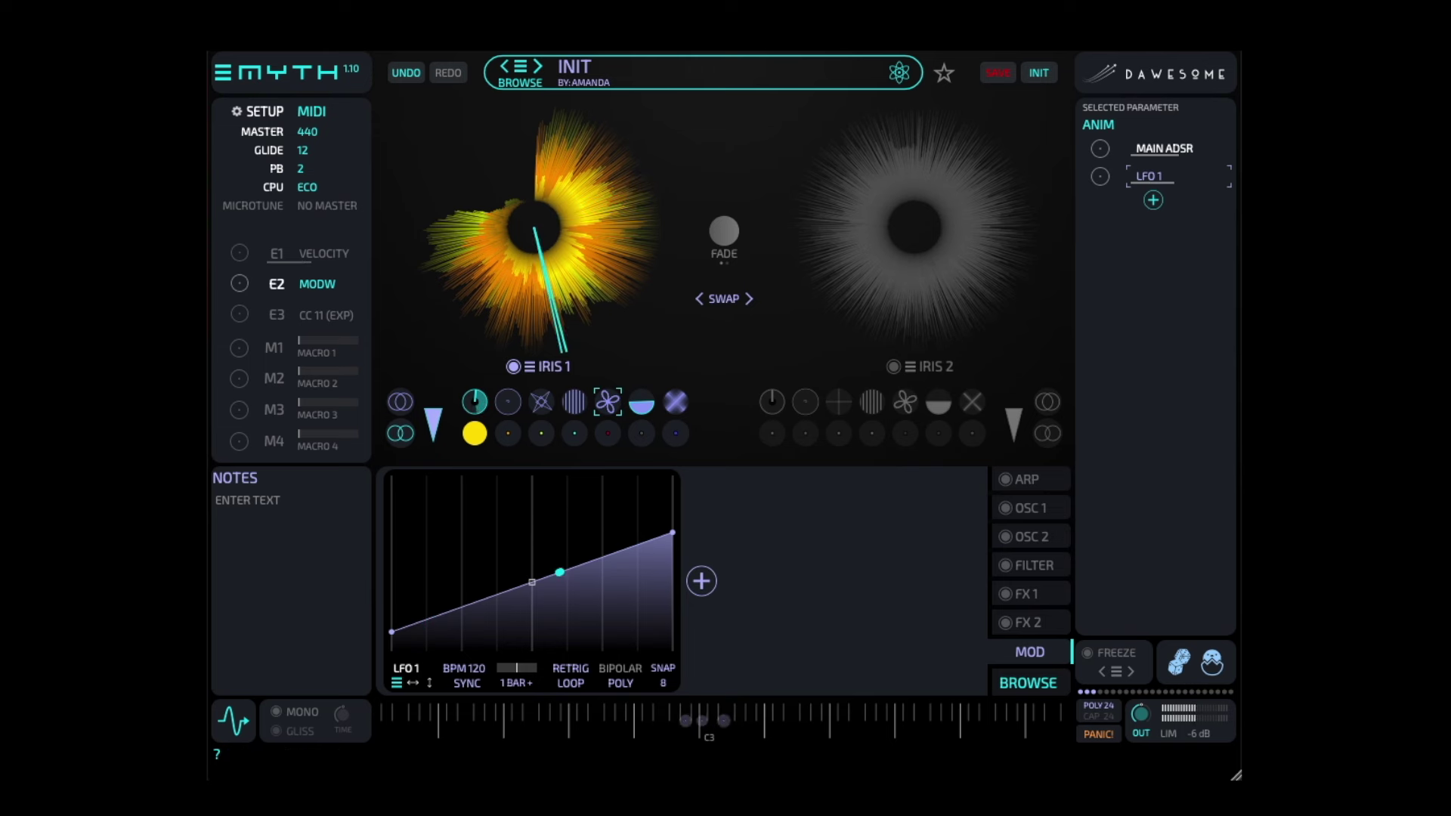
left_click(476, 433)
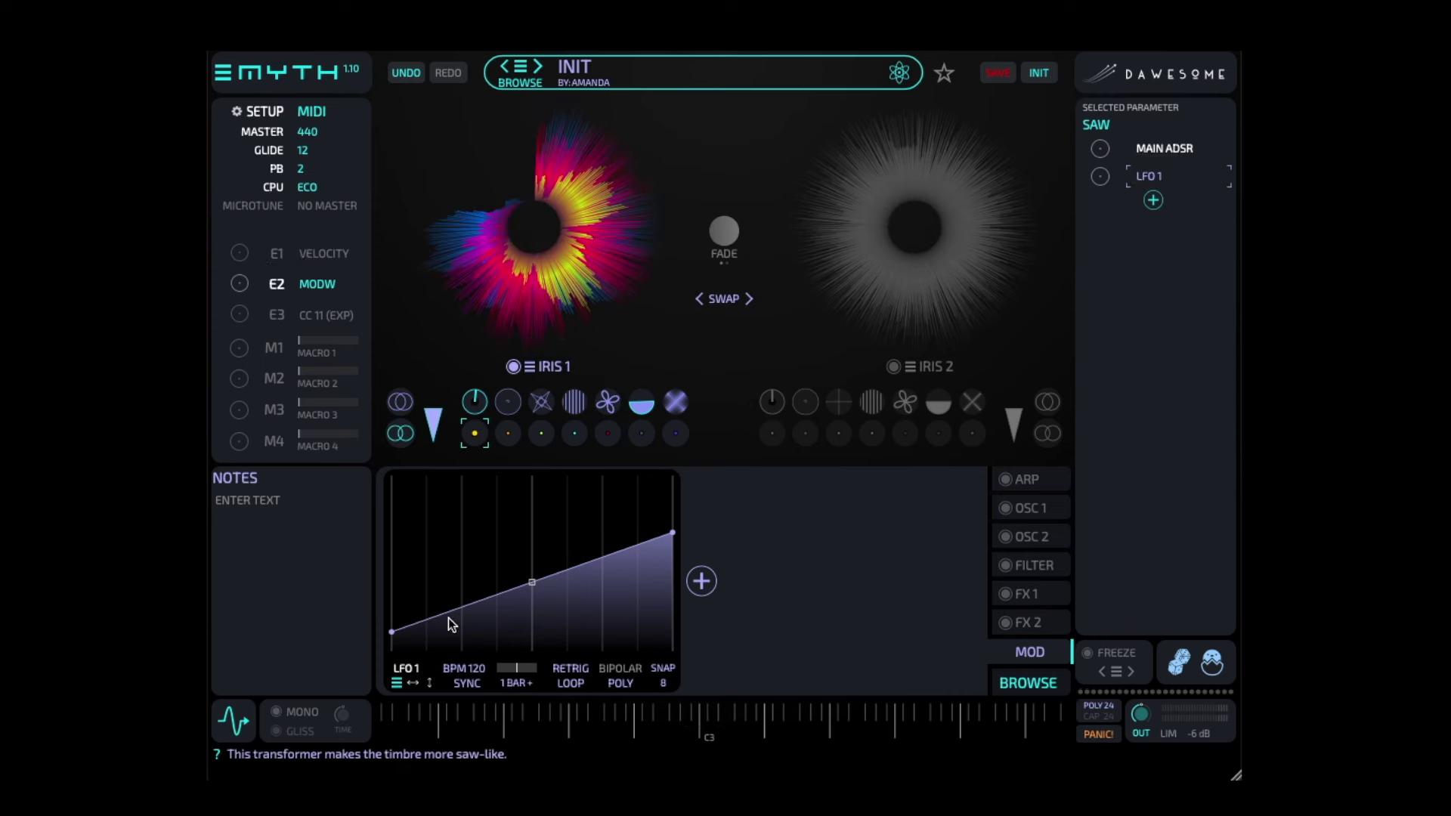
Try Iris 1's String, Brass and SQ transformers one after another, turning each back down
left_click(508, 434)
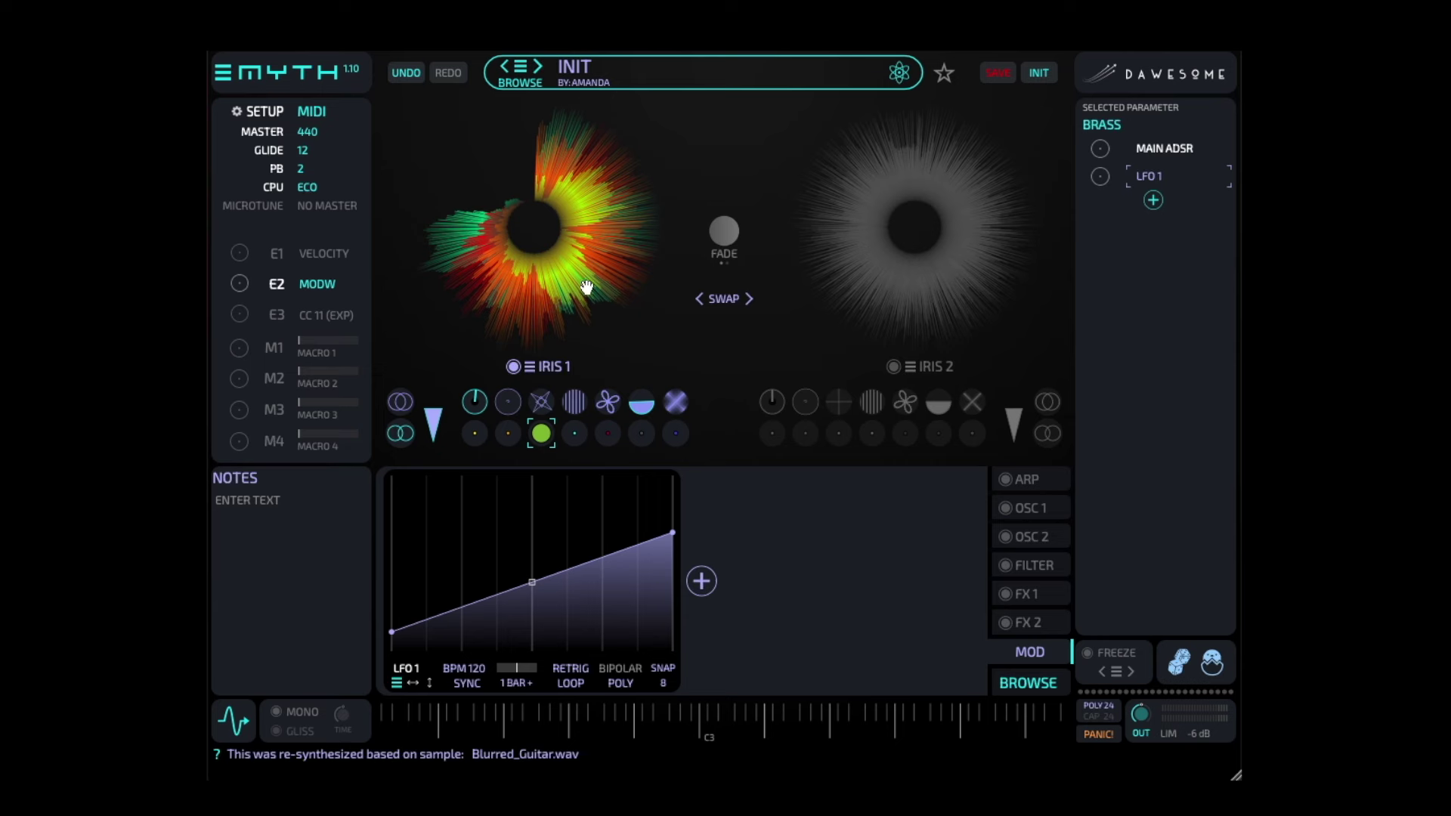
left_click(541, 433)
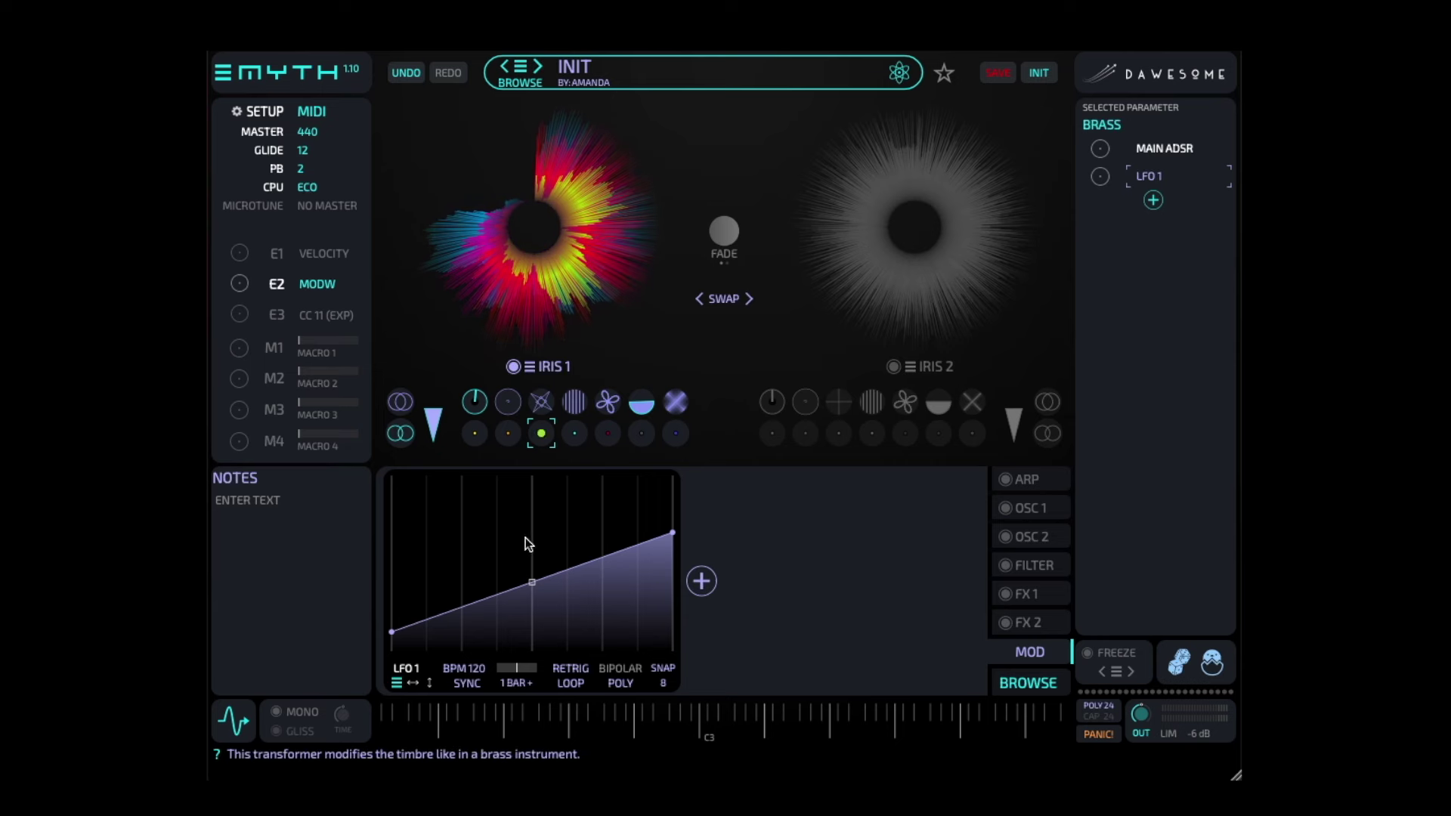
left_click(573, 437)
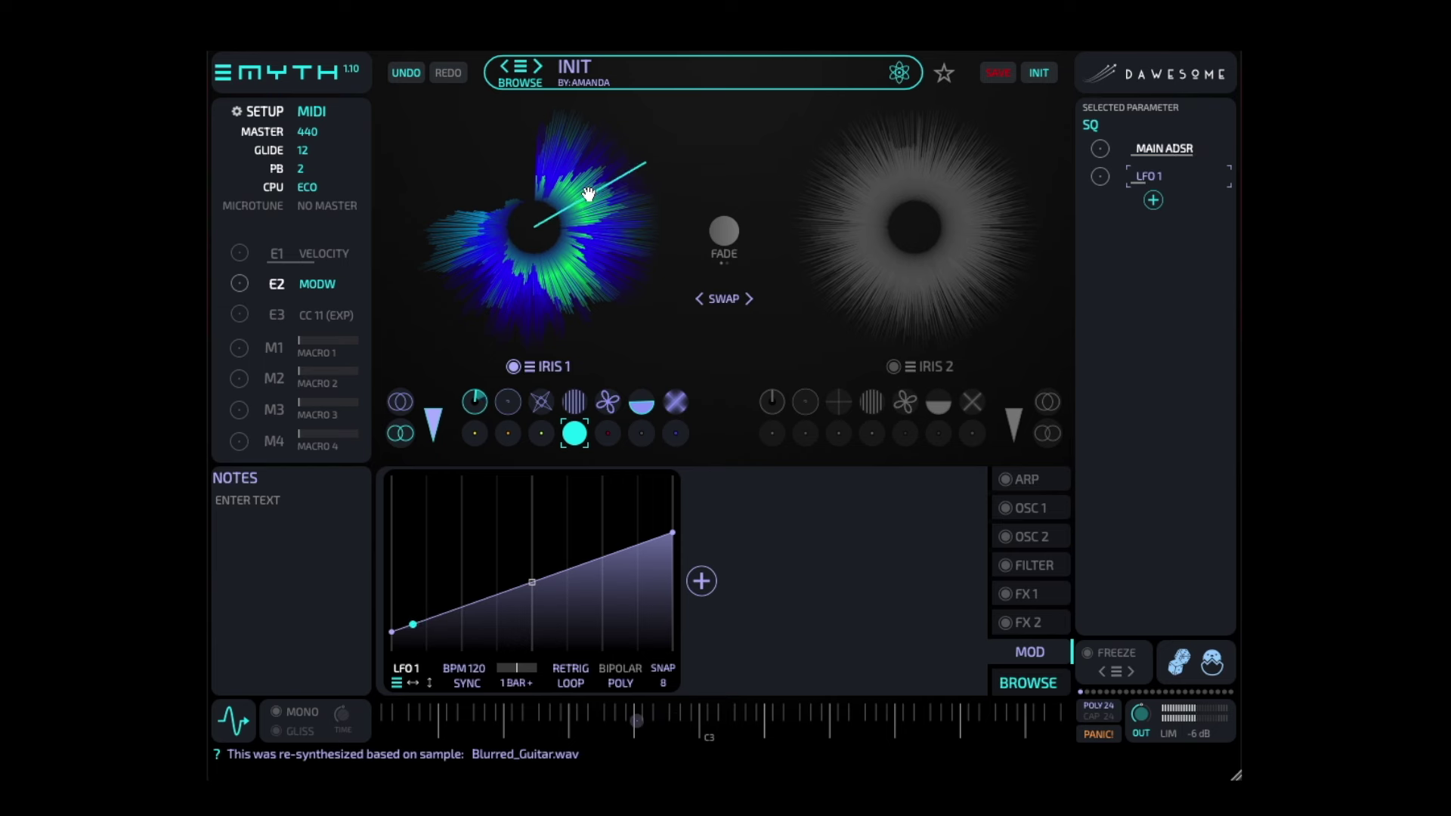
Try Iris 1's Sync transformer with Smooth turned down, reset Sync, and raise the Dirt transformer
left_click(605, 443)
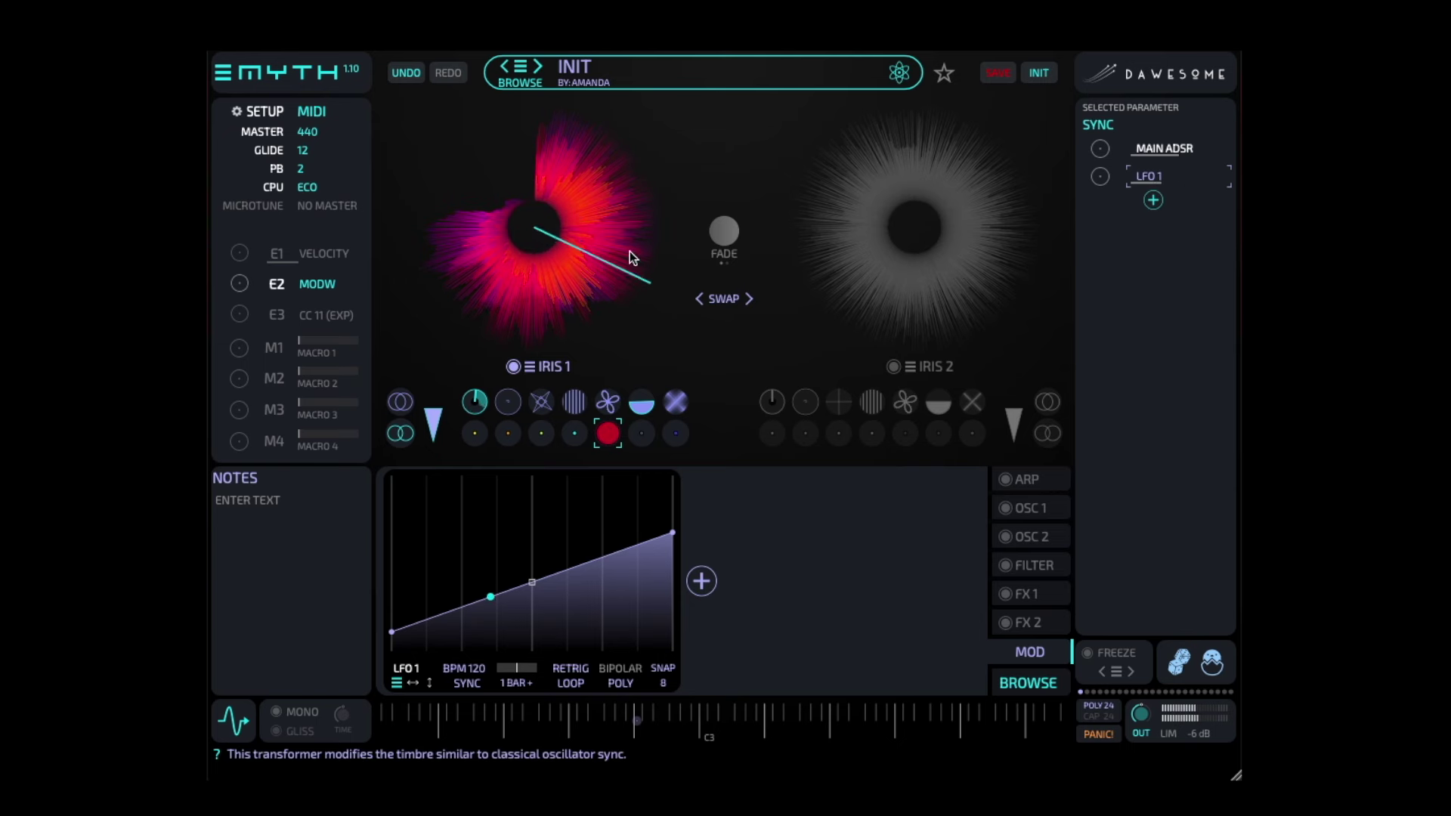
left_click(675, 401)
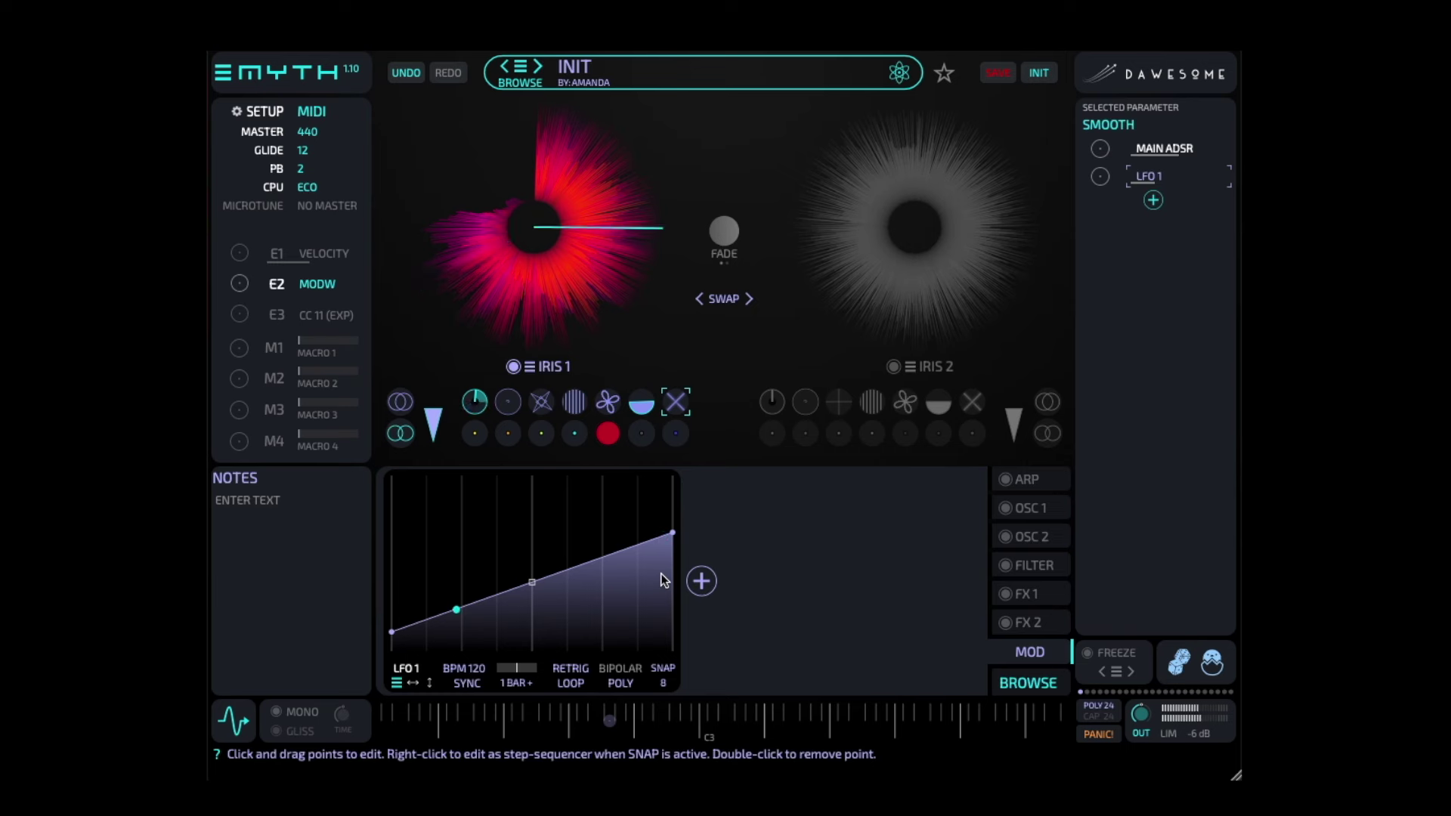
left_click(607, 433)
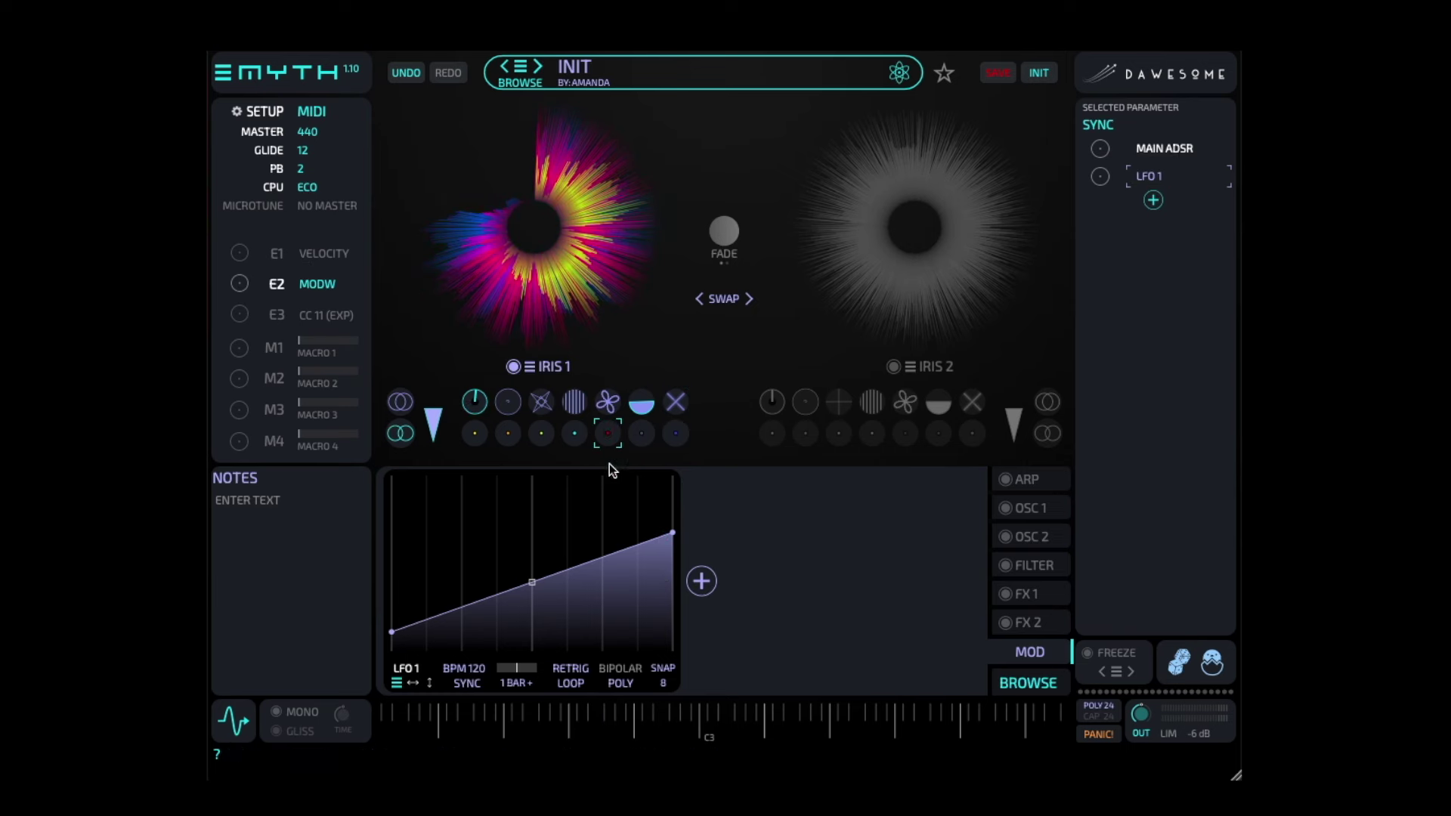
left_click(642, 439)
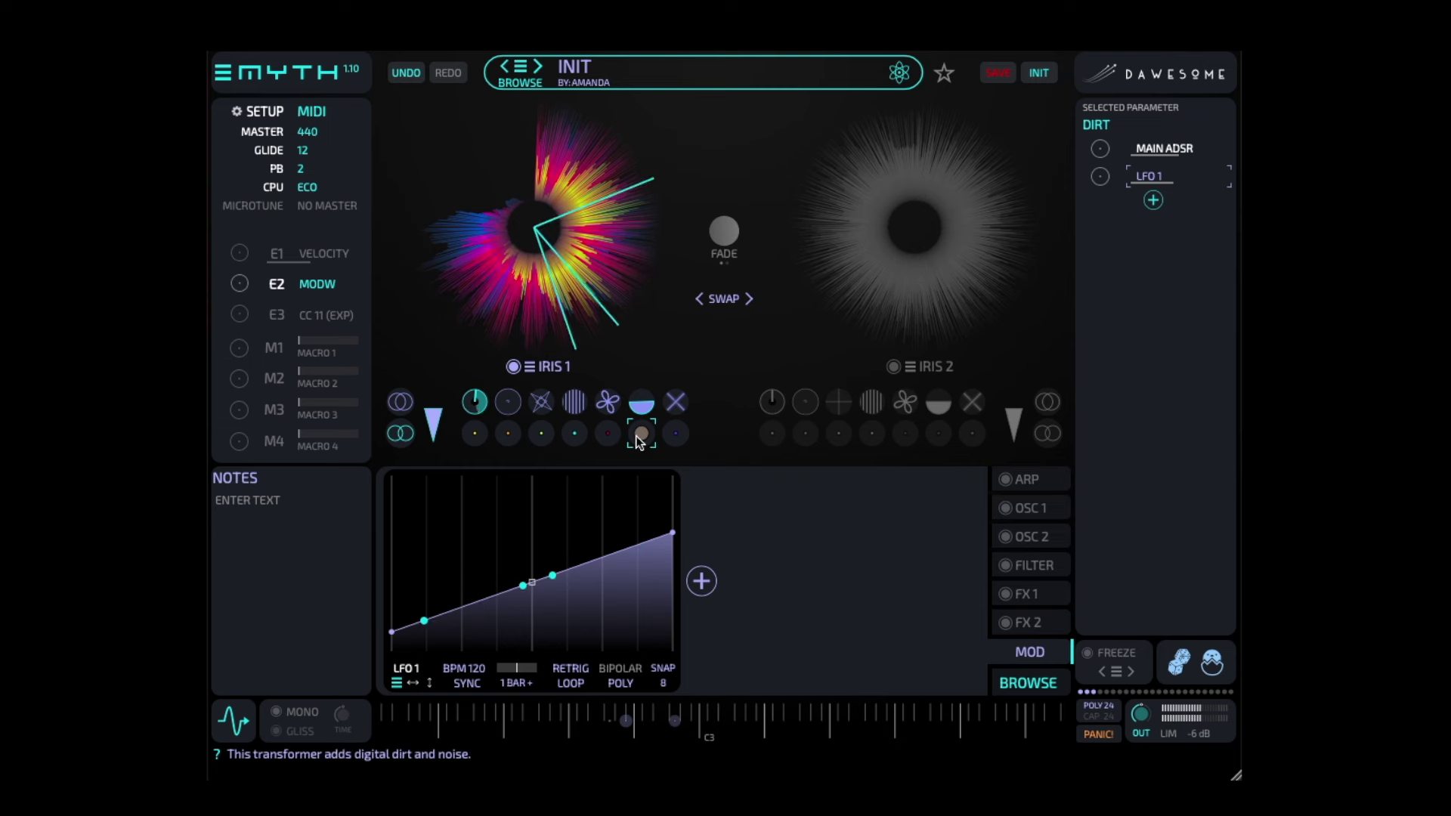
Add a MIDI modulation source for Iris 1's String transformer
left_click(509, 435)
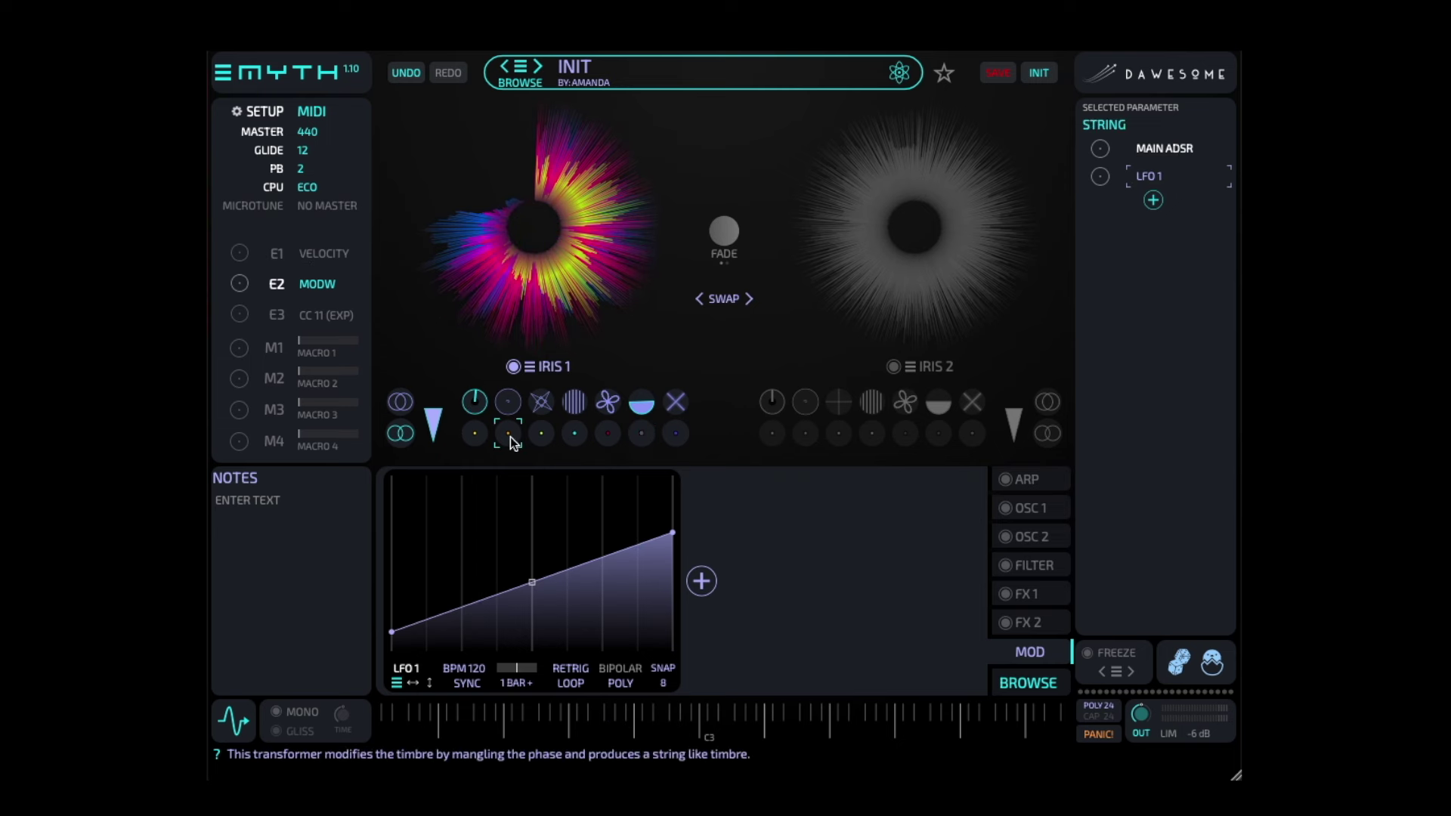
left_click(1153, 200)
mouse_move(1168, 278)
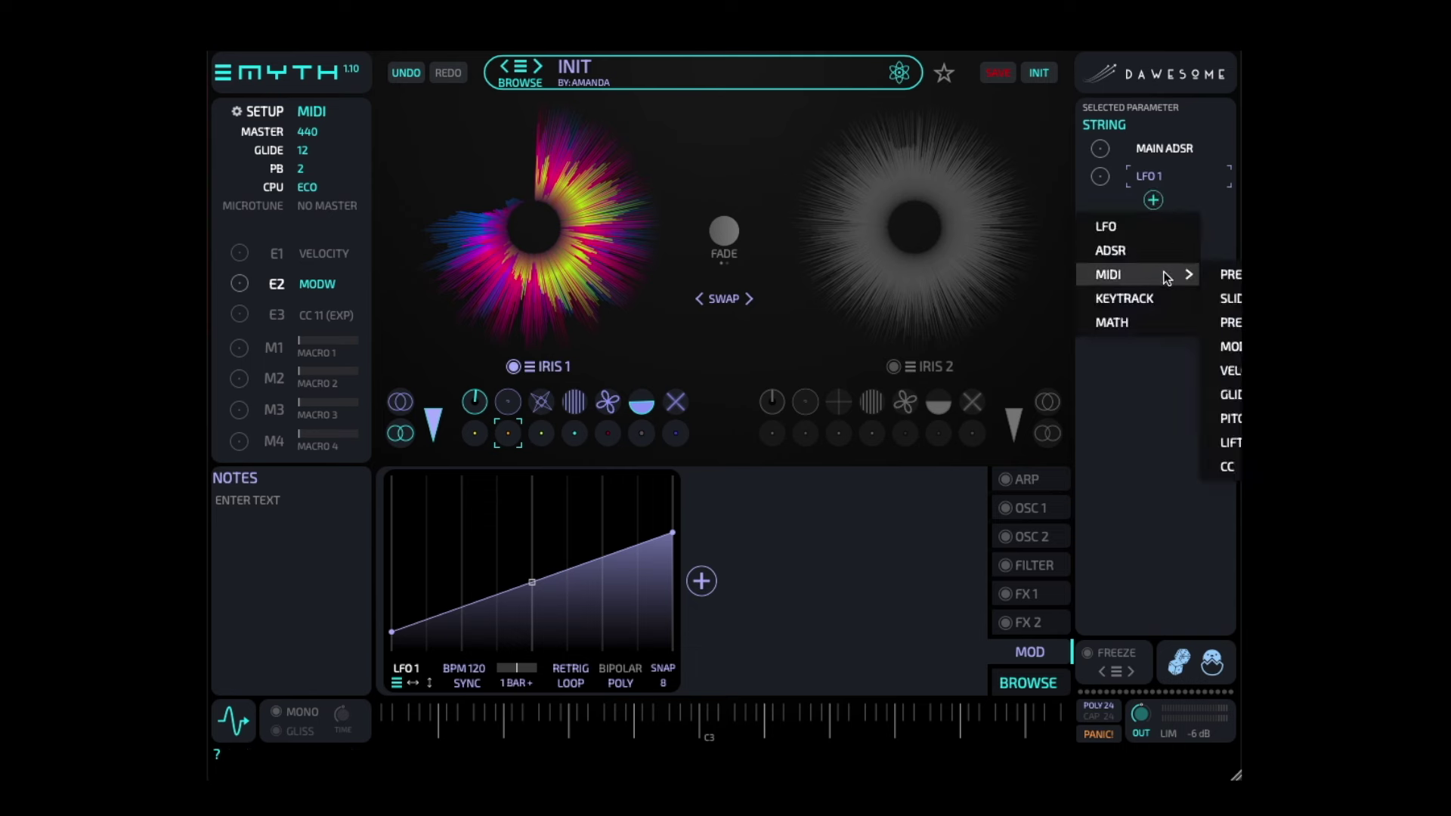
left_click(1230, 274)
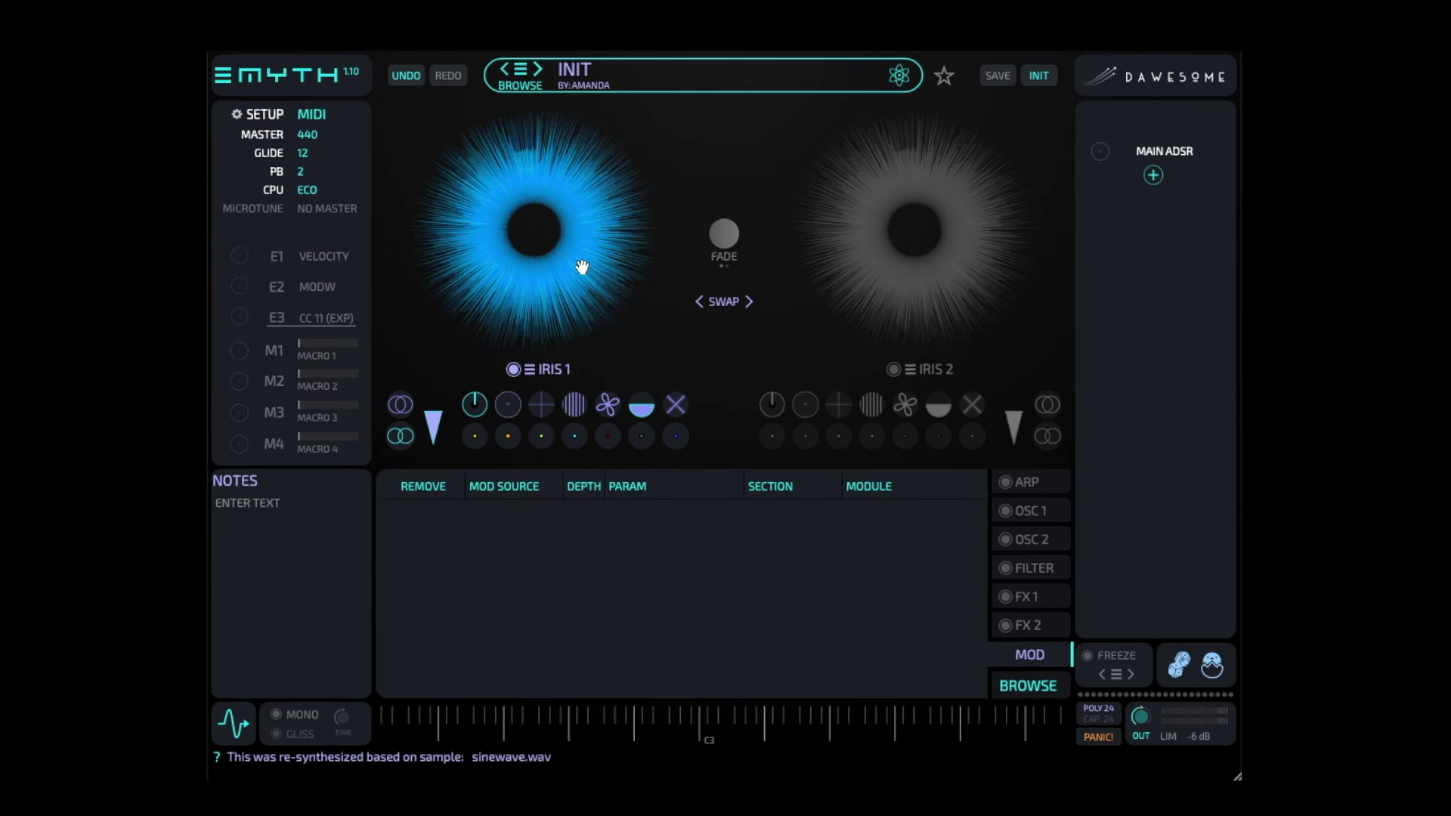
Resynthesize the sample Elven_Tomb.wav into Iris 1
left_click(584, 240)
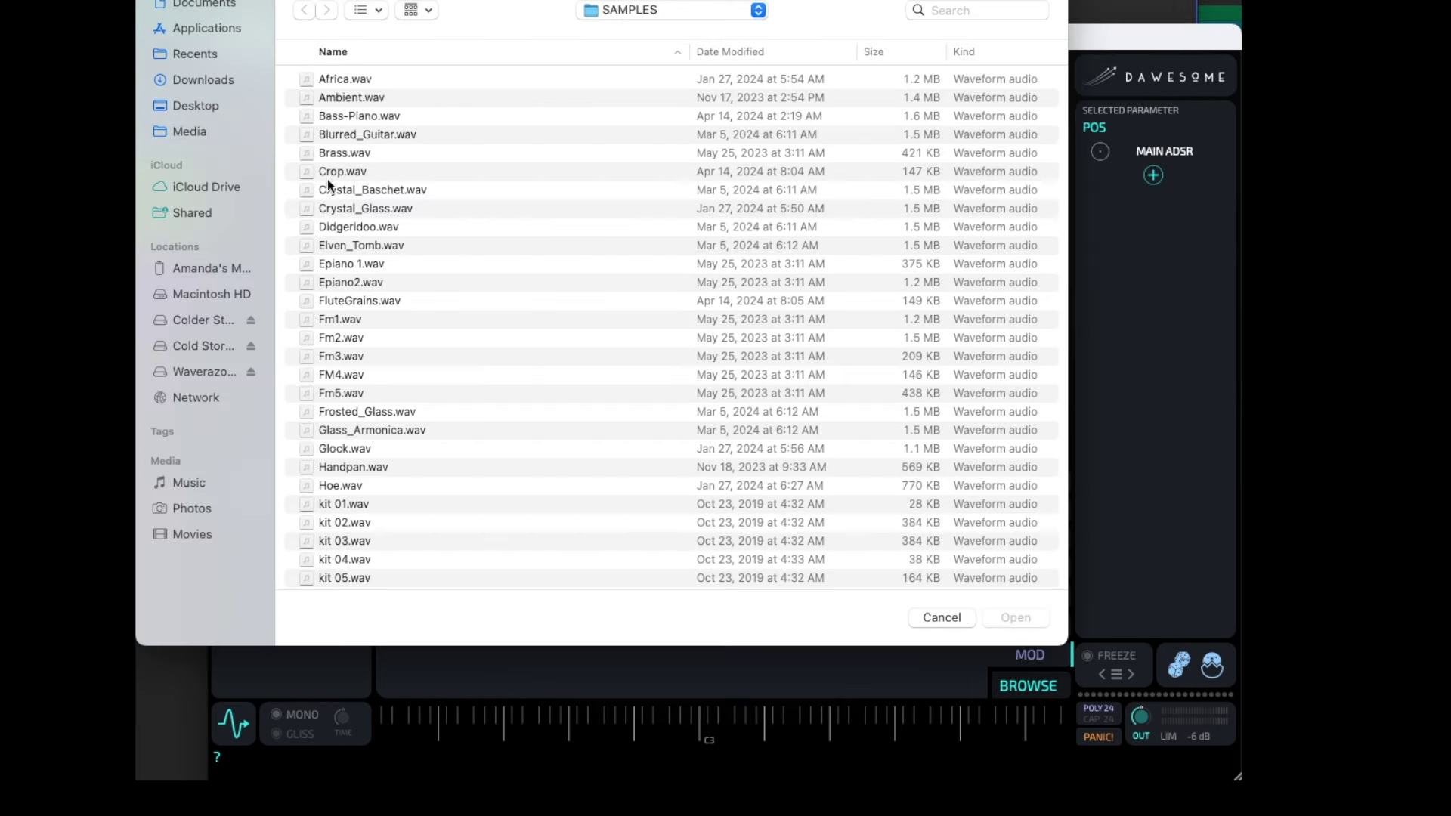
double_click(368, 245)
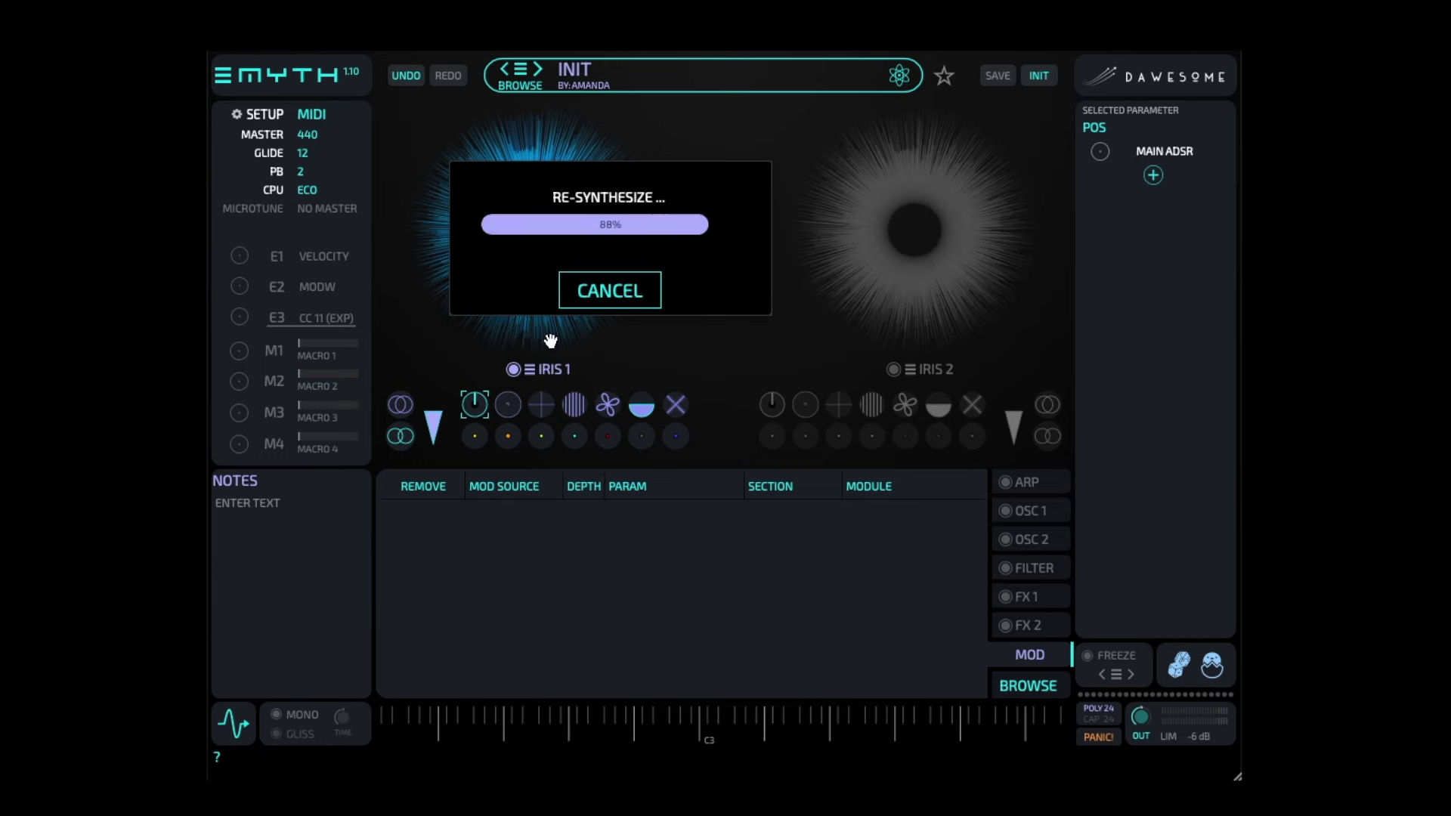
Modulate Iris 1's Pos with a rising LFO whose start point is raised, and turn up Smooth
right_click(594, 223)
left_click(637, 295)
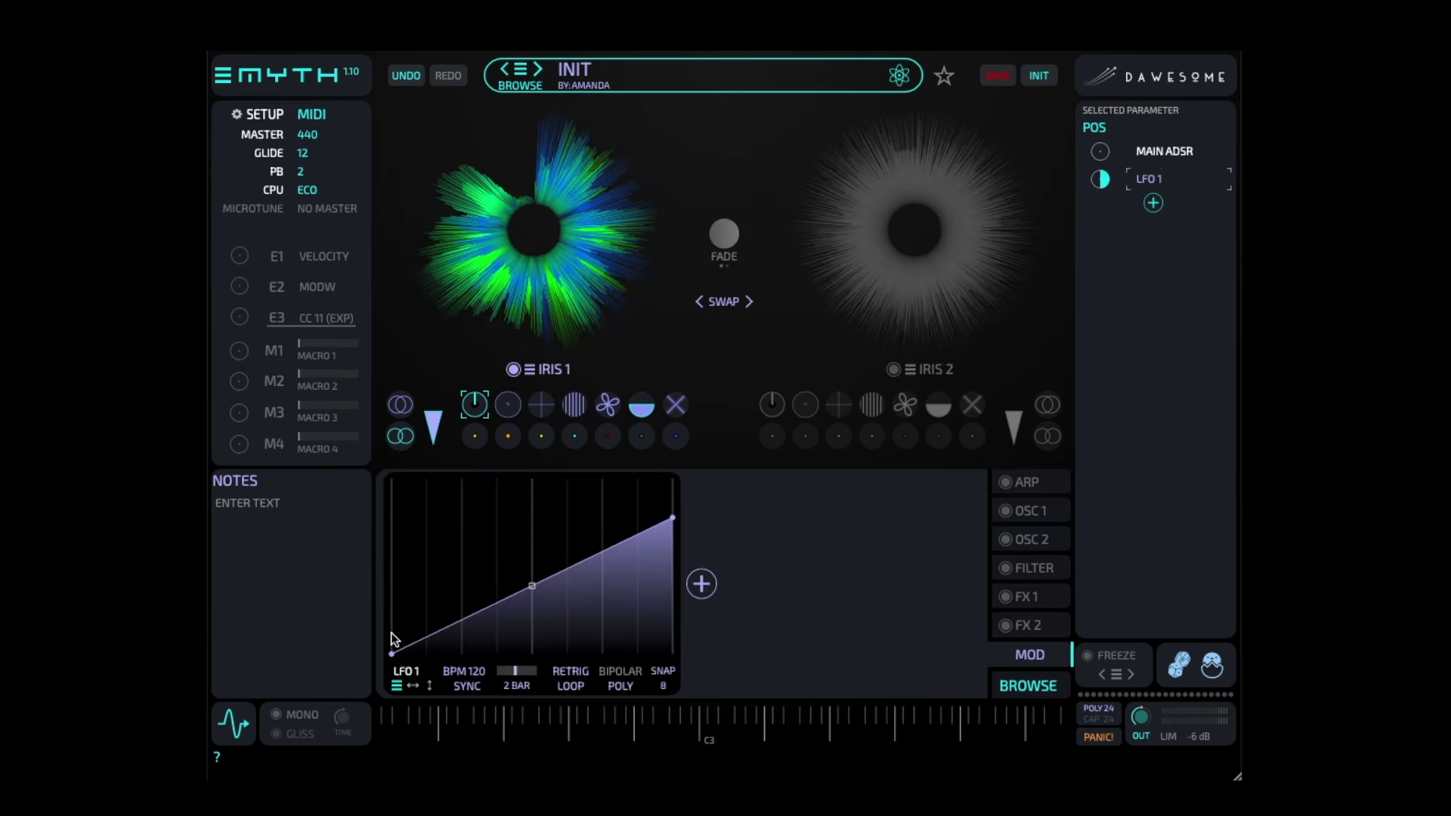
left_click(675, 405)
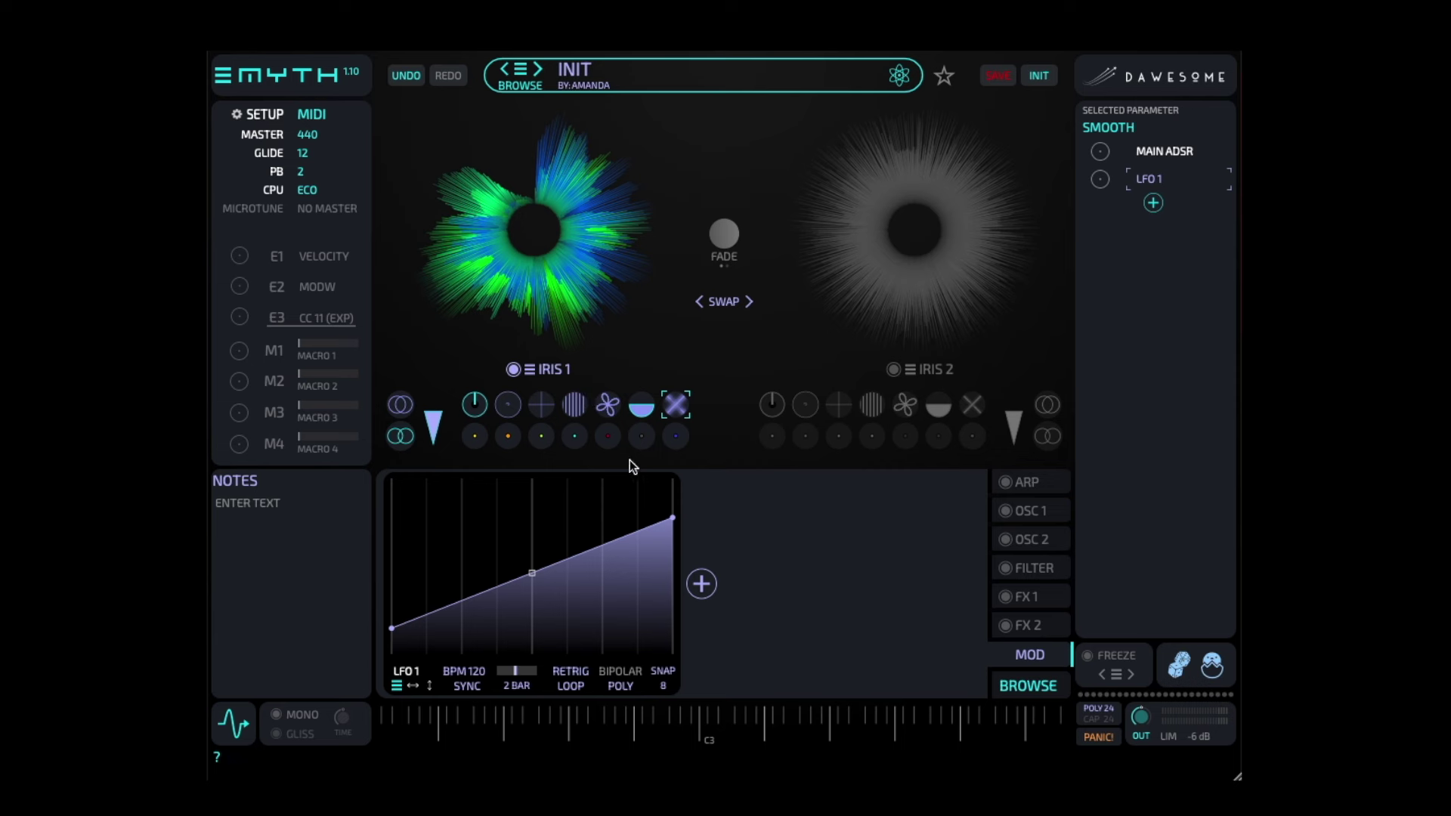
Add an AM amplitude modulation module to the OSC 1 section
left_click(1035, 515)
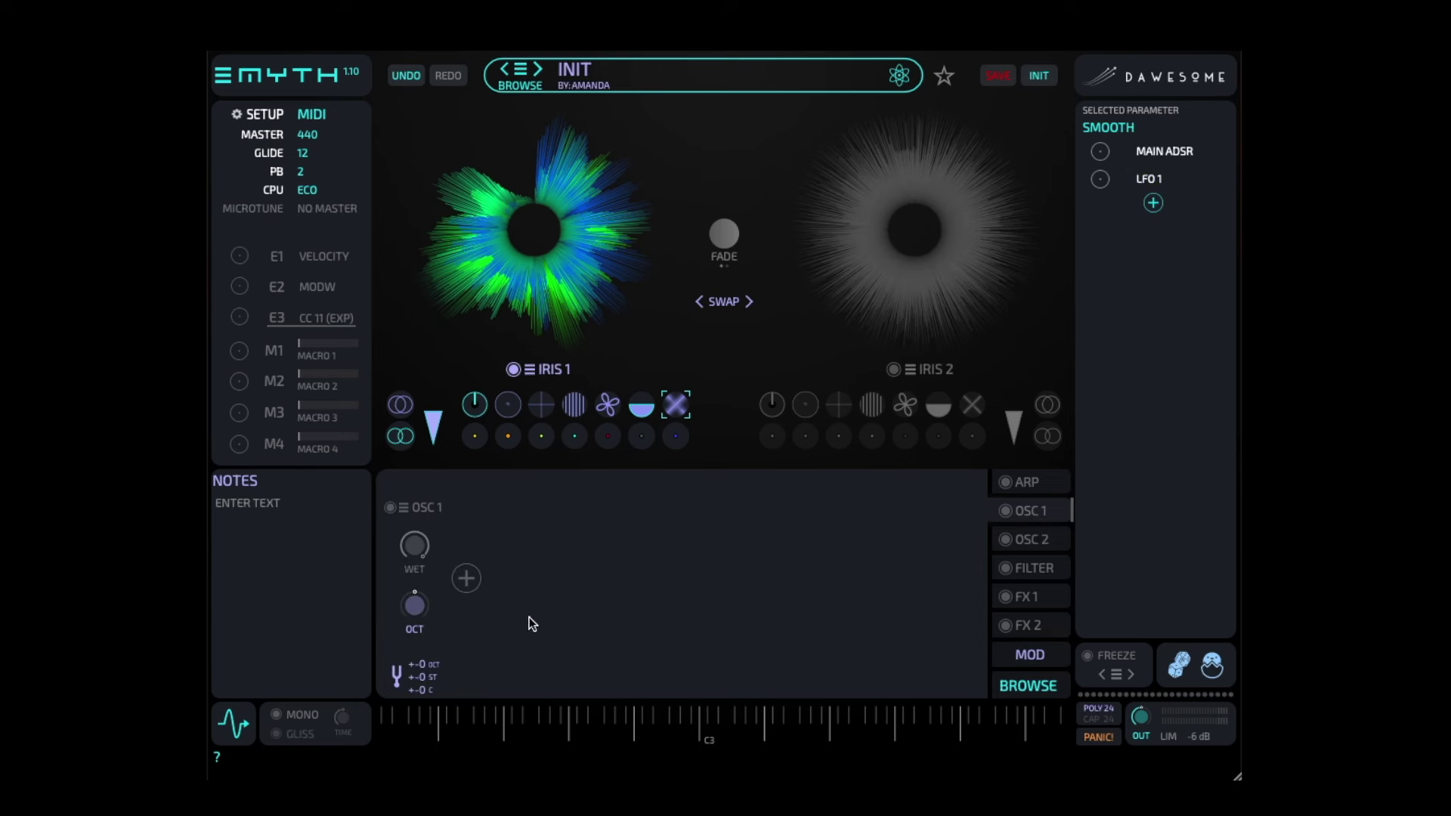
left_click(465, 579)
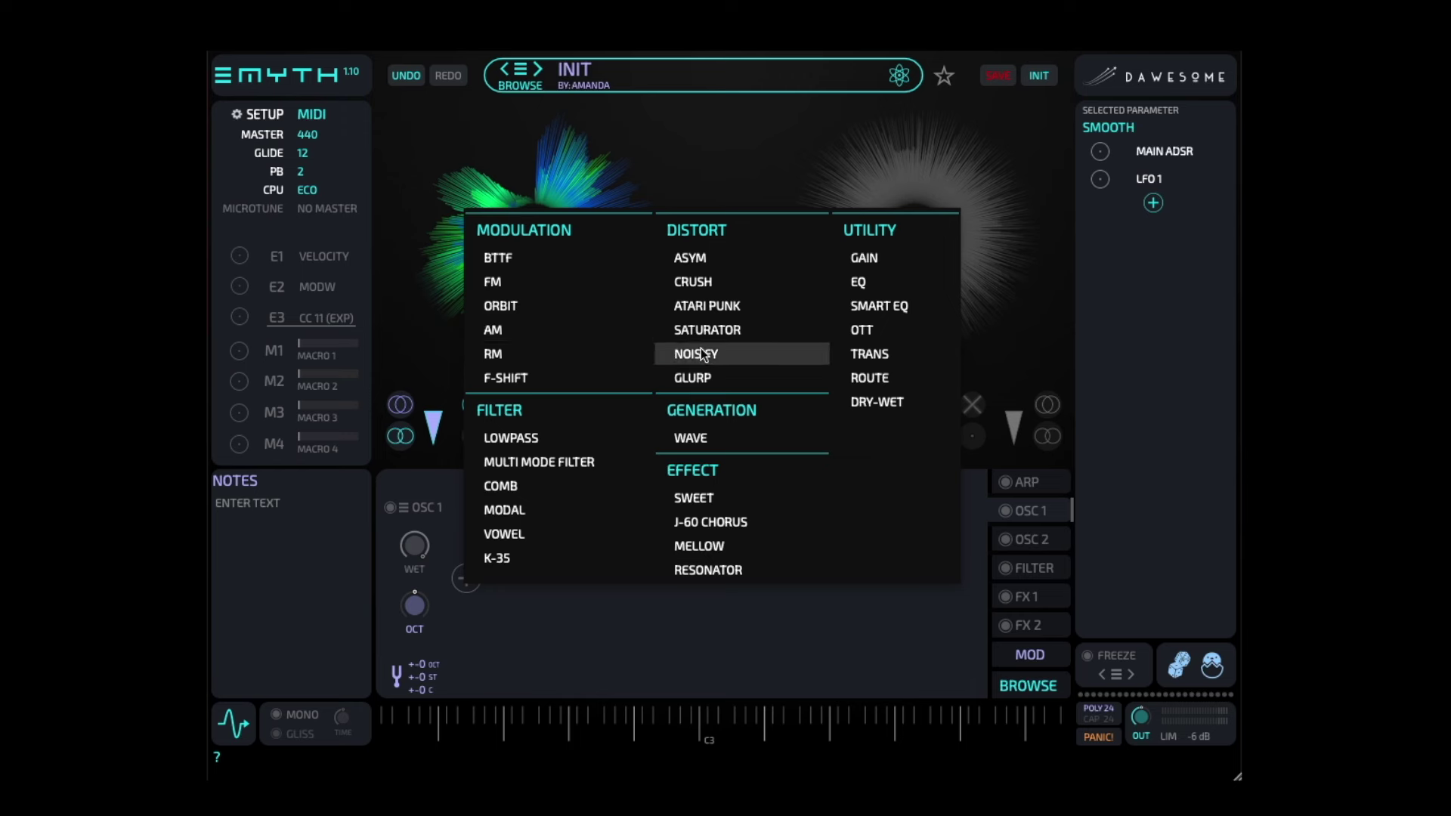
left_click(592, 329)
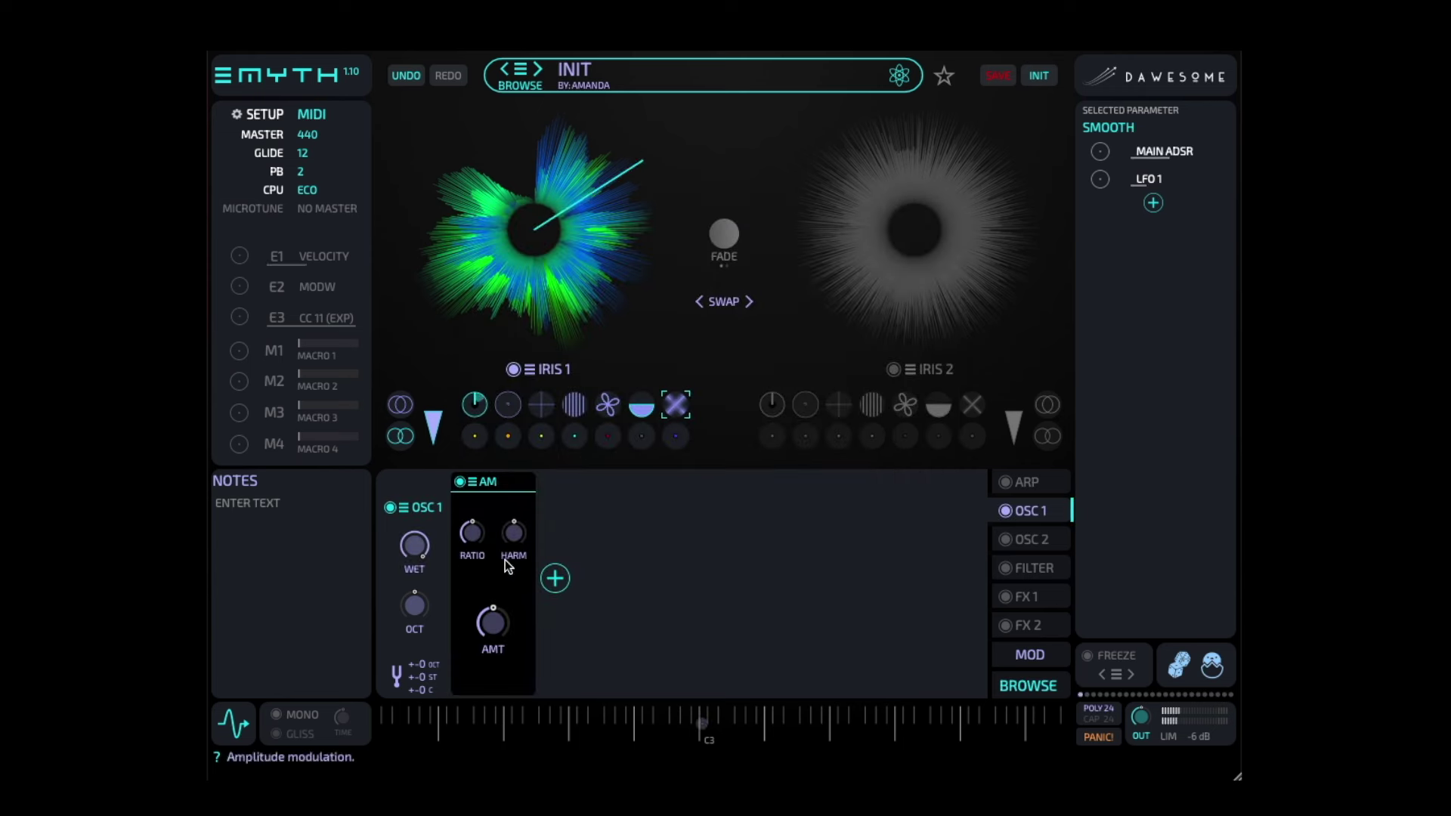
Adjust the AM module's Ratio and raise its Harm slightly while playing notes
left_click(473, 532)
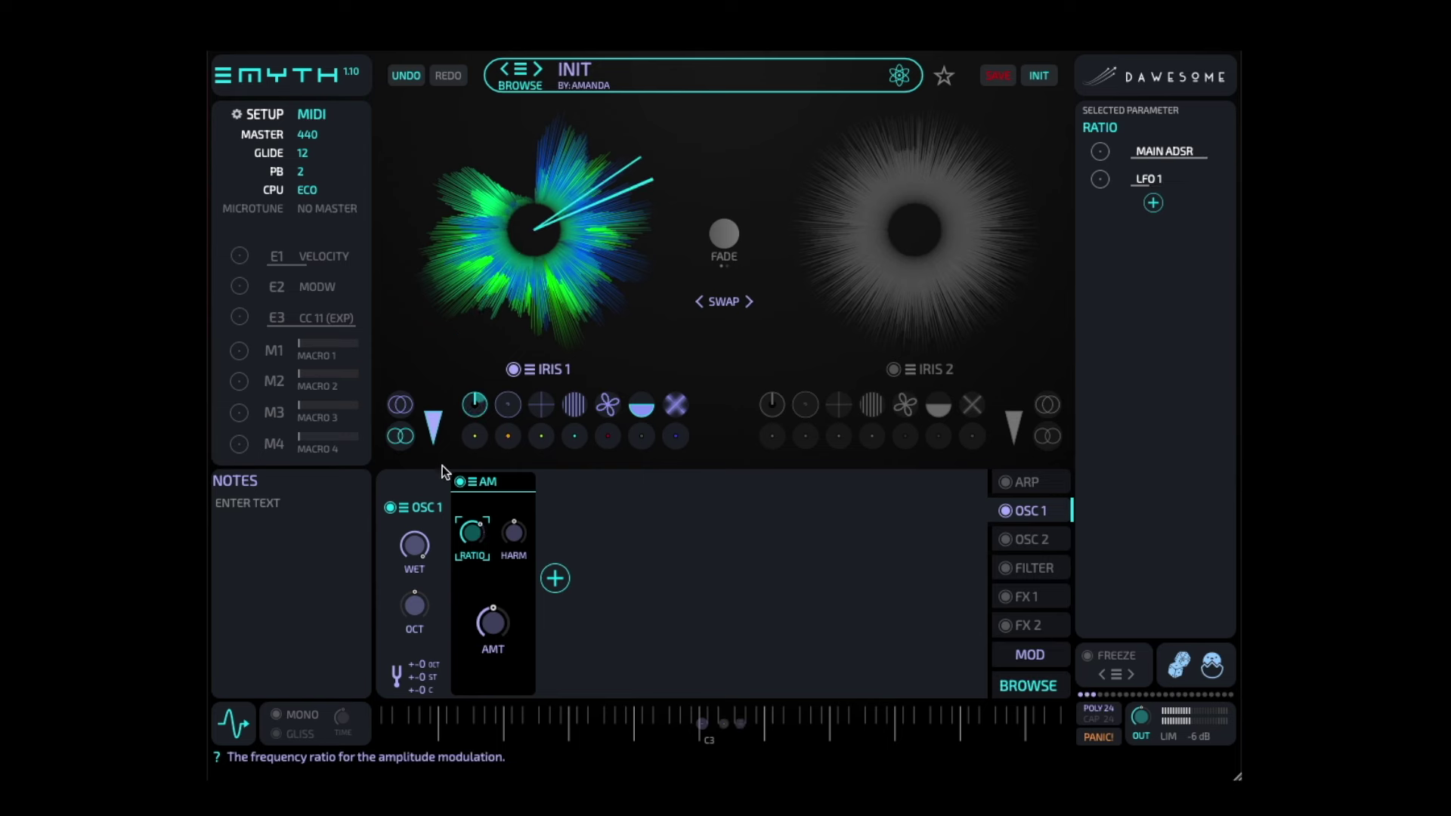
left_click(514, 529)
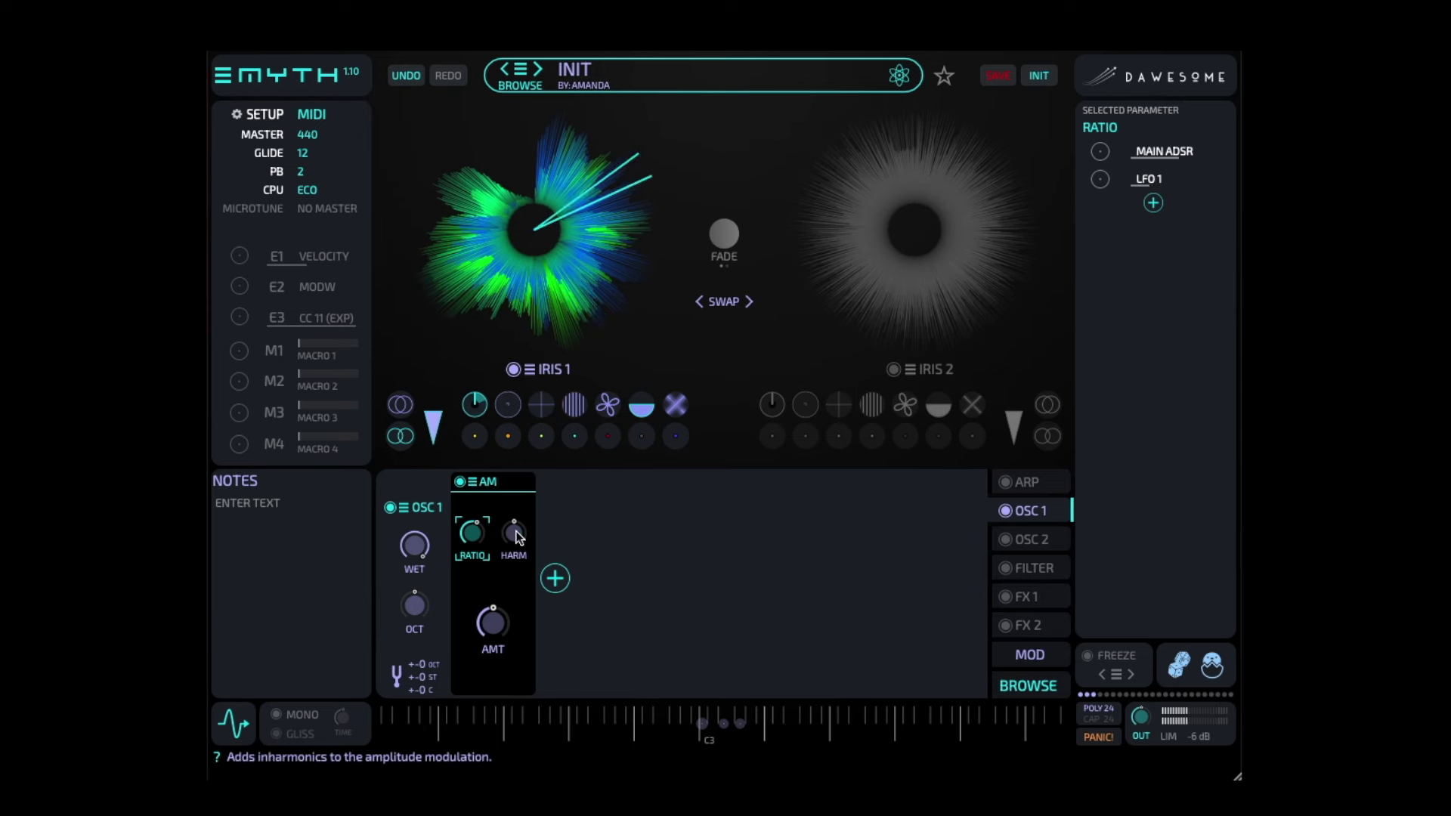
left_click(470, 523)
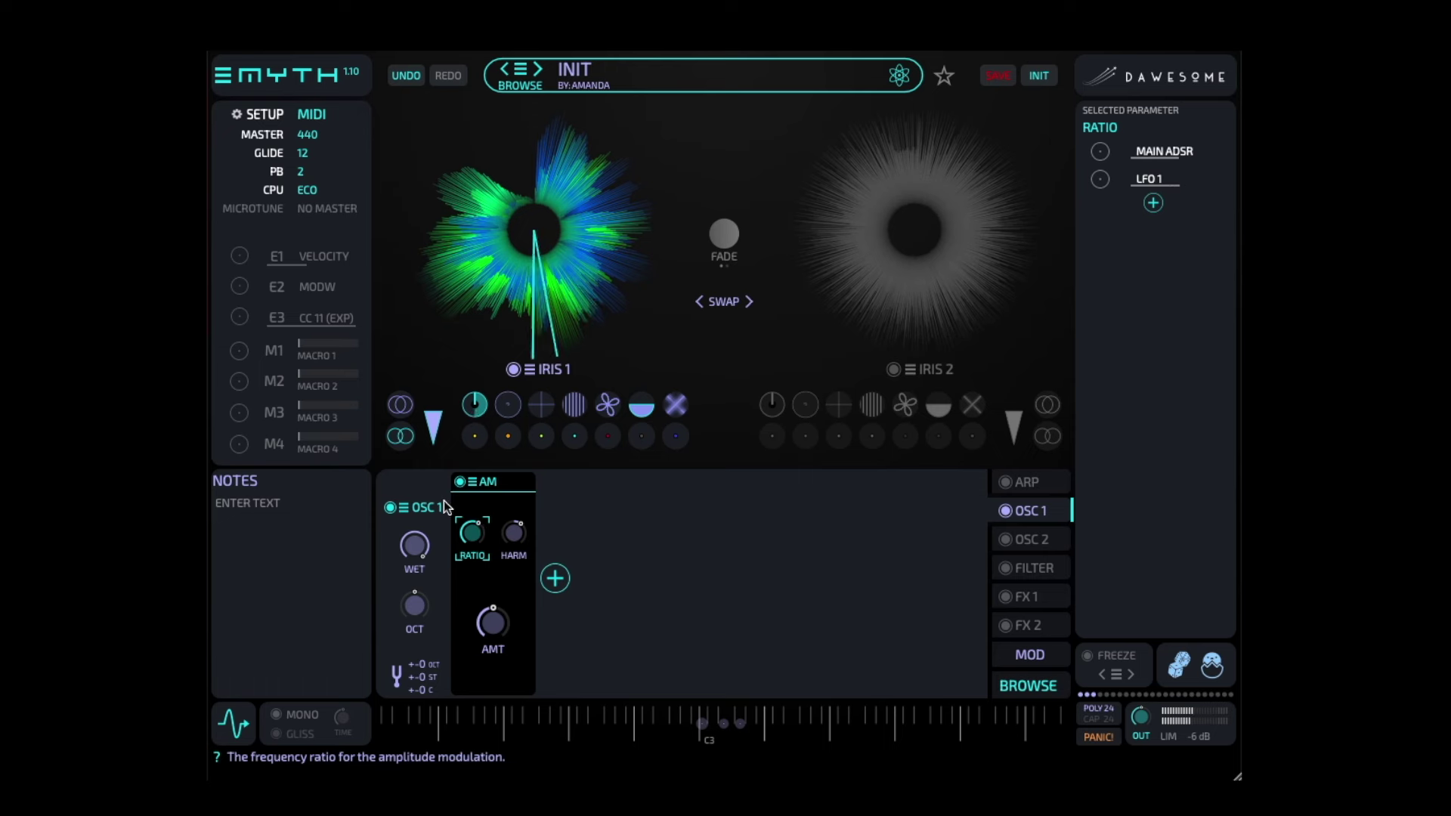
Add a second LFO as a modulation source and slow its rate
left_click(1153, 203)
left_click(1131, 233)
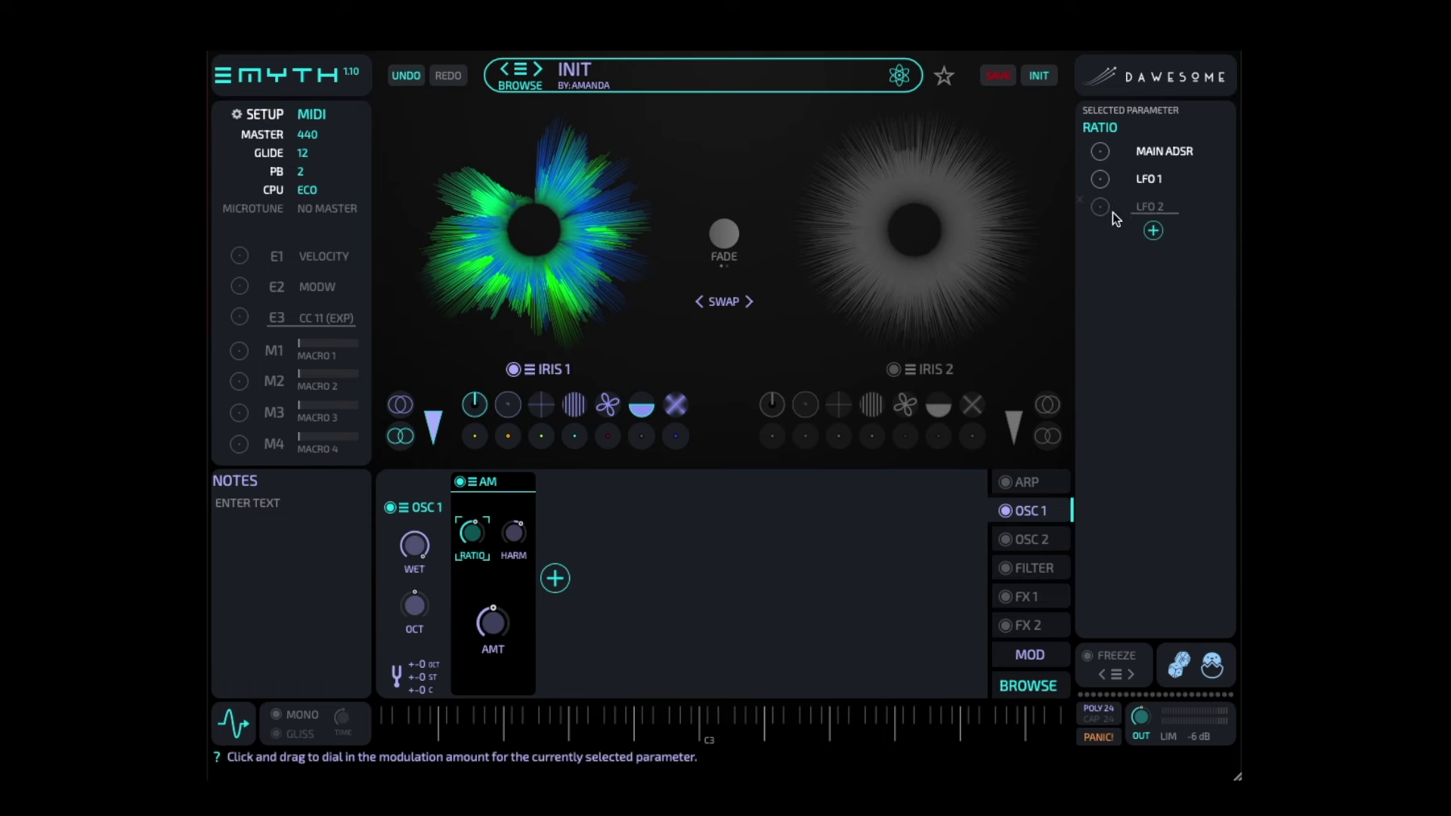
left_click(1142, 209)
left_click_drag(502, 671, 507, 673)
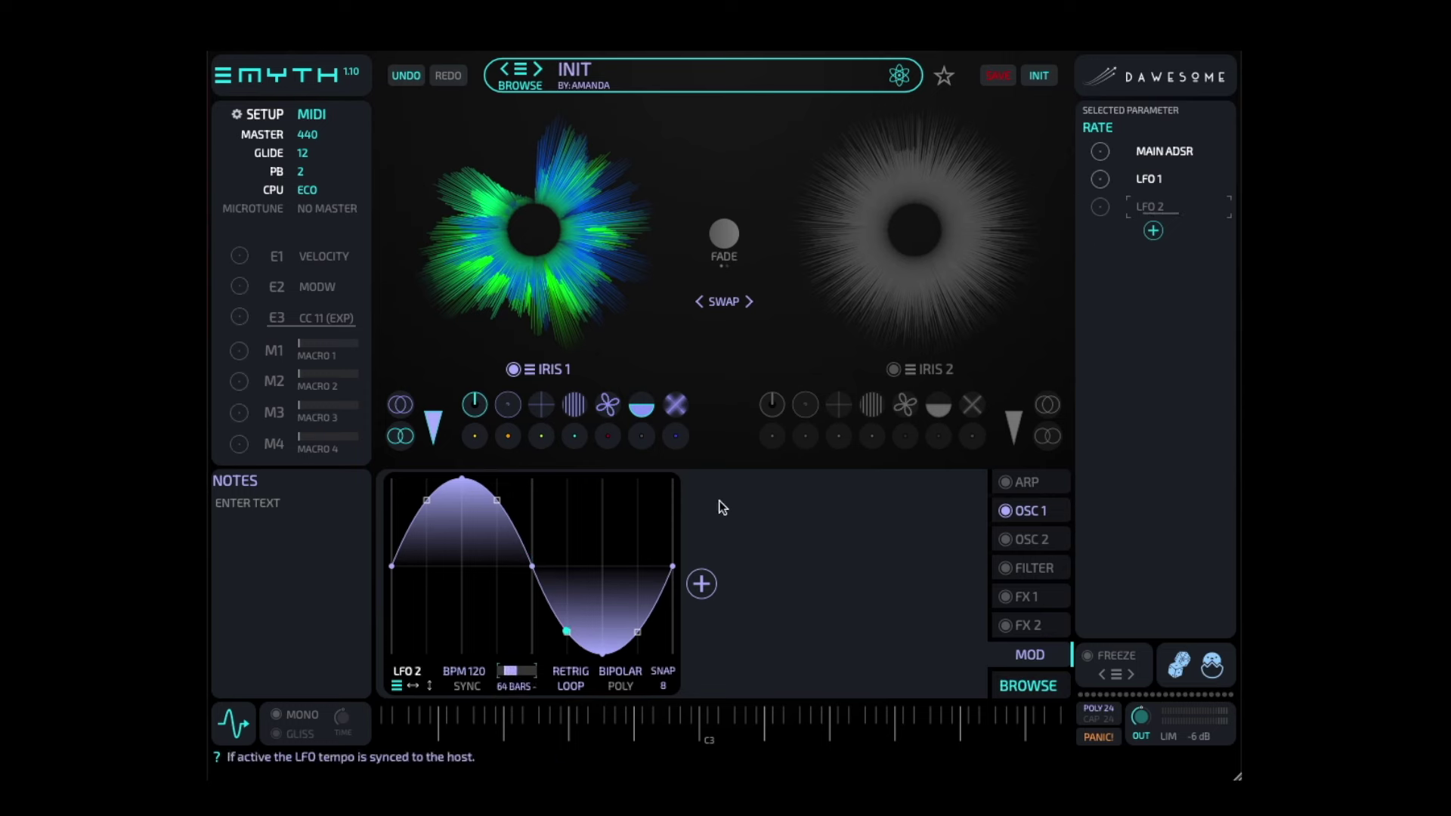
Modulate the AM module's Ratio with LFO 2 at a moderate positive depth
left_click(538, 368)
left_click(469, 536)
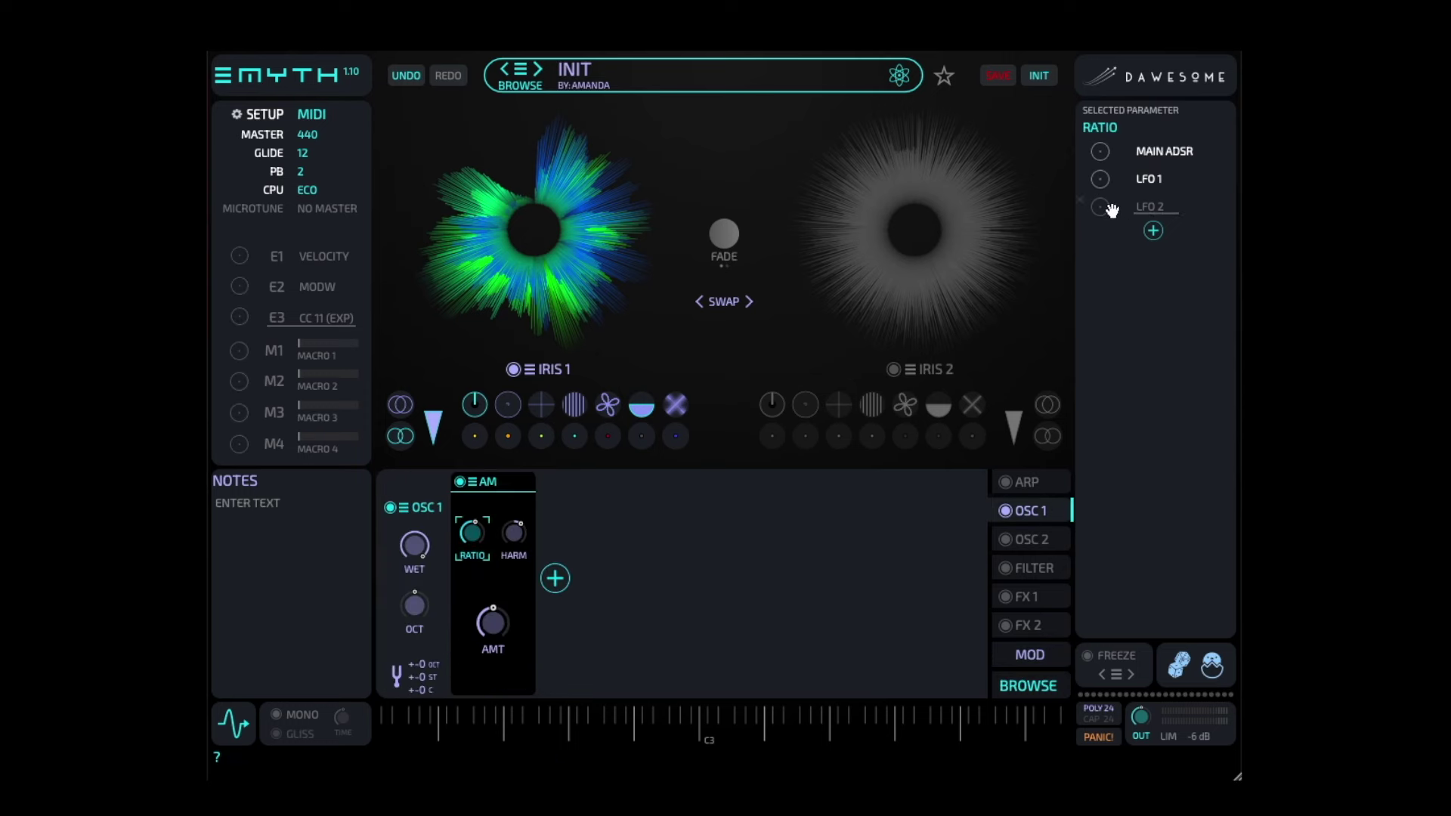
left_click_drag(1100, 207, 1109, 179)
Add a Vowel filter module after AM in OSC 1 and raise its Vow amount
left_click(556, 580)
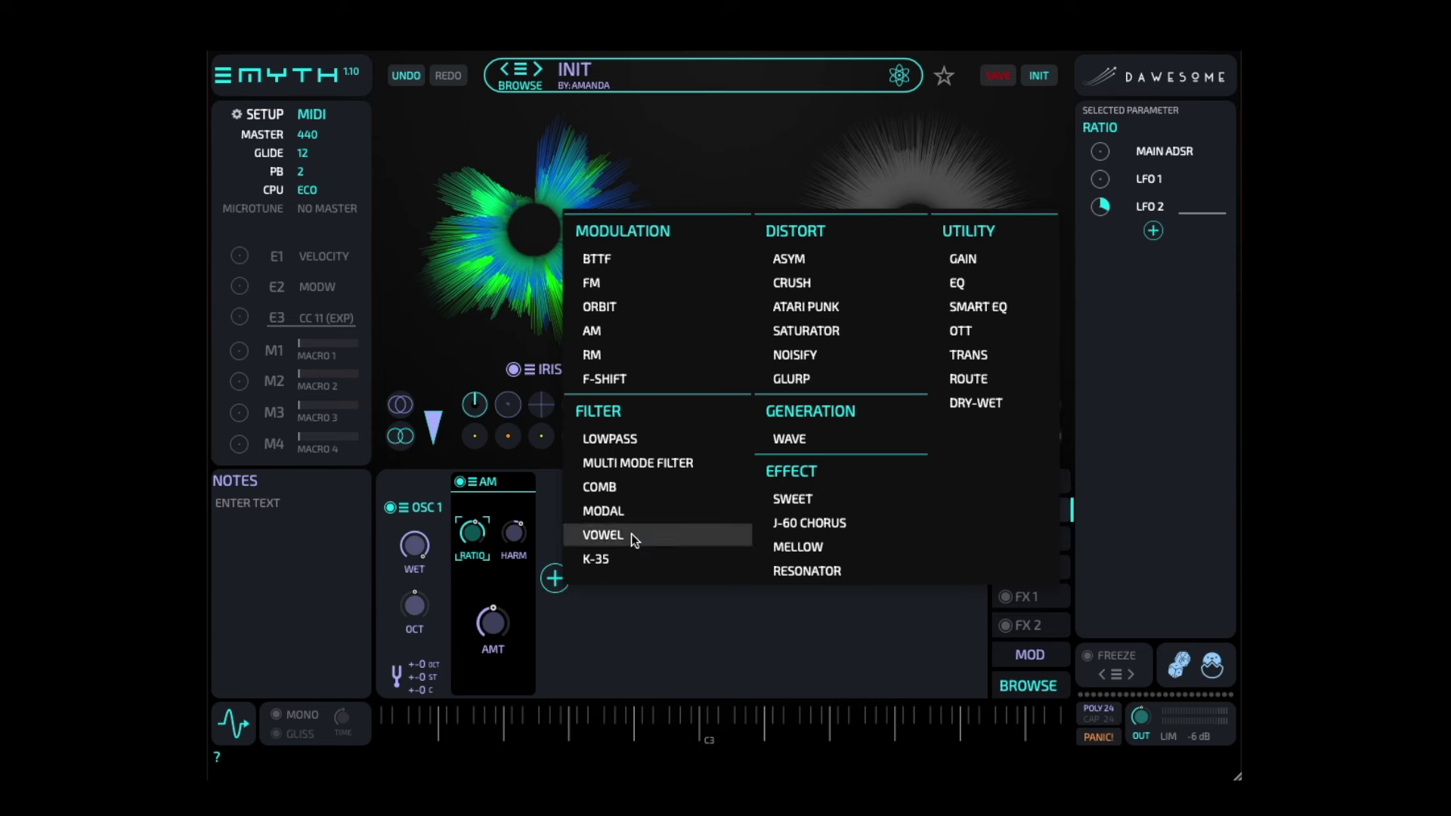
left_click(602, 535)
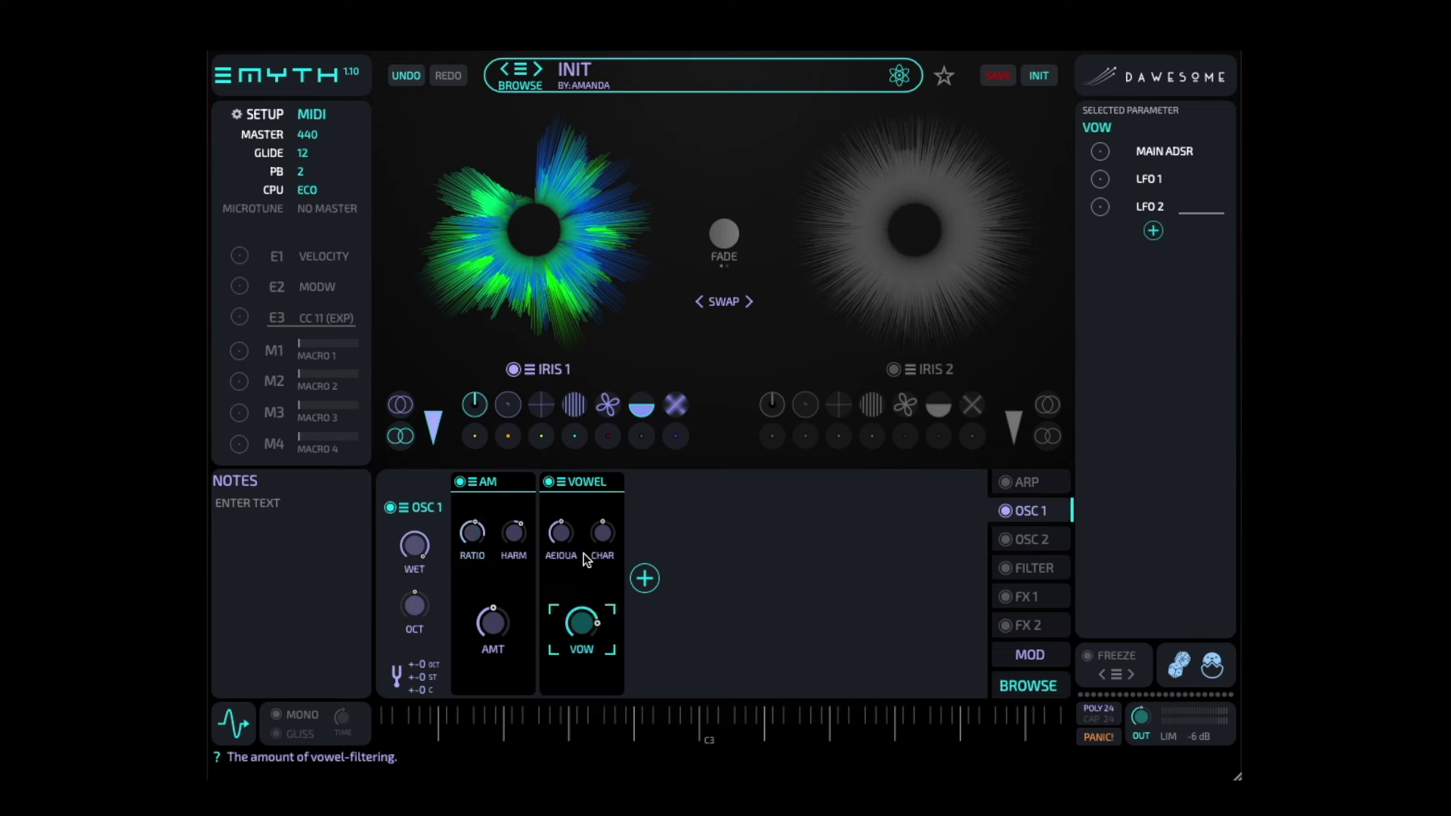
Vary the Vowel module's AEIOUA and Char settings while playing, leaving Char slightly below its midpoint
left_click(562, 541)
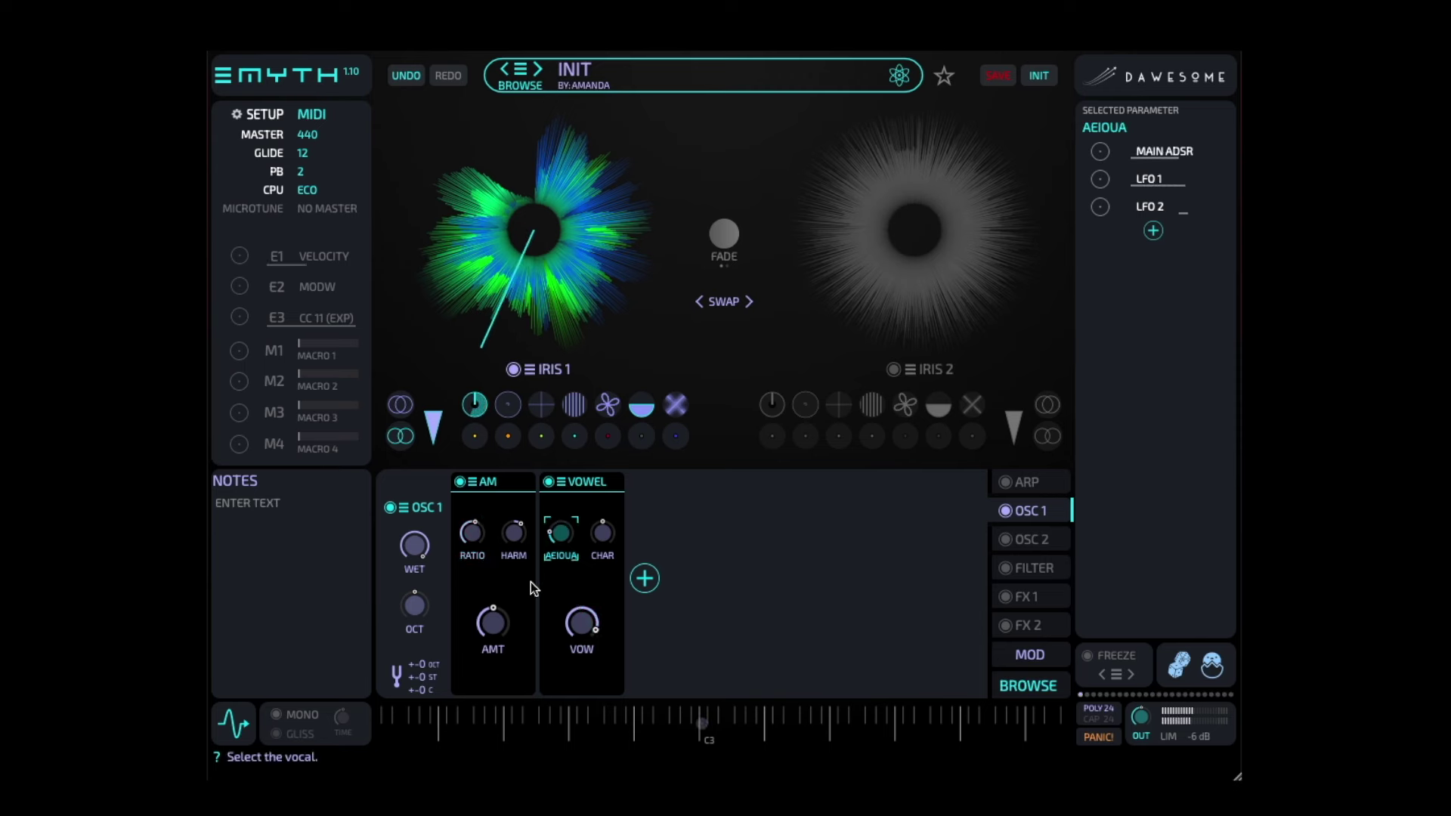
left_click_drag(560, 533, 559, 466)
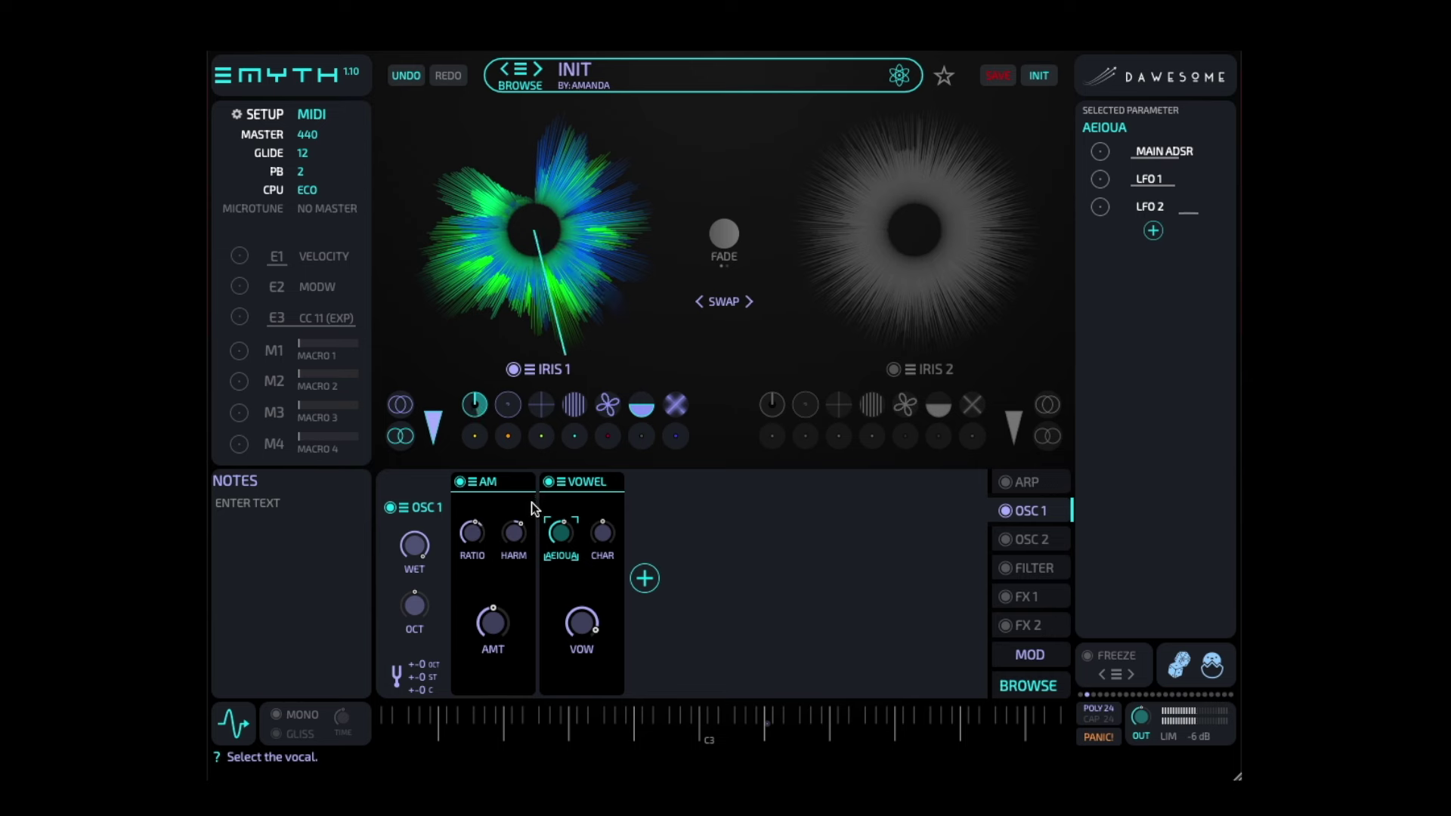
left_click(601, 532)
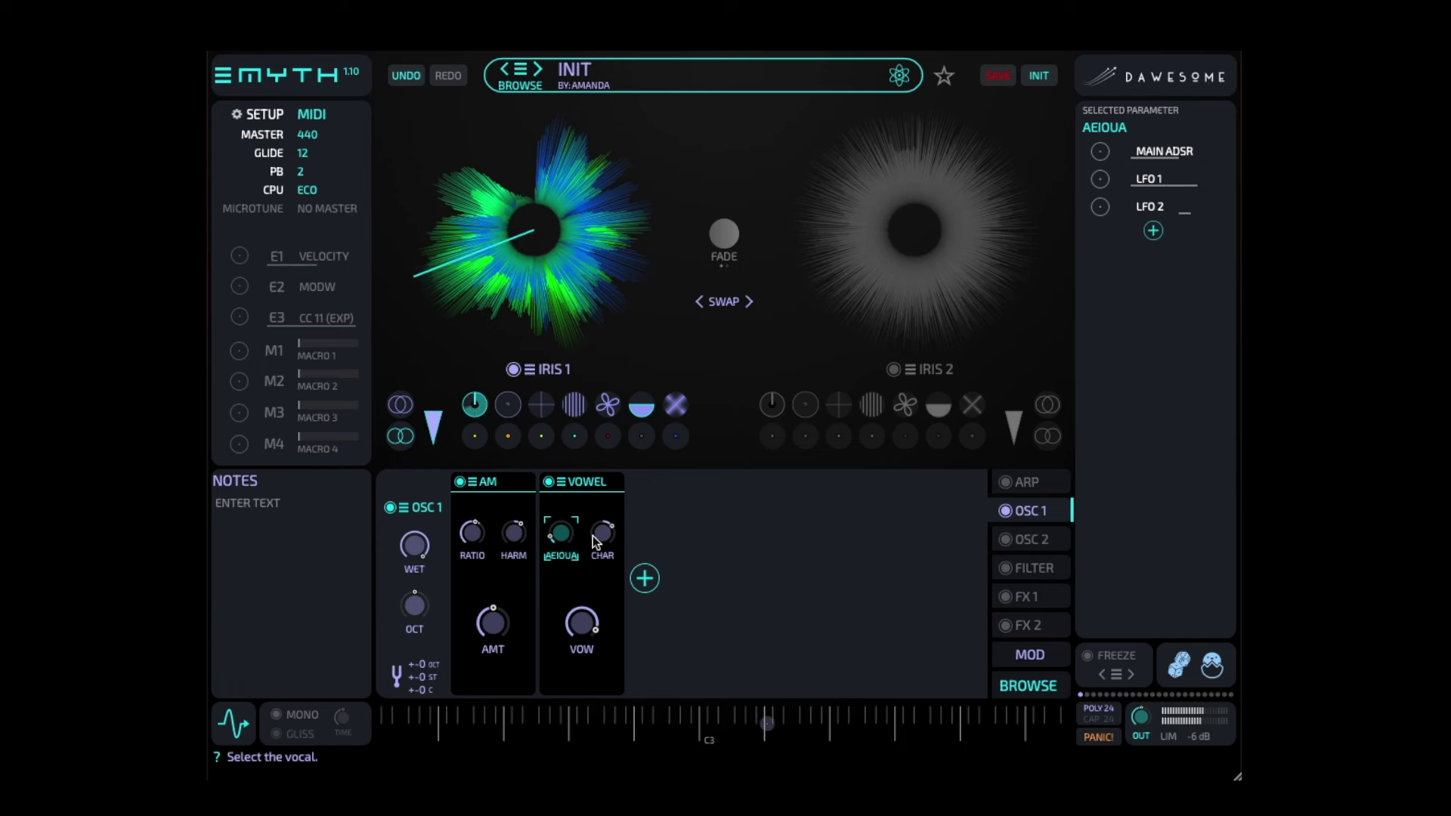
left_click(596, 533)
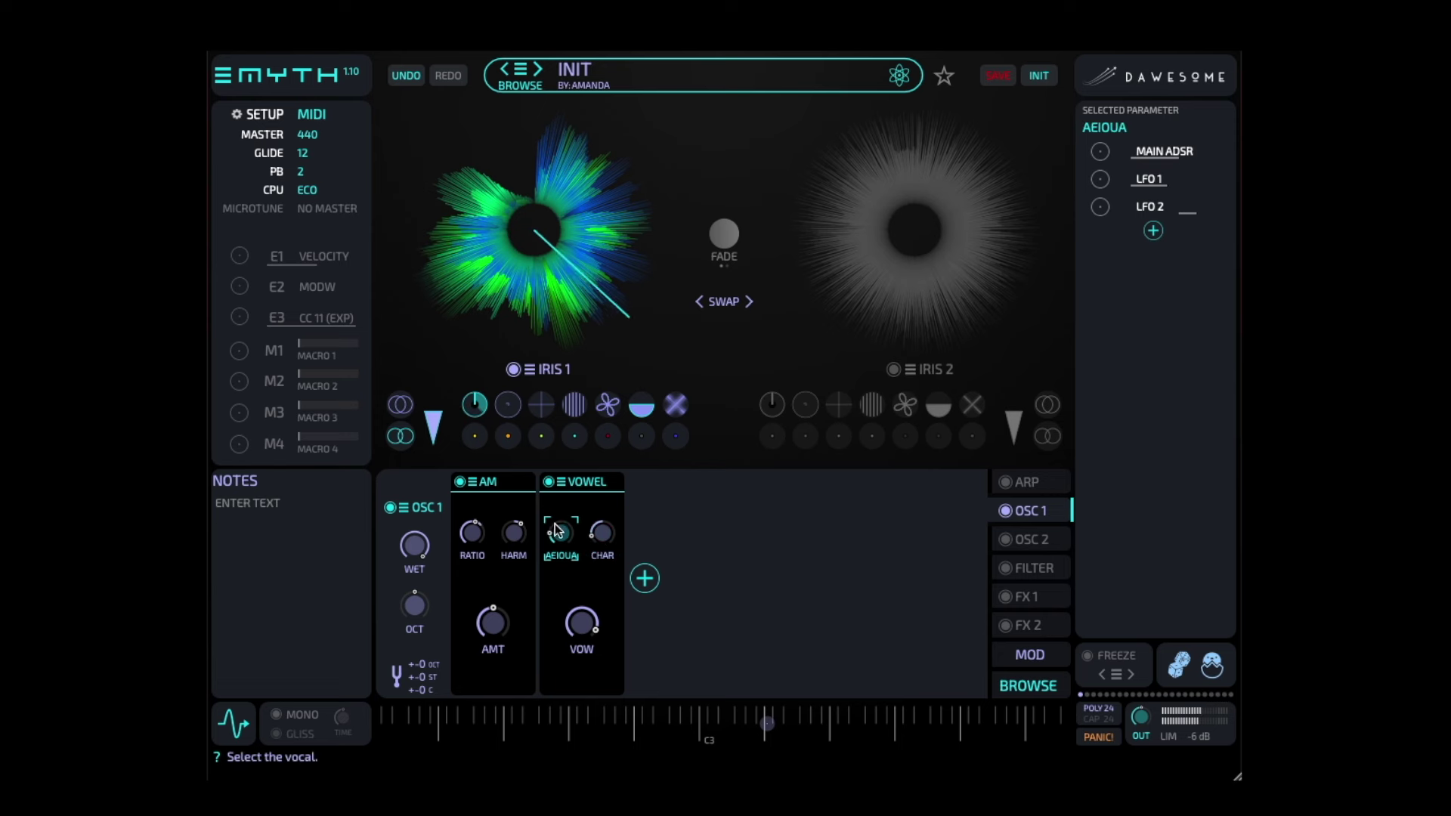
left_click(598, 529)
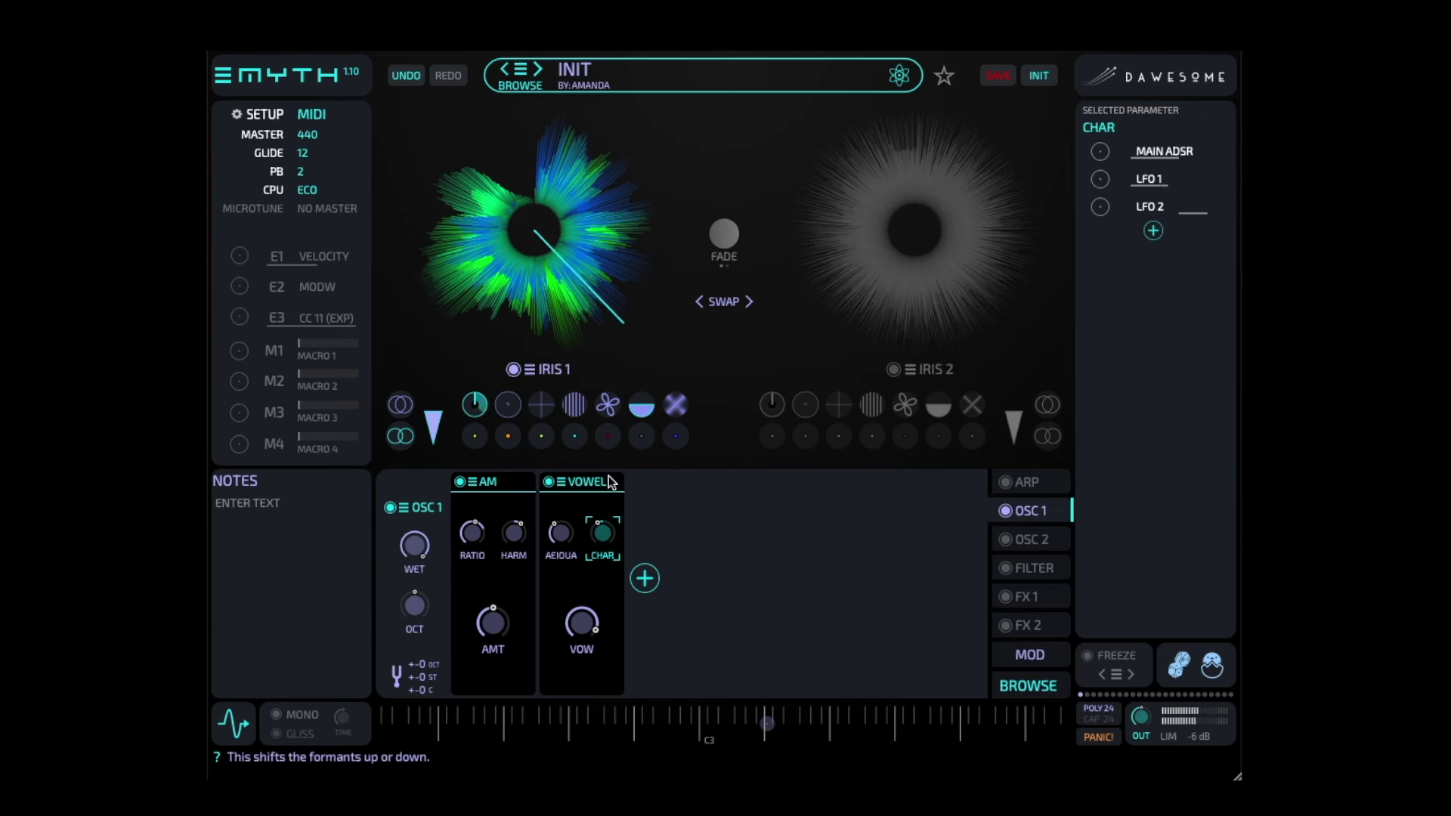
Turn the Vowel module's AEIOUA fully down and modulate it with E3, CC 11 (EXP)
left_click(567, 528)
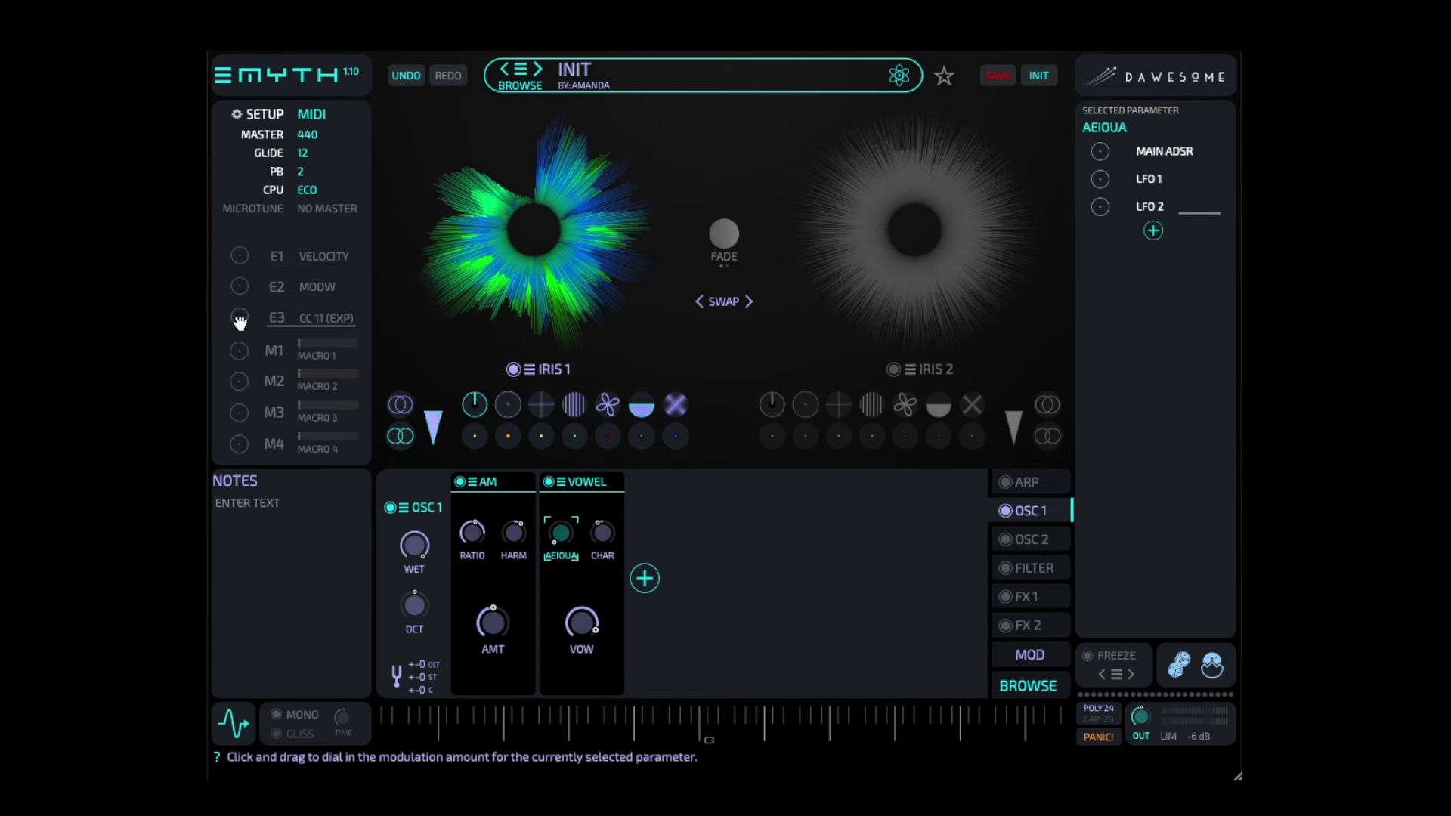
left_click_drag(239, 322, 314, 185)
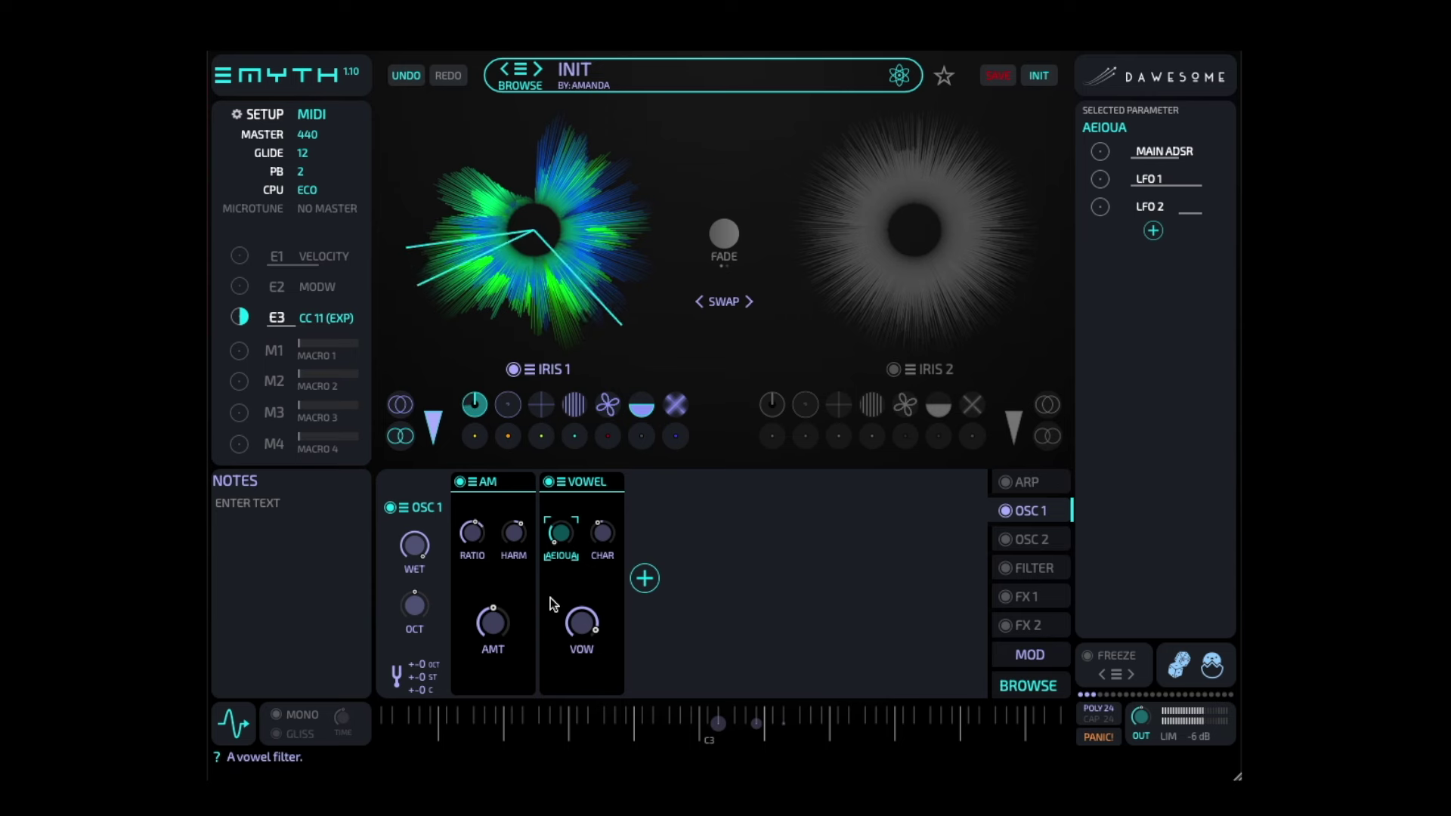
Add a J-60 Chorus module and a Route module to the end of the OSC 1 chain
left_click(646, 580)
left_click(444, 518)
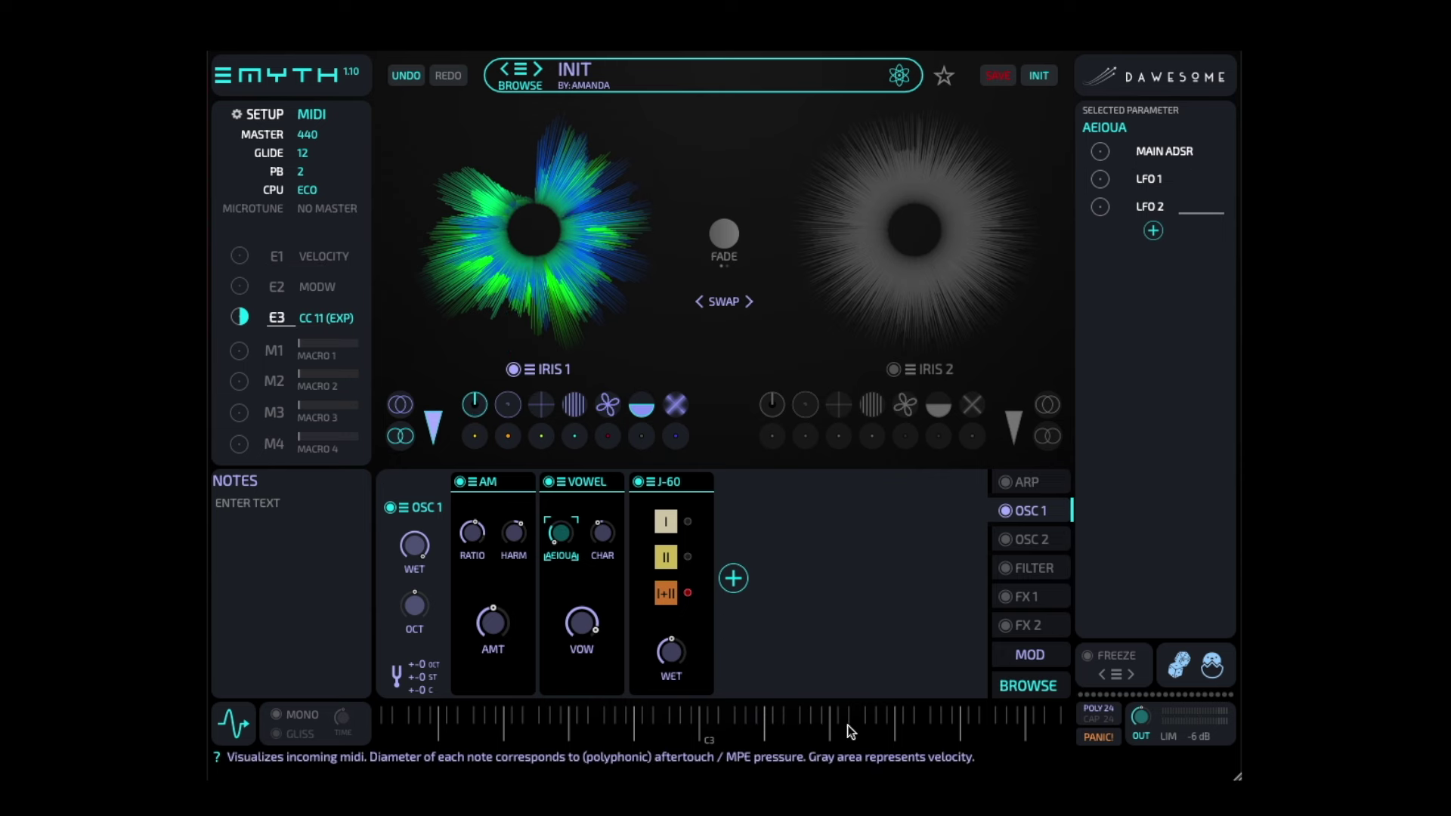
left_click(733, 580)
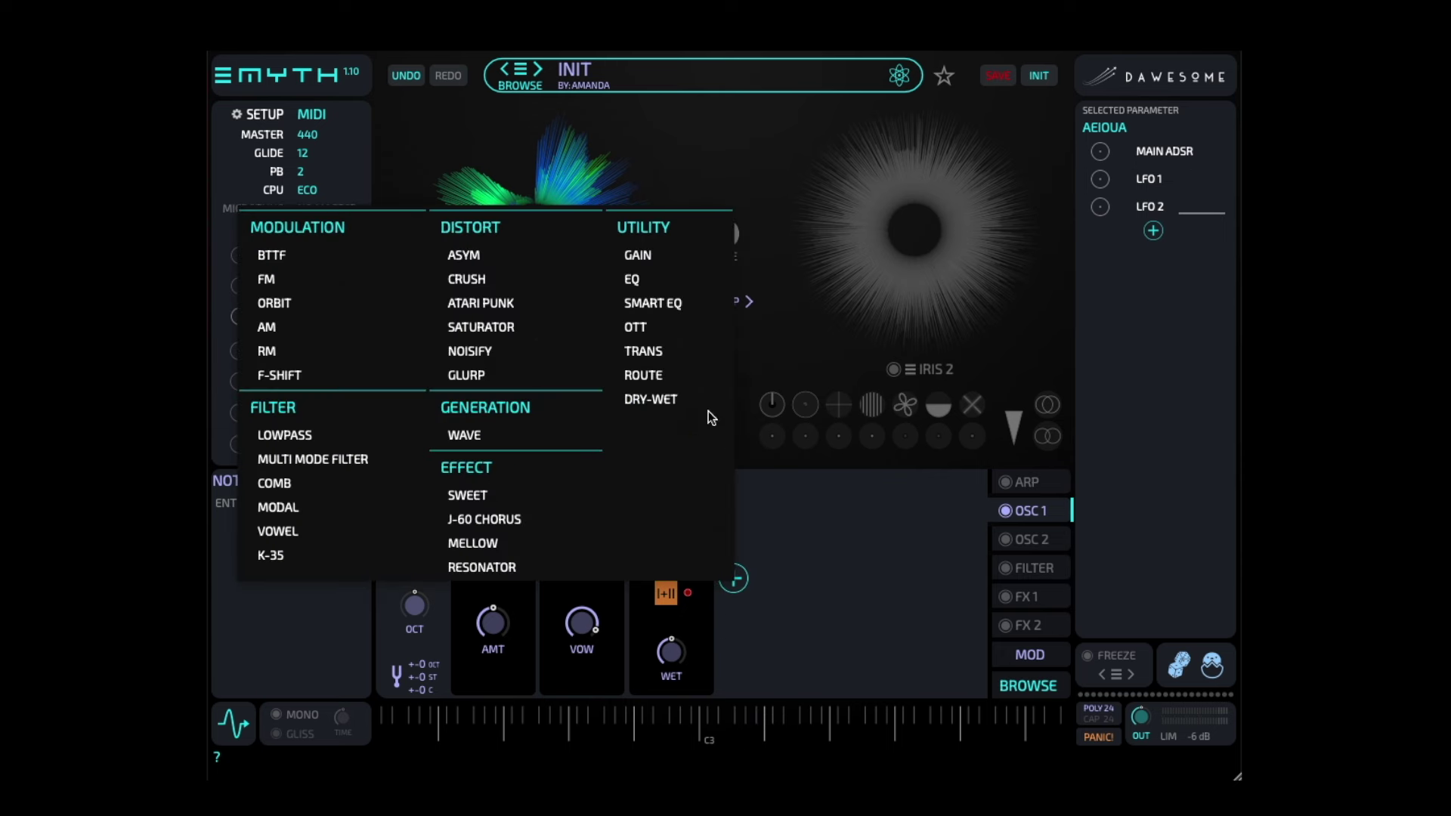
left_click(683, 369)
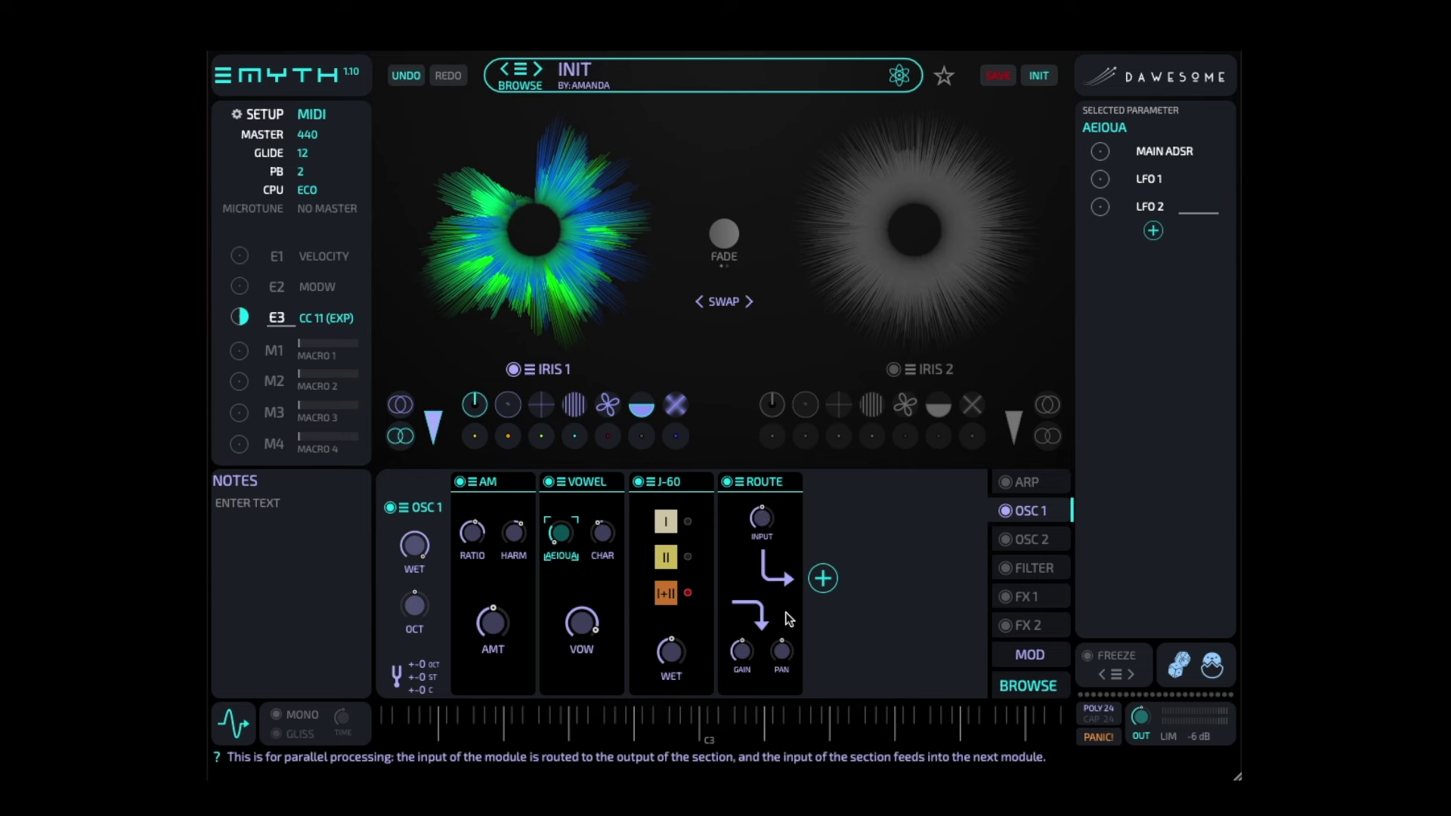
Try different balances of the Route module's Gain and Input to compare the dry and processed signals
left_click(742, 639)
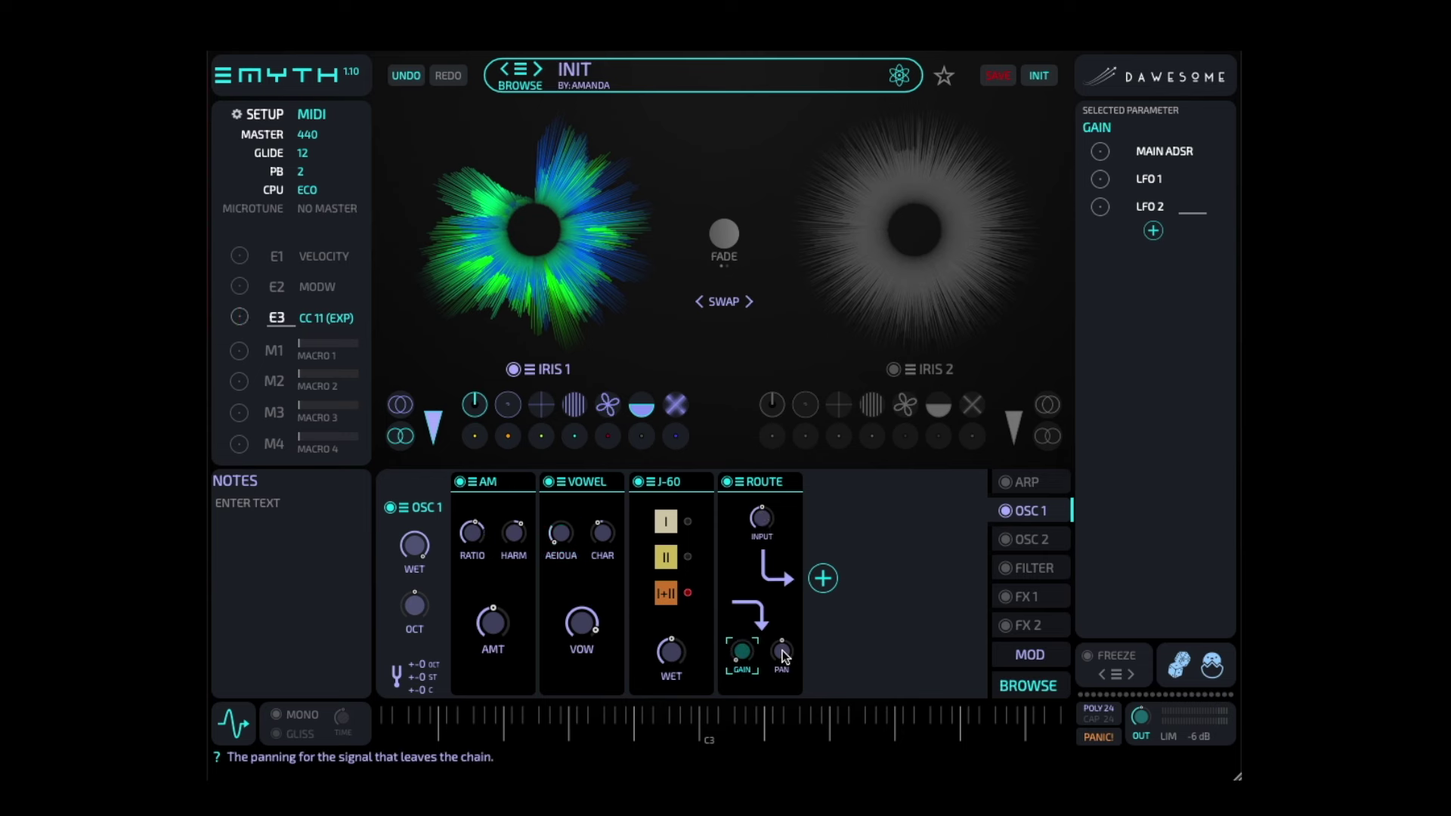
left_click(761, 522)
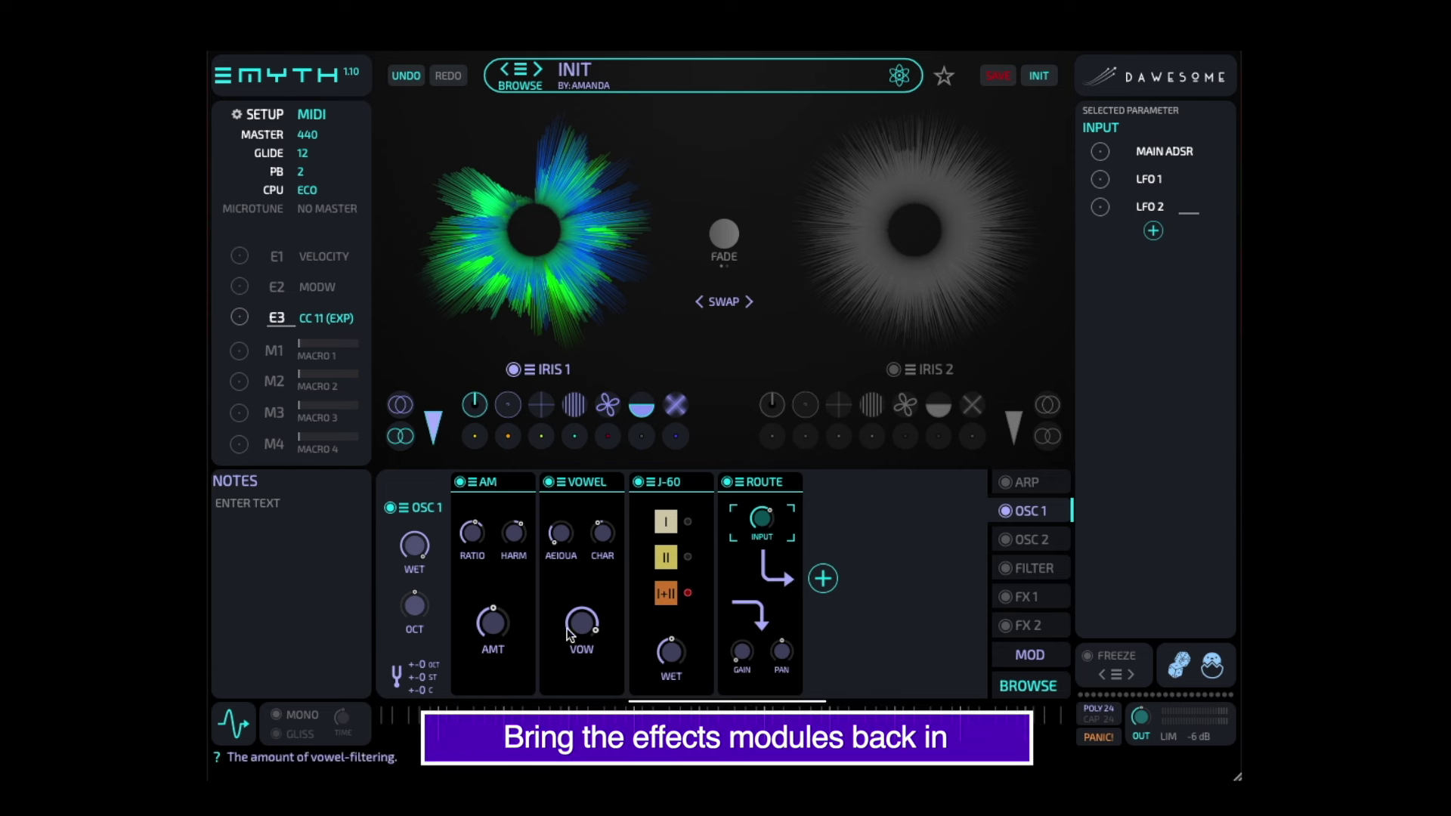
left_click(742, 651)
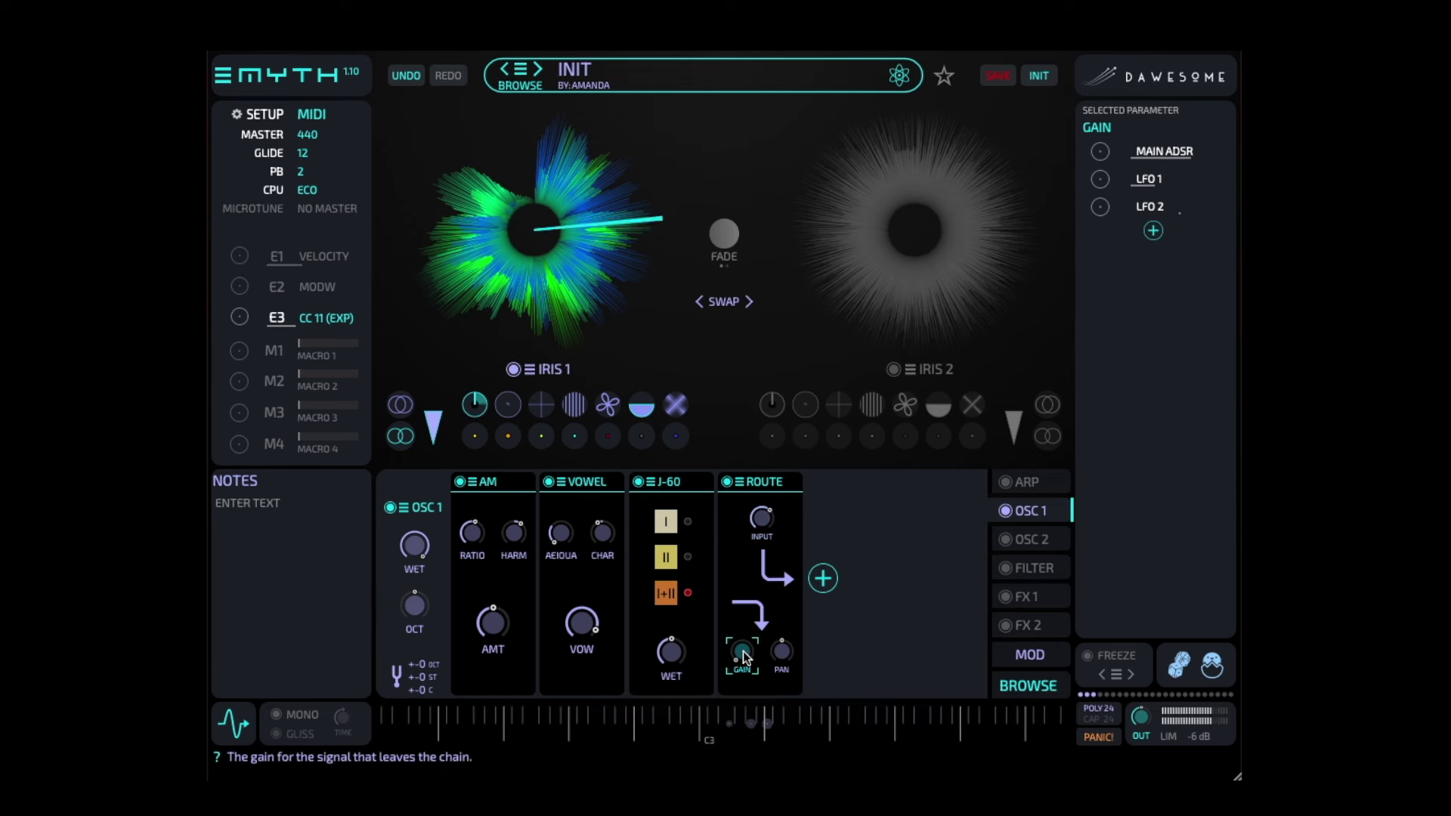
left_click(746, 529)
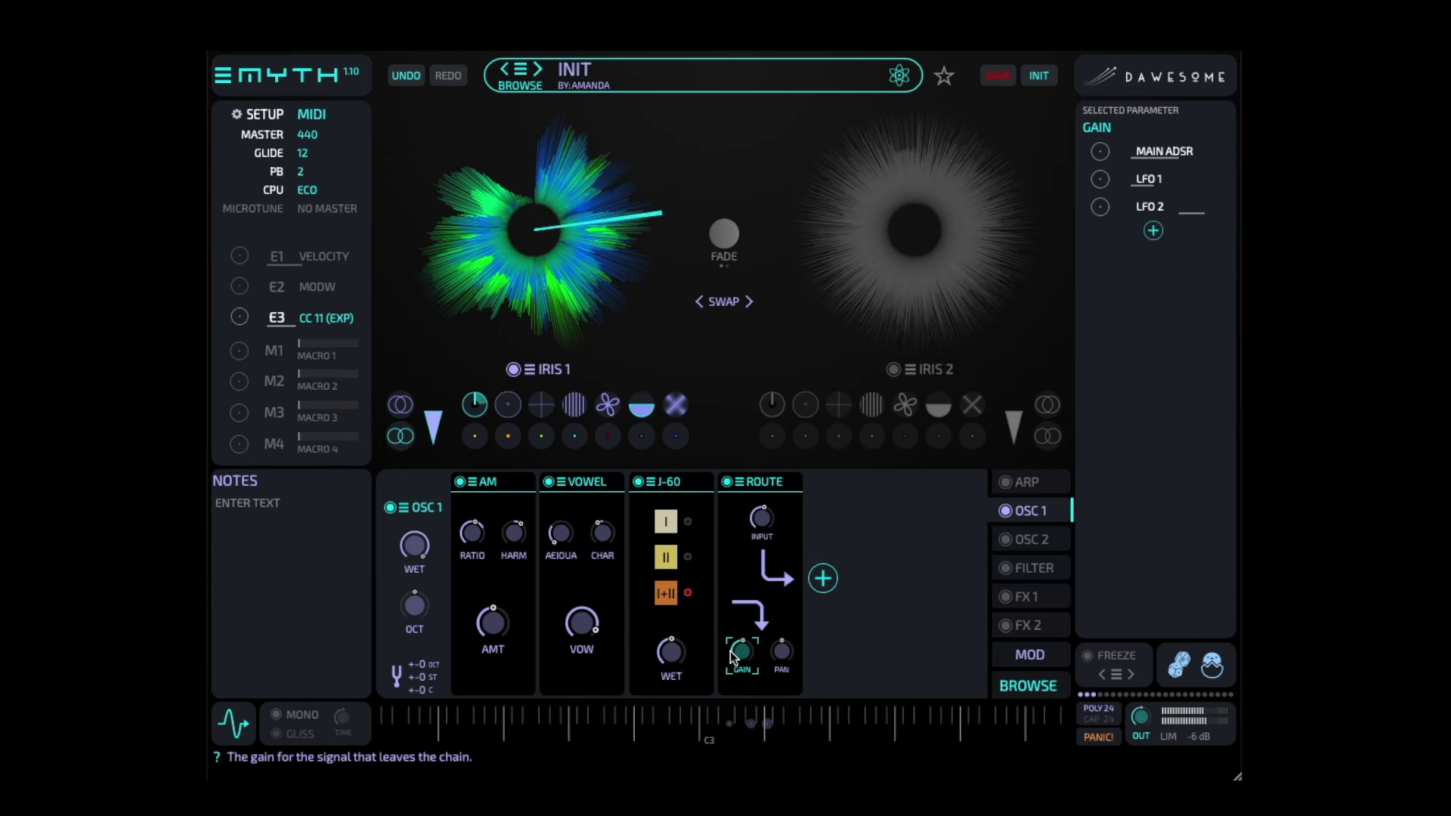
left_click(738, 653)
left_click(757, 527)
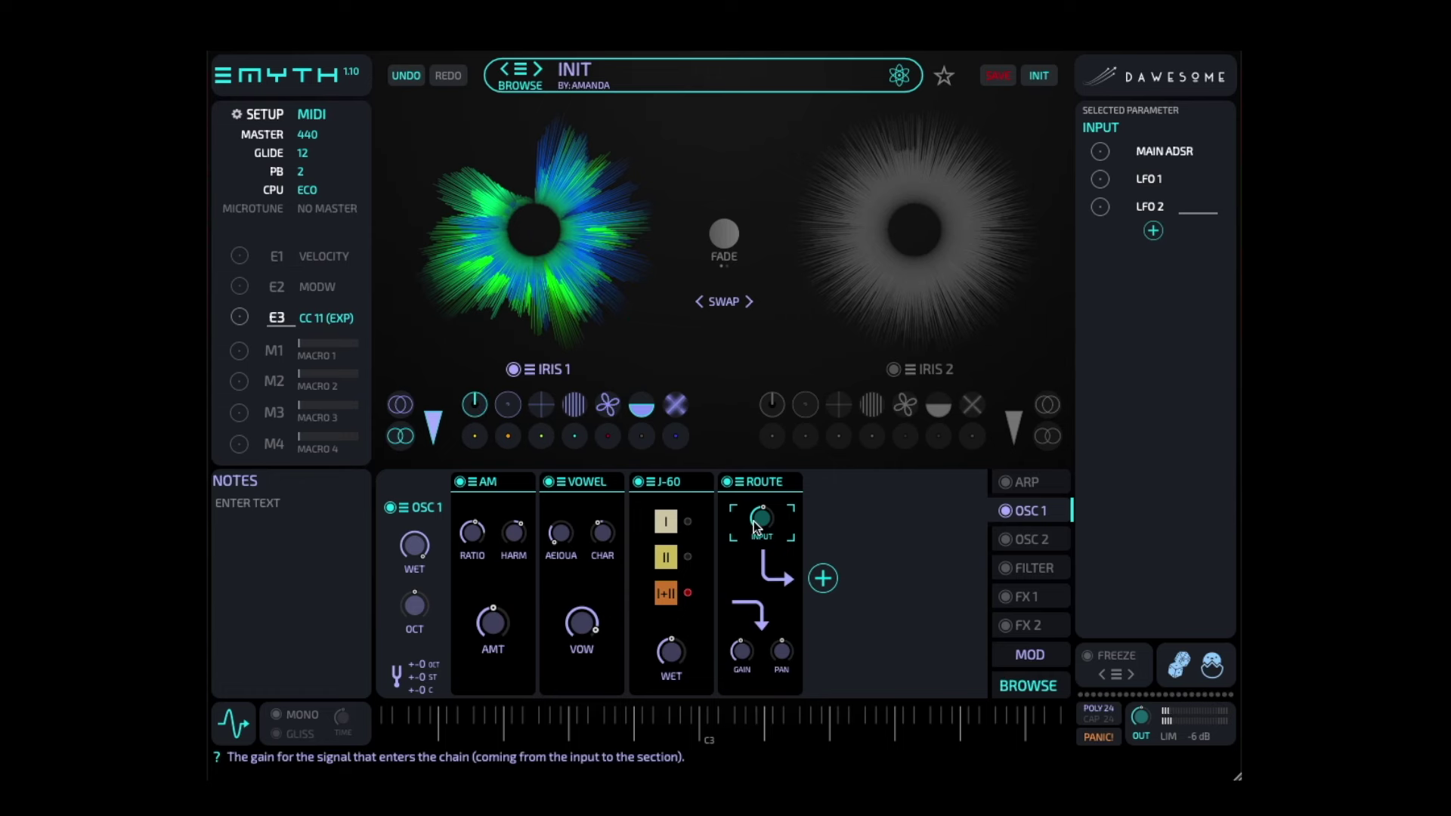
Modulate the Route module's Input with a negative depth and its Gain with a positive depth from E2, MODW
left_click(761, 524)
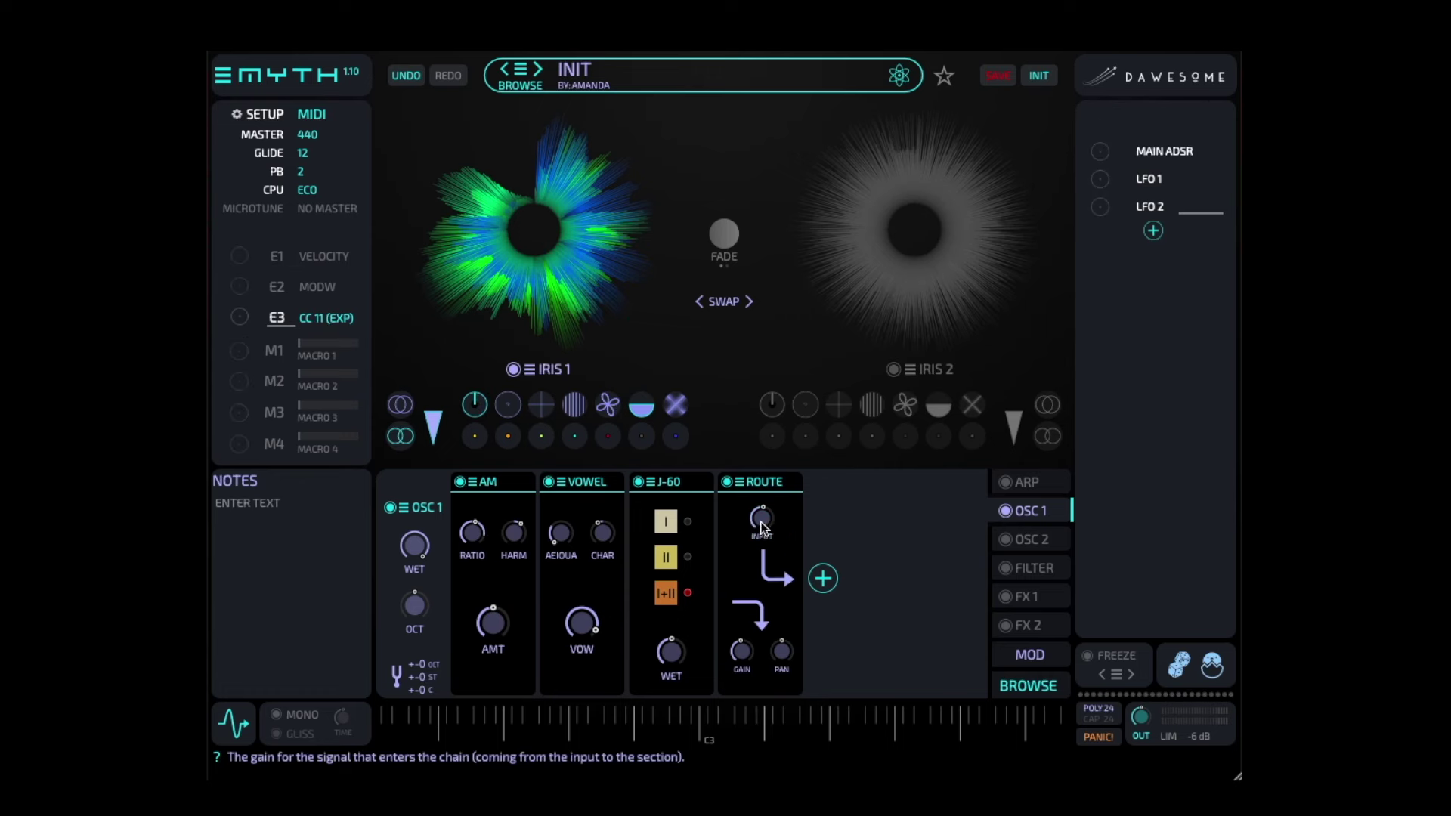
left_click(760, 521)
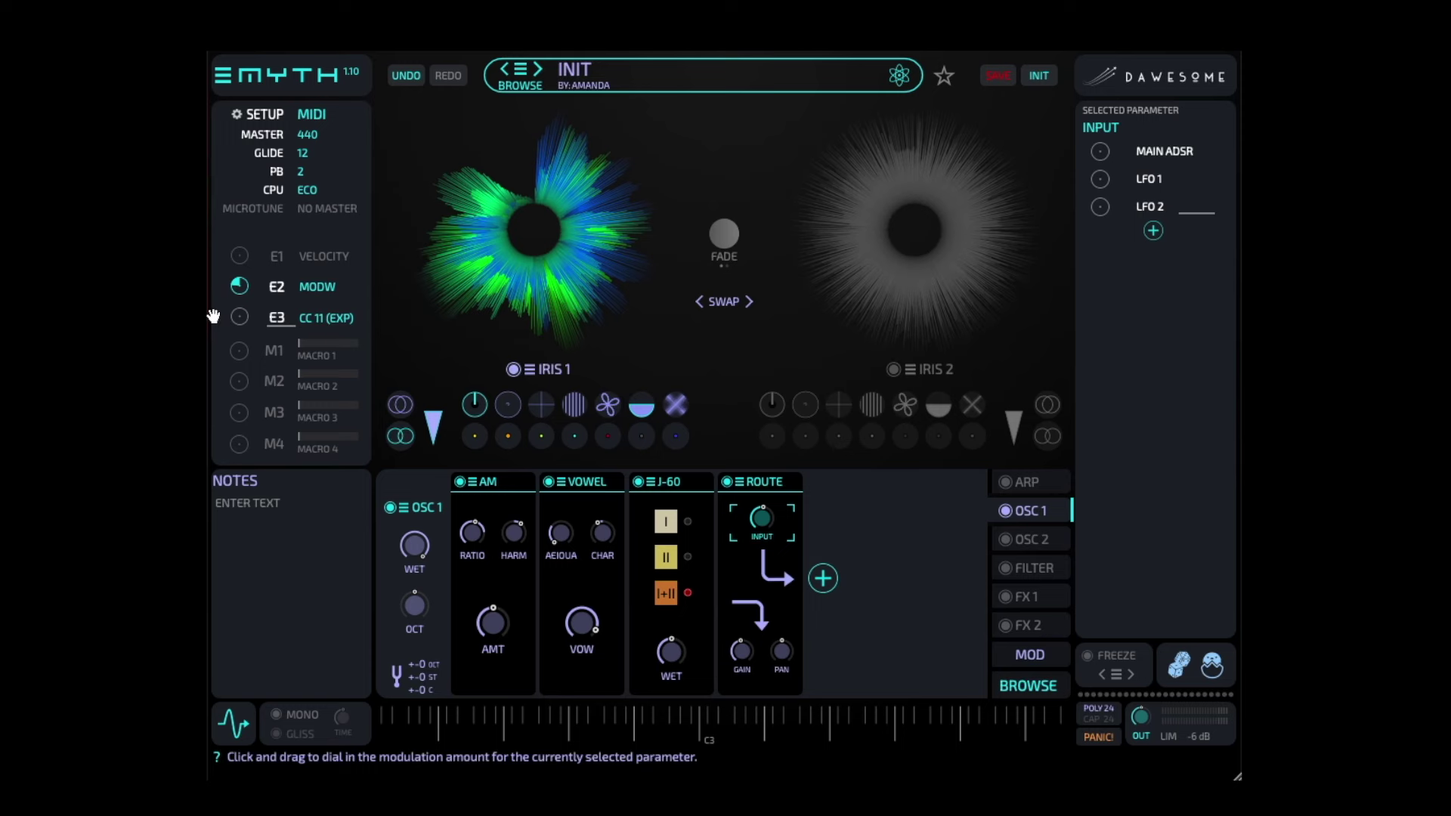
left_click(744, 655)
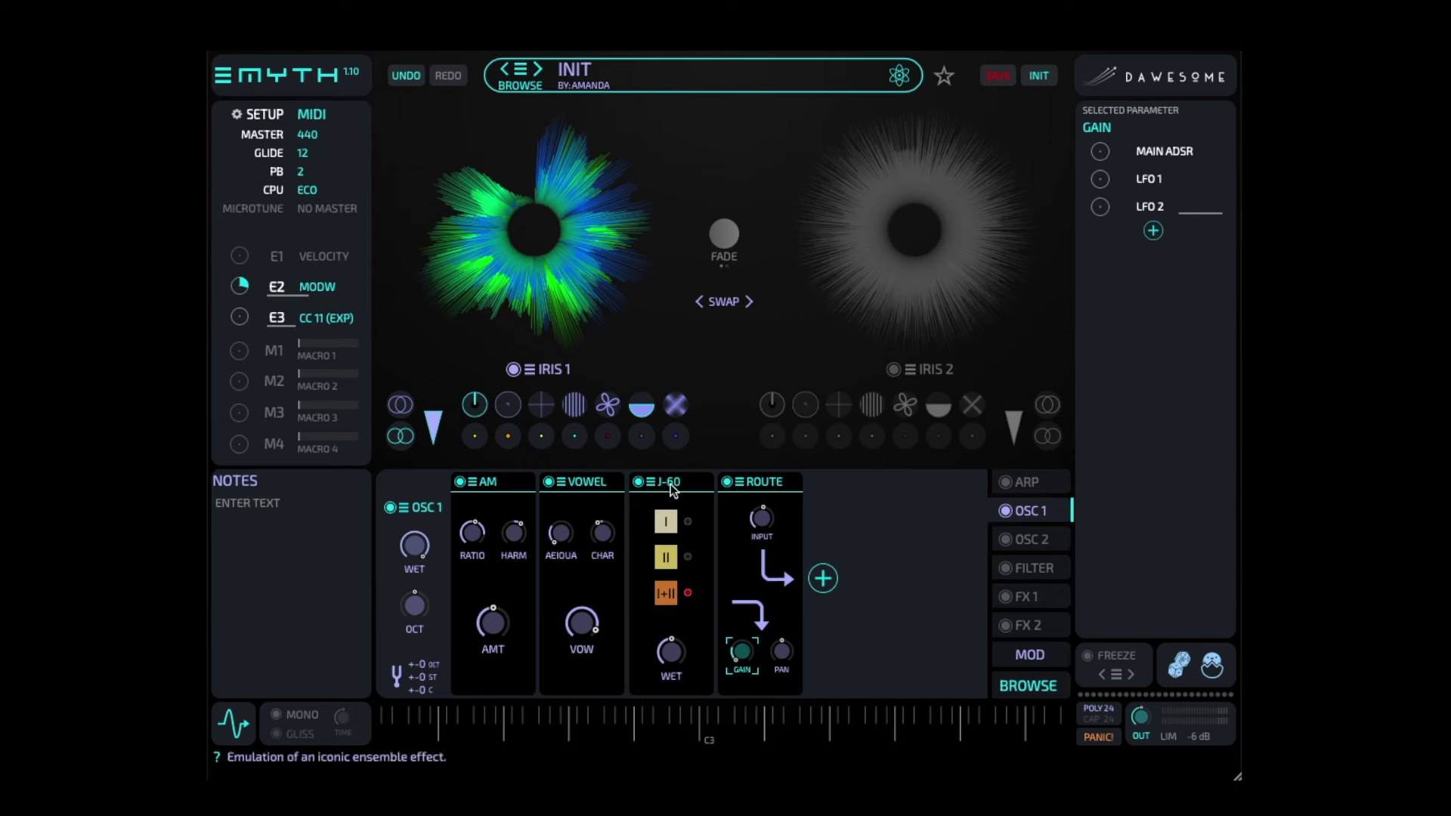
Move the J-60 module behind the Route module in the OSC 1 chain
left_click_drag(669, 483, 808, 489)
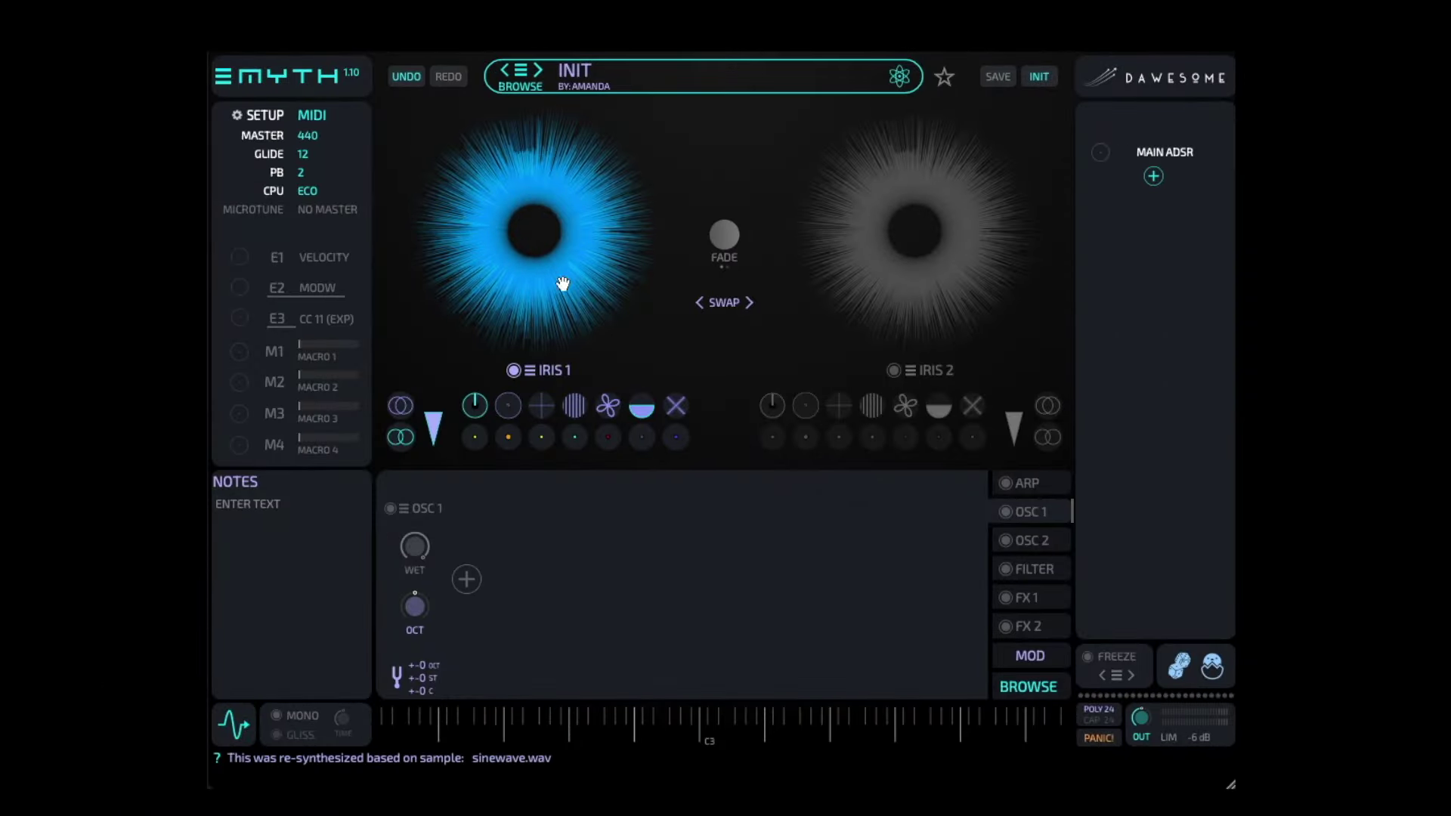
Resynthesize Didgeridoo.wav into IRIS 1 and modulate the iris's position with a new LFO
right_click(574, 170)
left_click(588, 185)
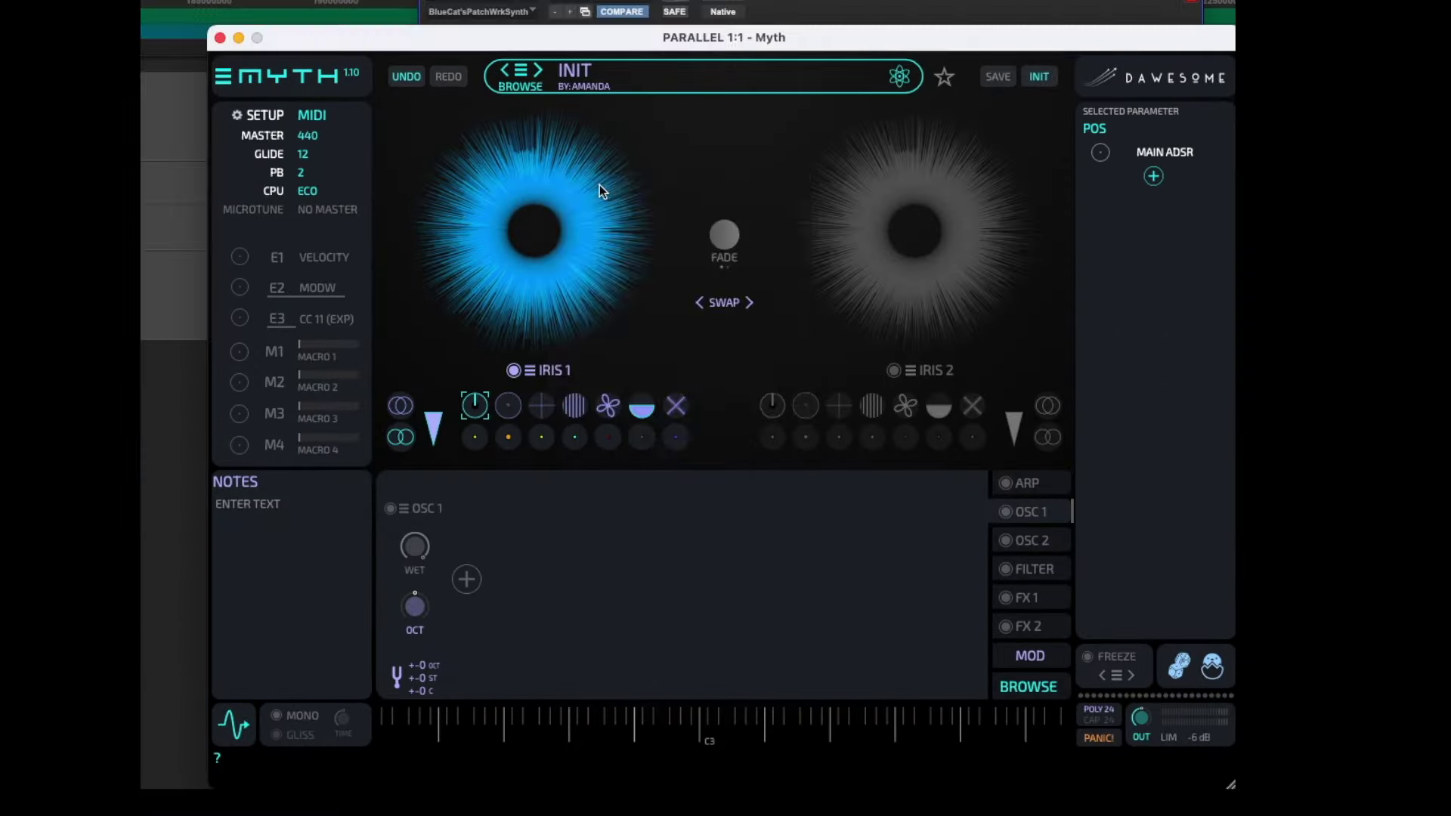
left_click(389, 233)
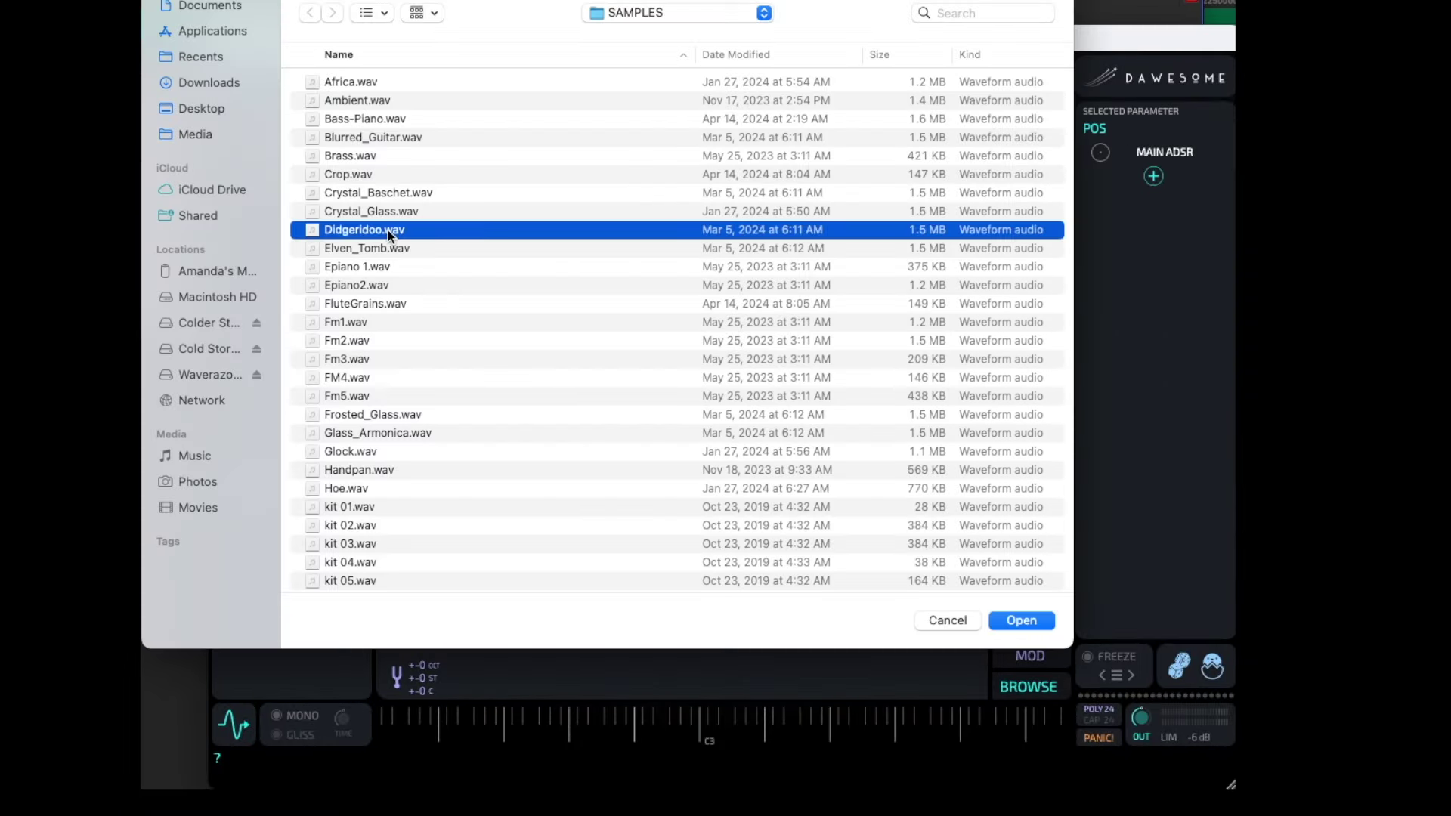
double_click(390, 235)
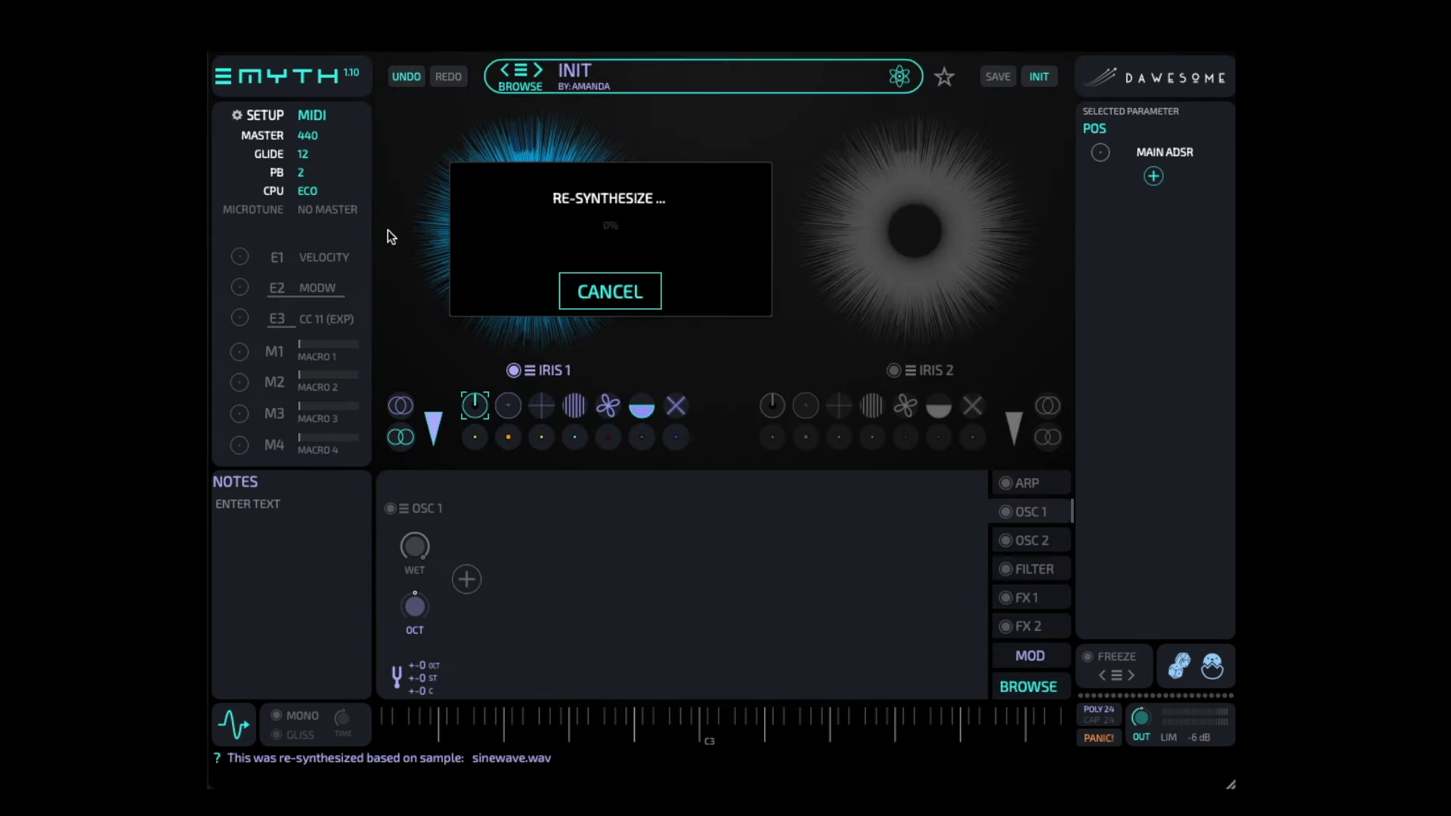
left_click(1153, 178)
left_click(627, 260)
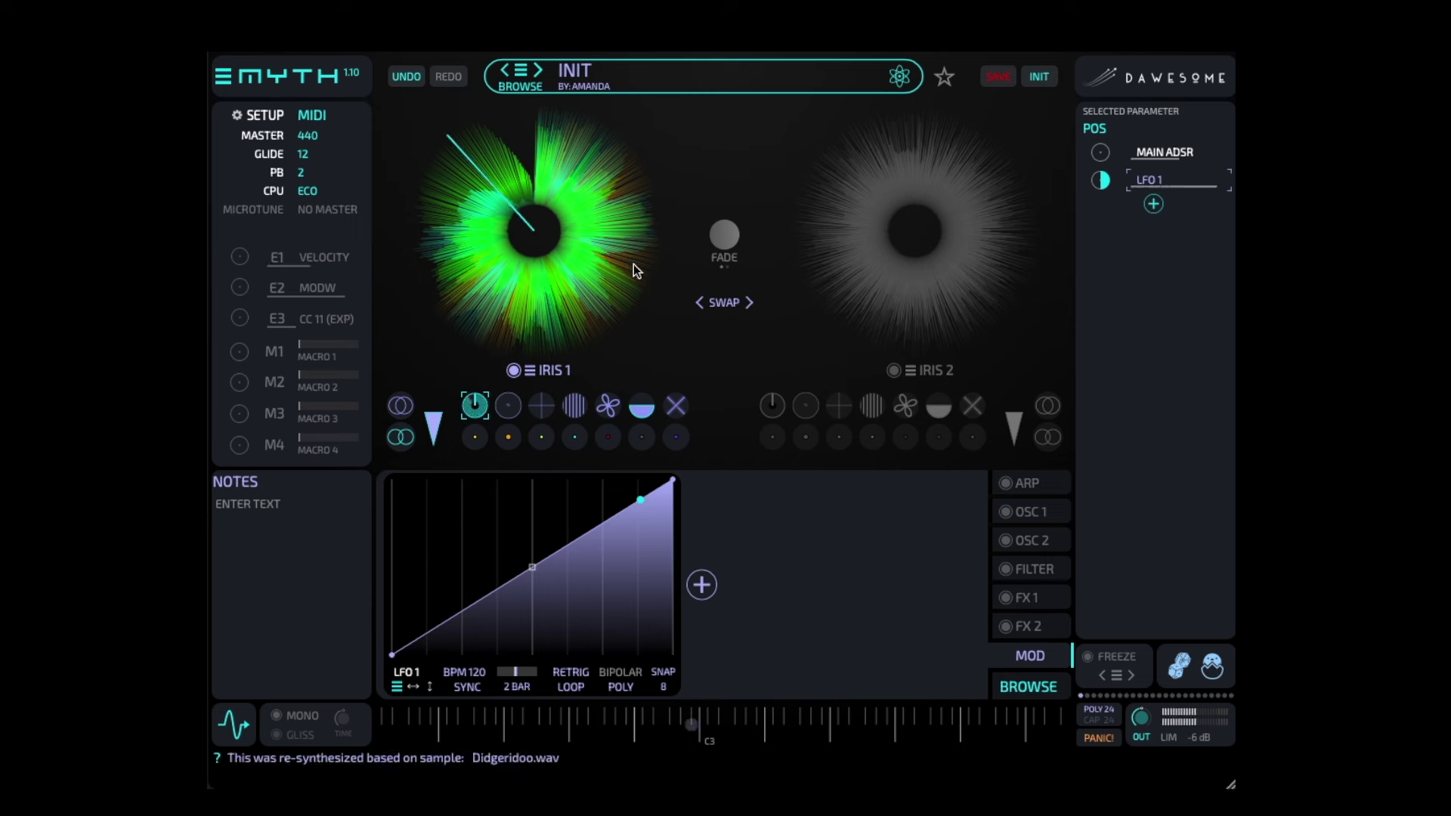
Switch on IRIS 2 and resynthesize Handpan.wav into it
left_click(893, 371)
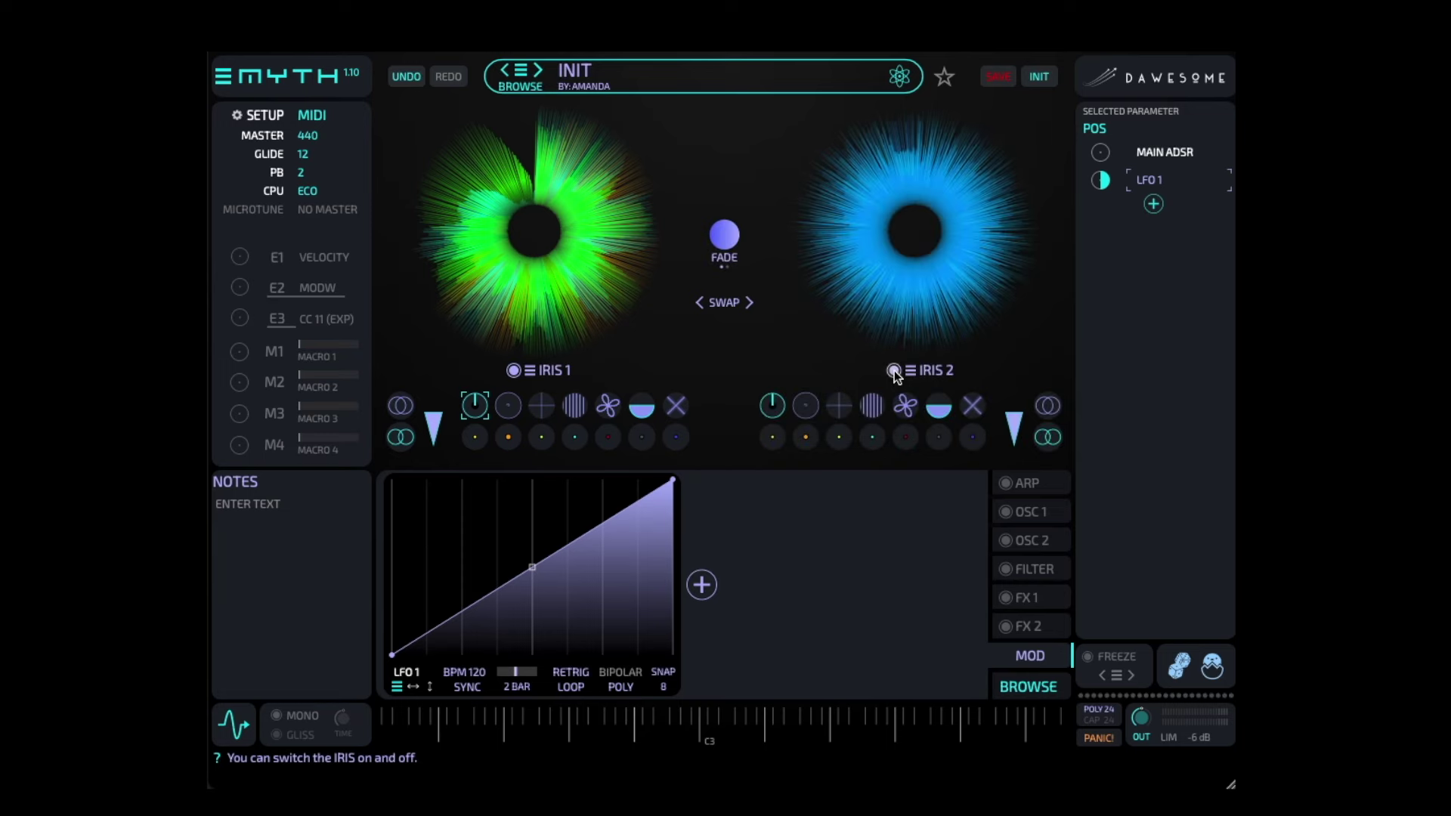
left_click(905, 287)
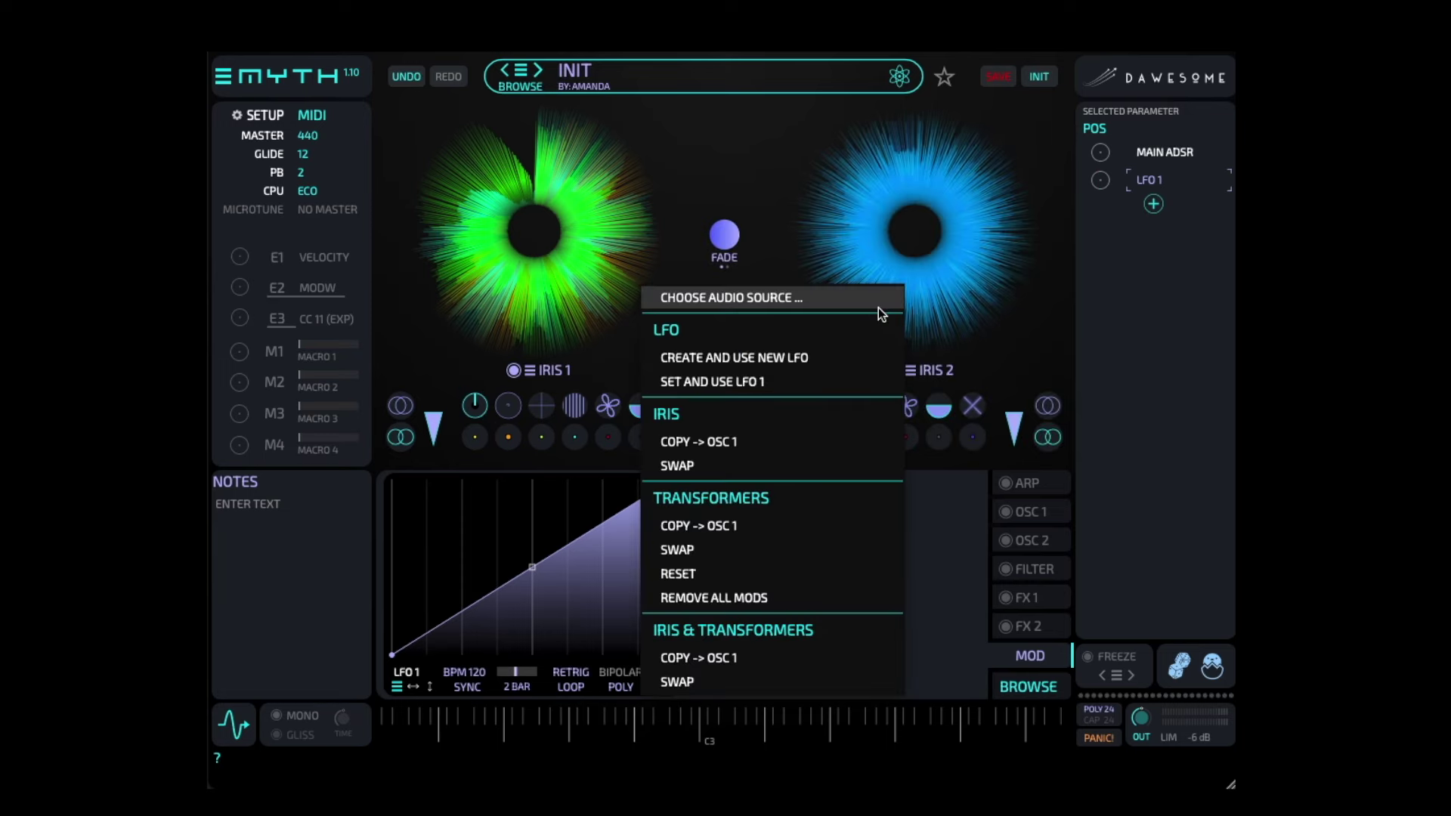
left_click(836, 297)
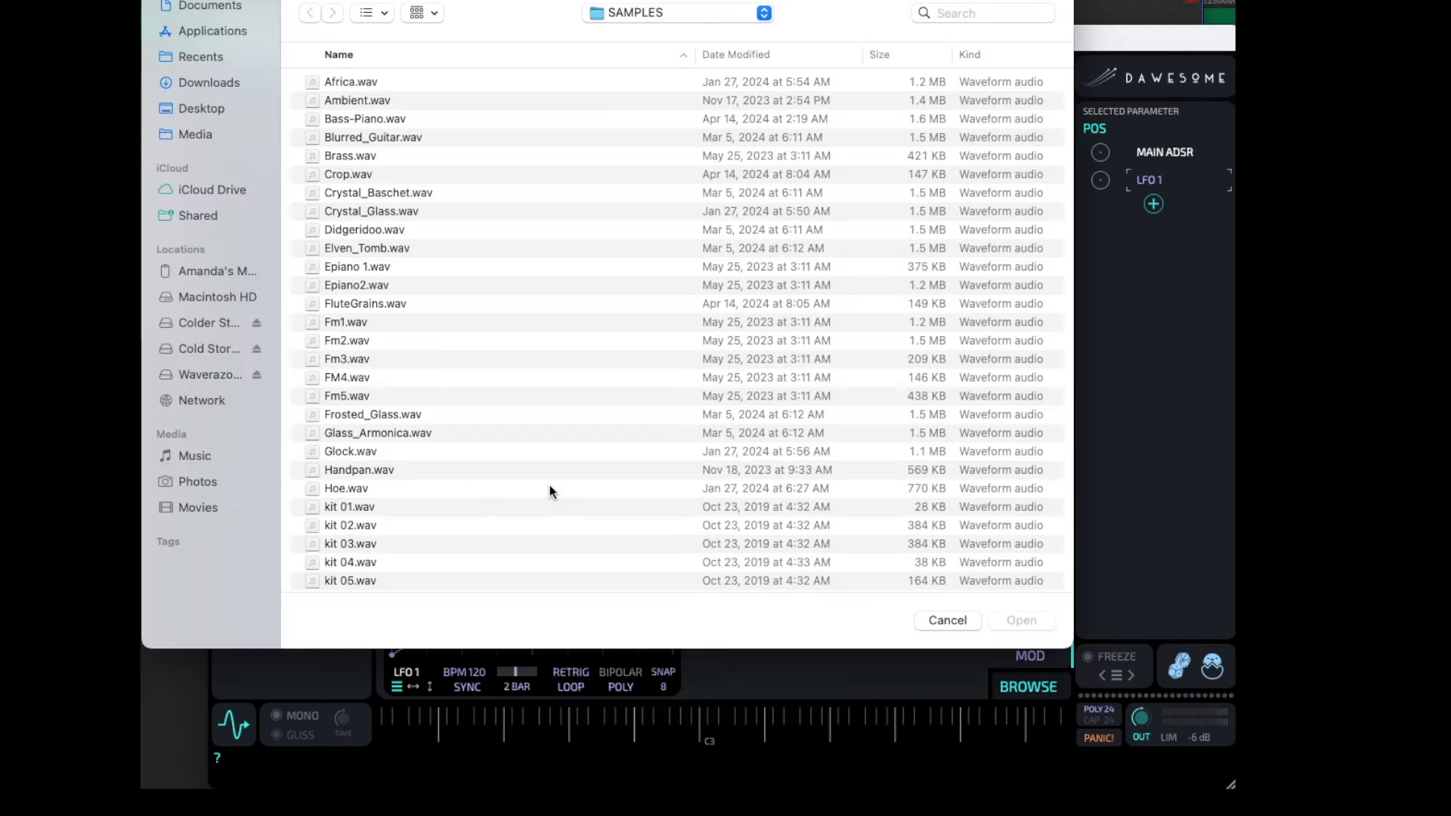
left_click(405, 472)
double_click(406, 472)
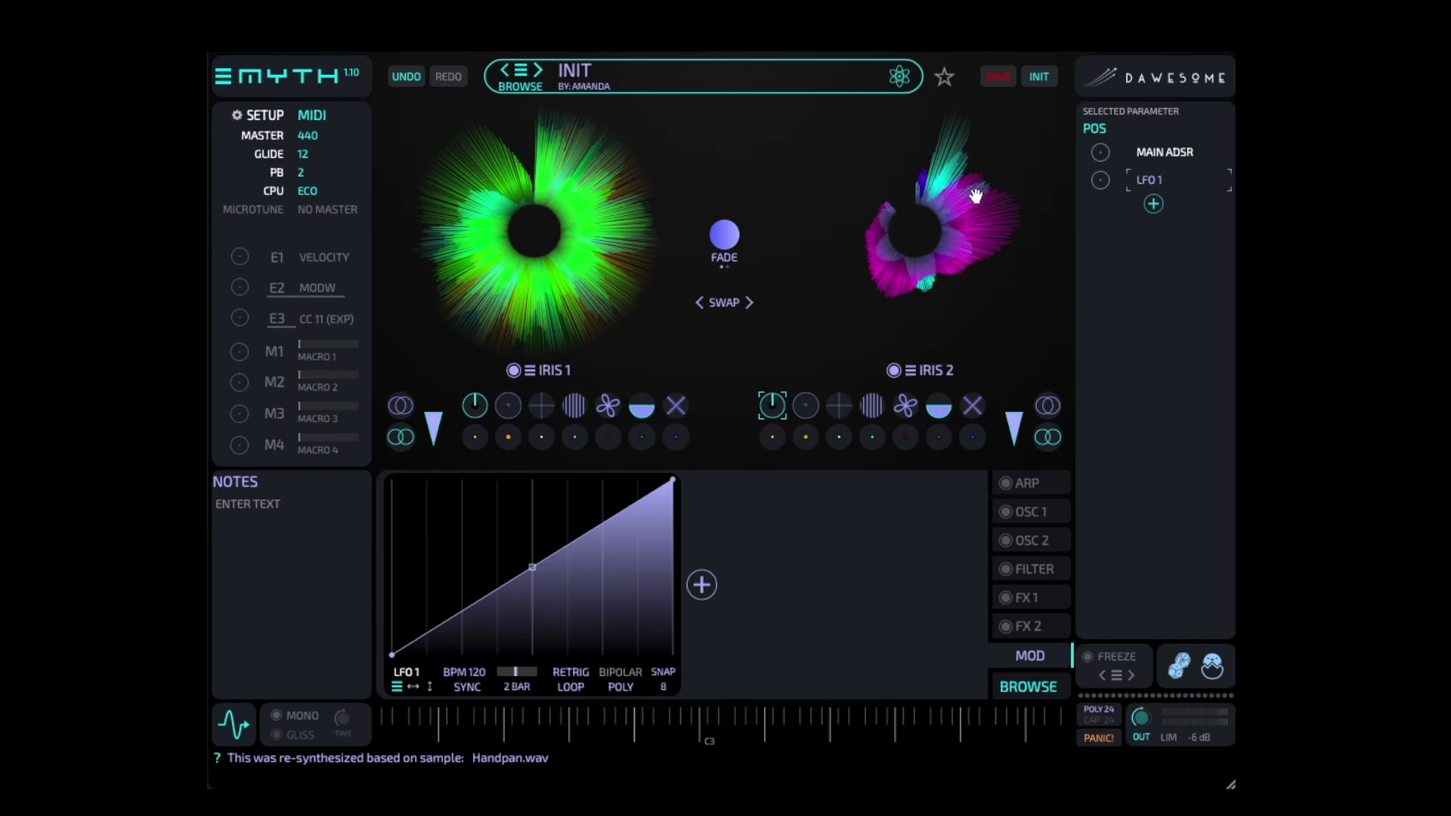
Modulate IRIS 2's position with a new LFO and give that LFO a sine shape
right_click(976, 196)
left_click(870, 263)
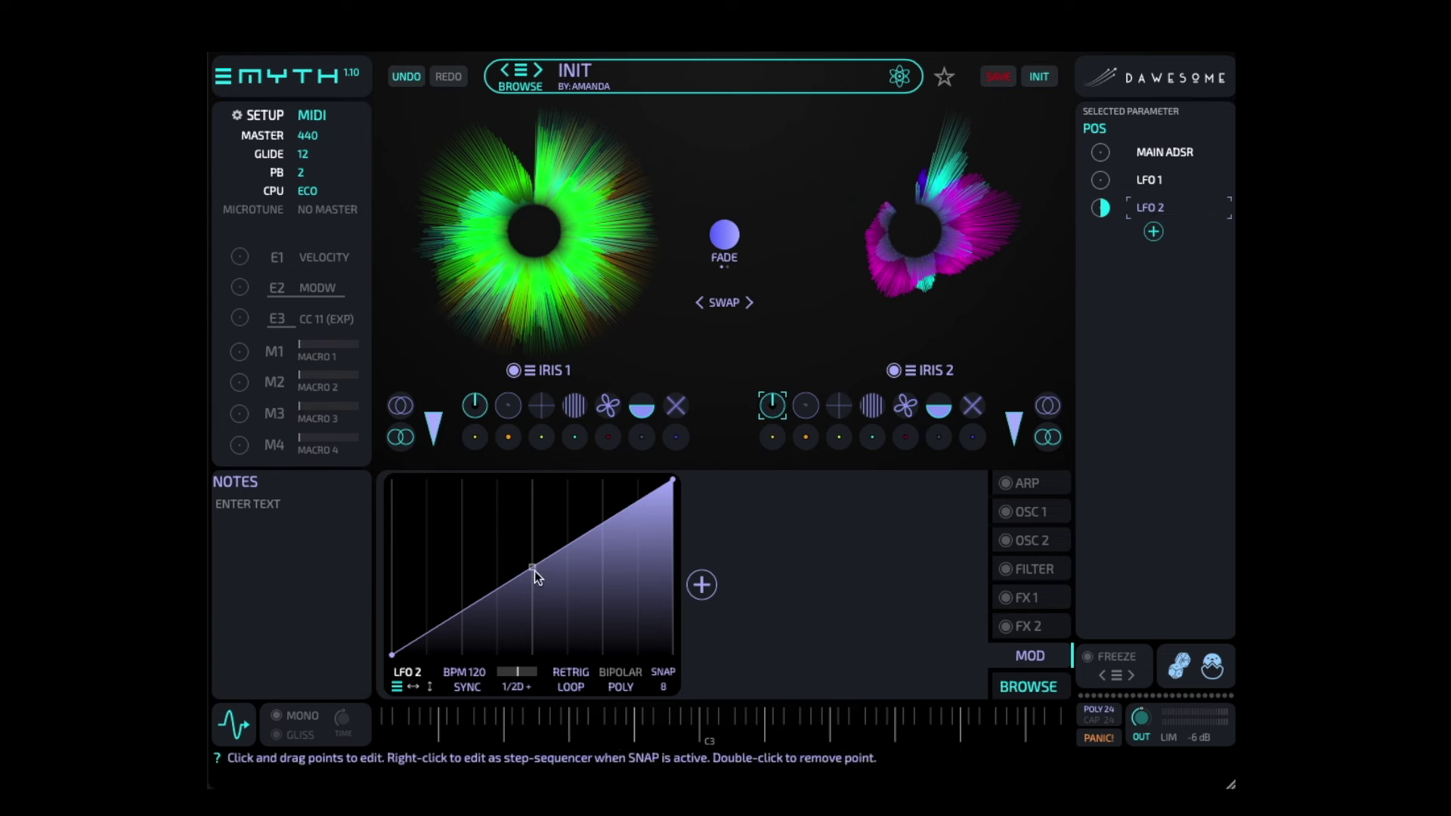
left_click(397, 686)
left_click(435, 736)
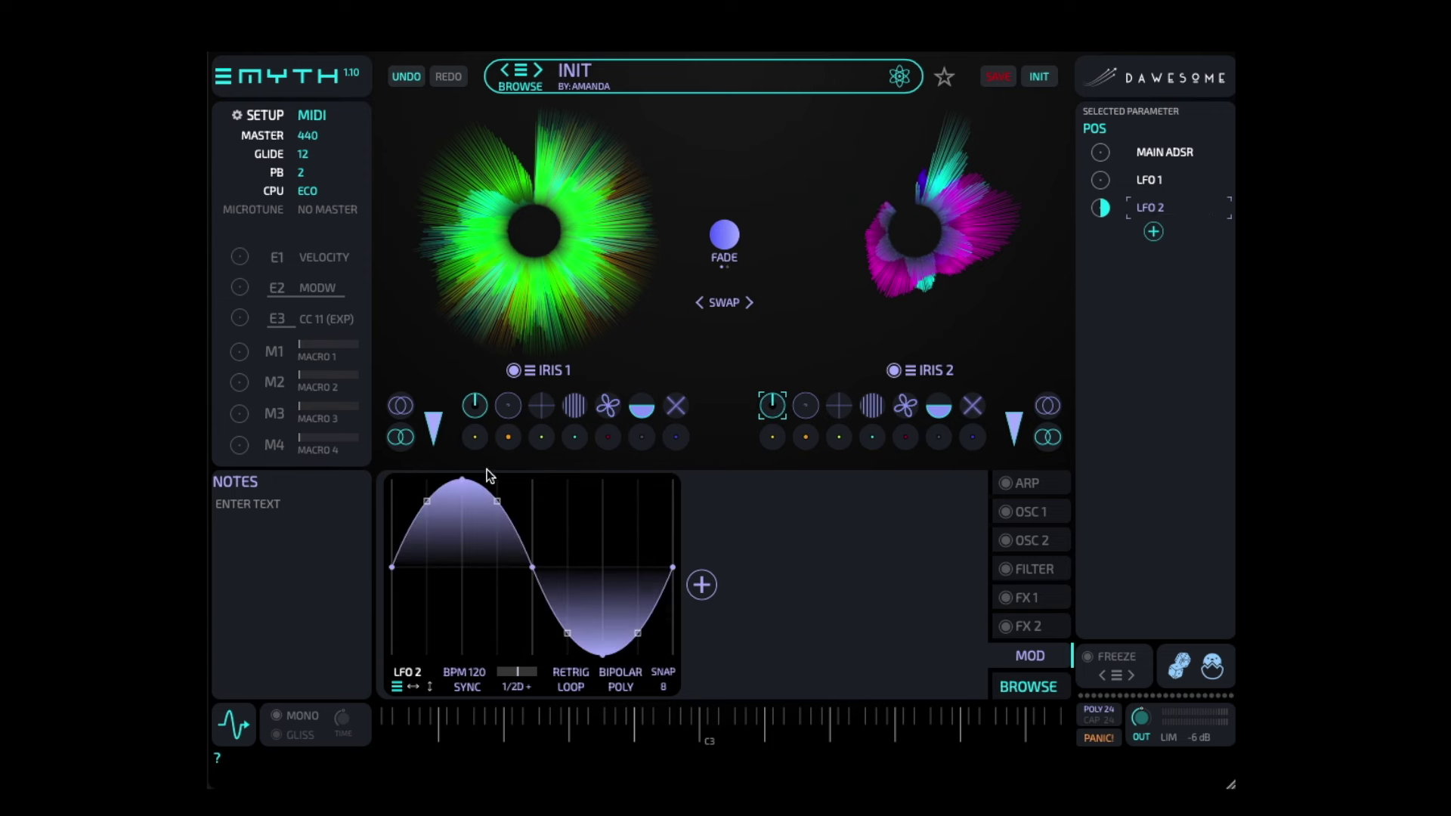
Flatten LFO 2's peak and trough, switch off its Bipolar mode and set its rate to 1 BAR +
left_click_drag(462, 479, 462, 503)
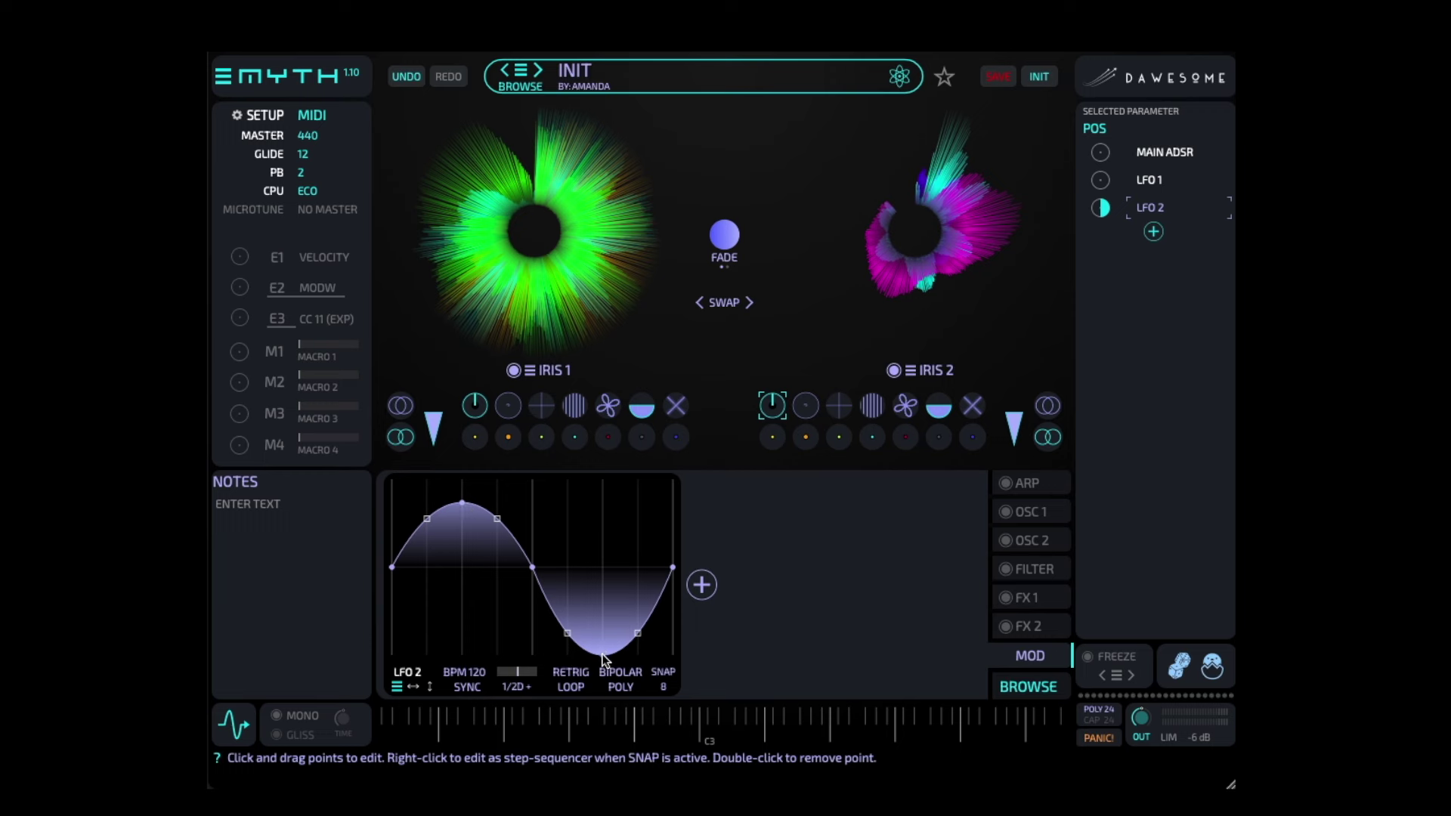
left_click_drag(602, 654, 602, 621)
left_click(620, 672)
left_click(720, 714)
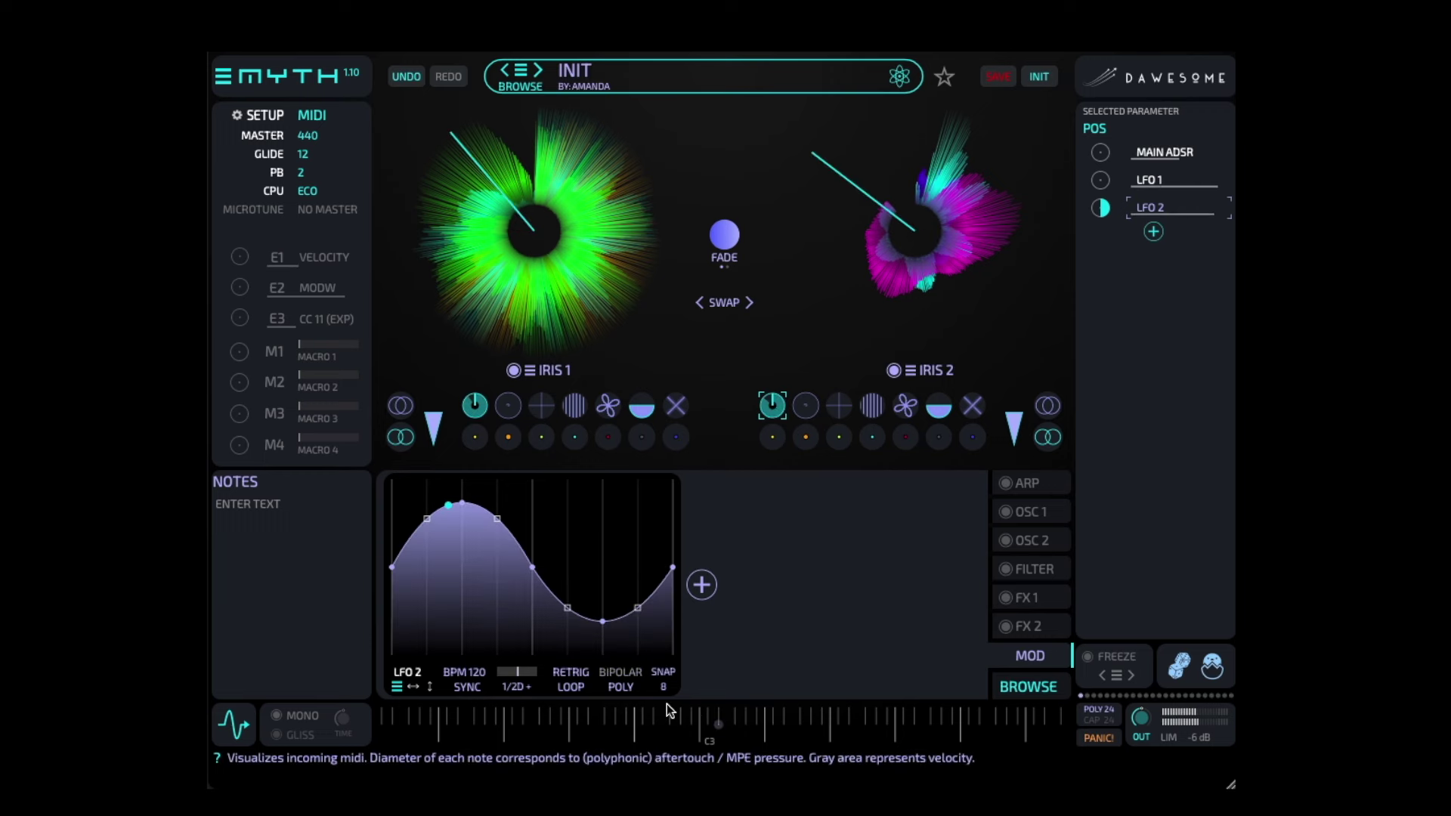
left_click_drag(603, 621, 607, 625)
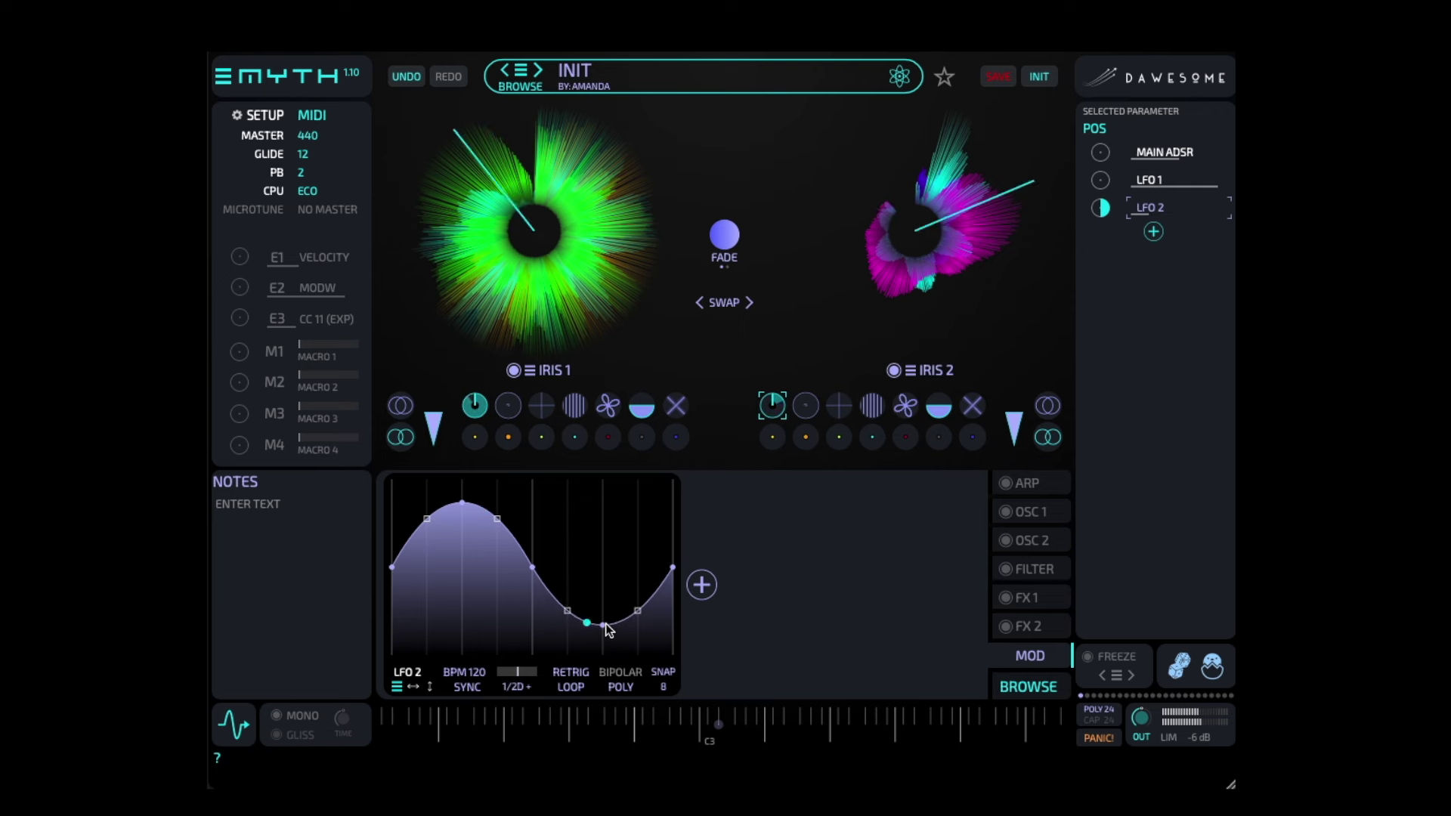
left_click(510, 674)
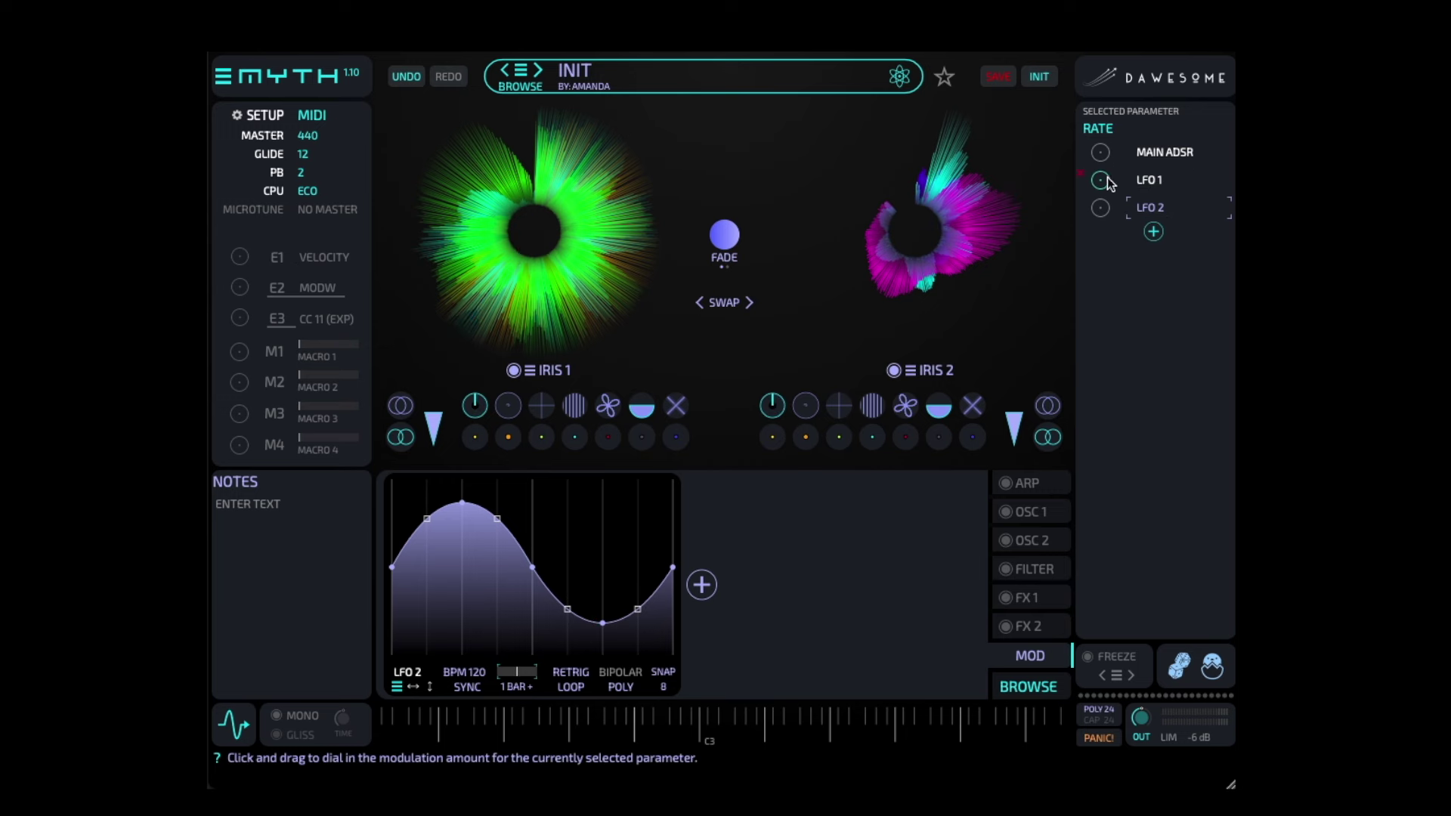
Shape LFO 1 as a sine-like curve with a lowered peak and raised trough, with Bipolar off
left_click(1147, 180)
left_click_drag(466, 483, 463, 505)
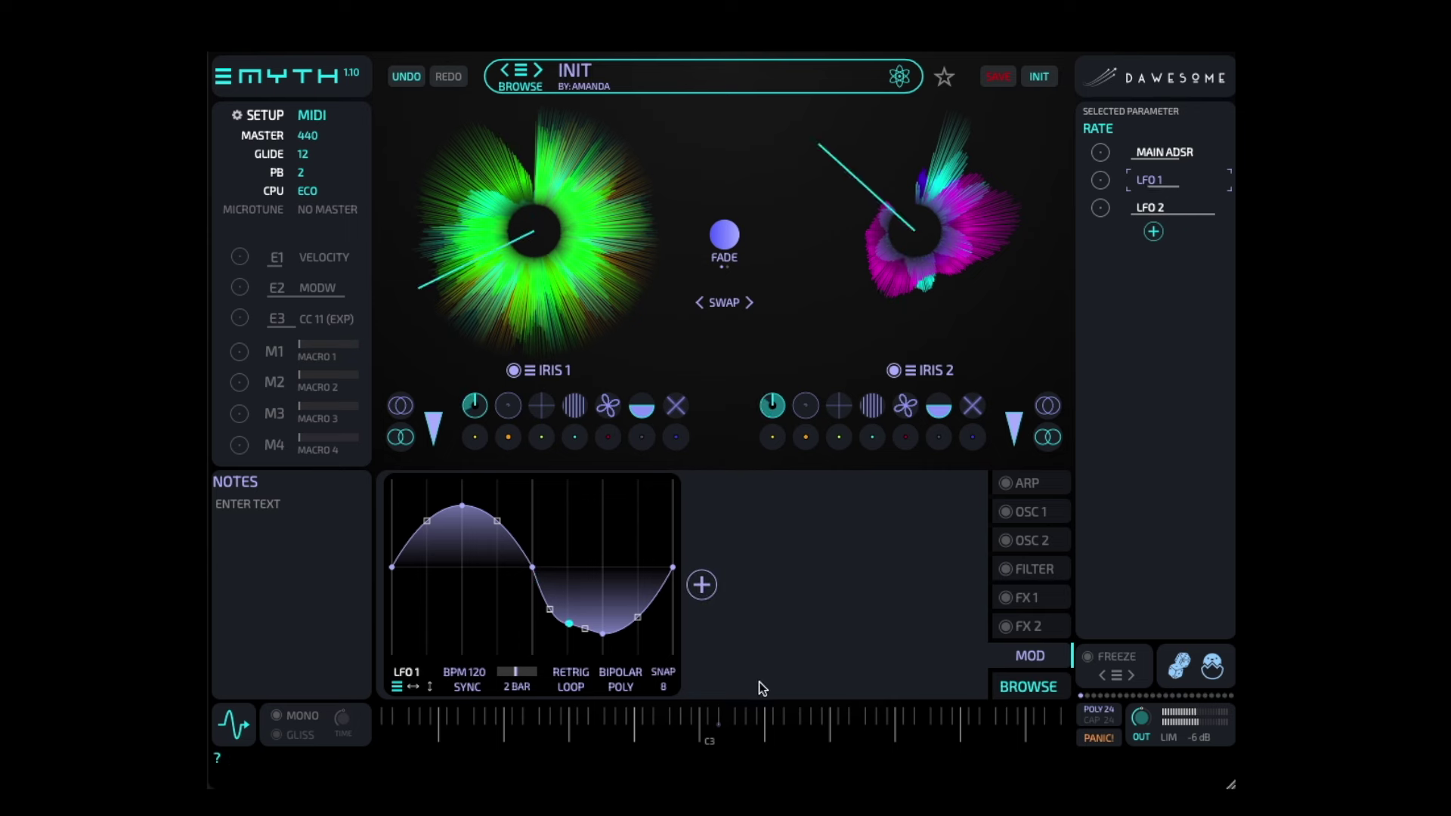
left_click(624, 671)
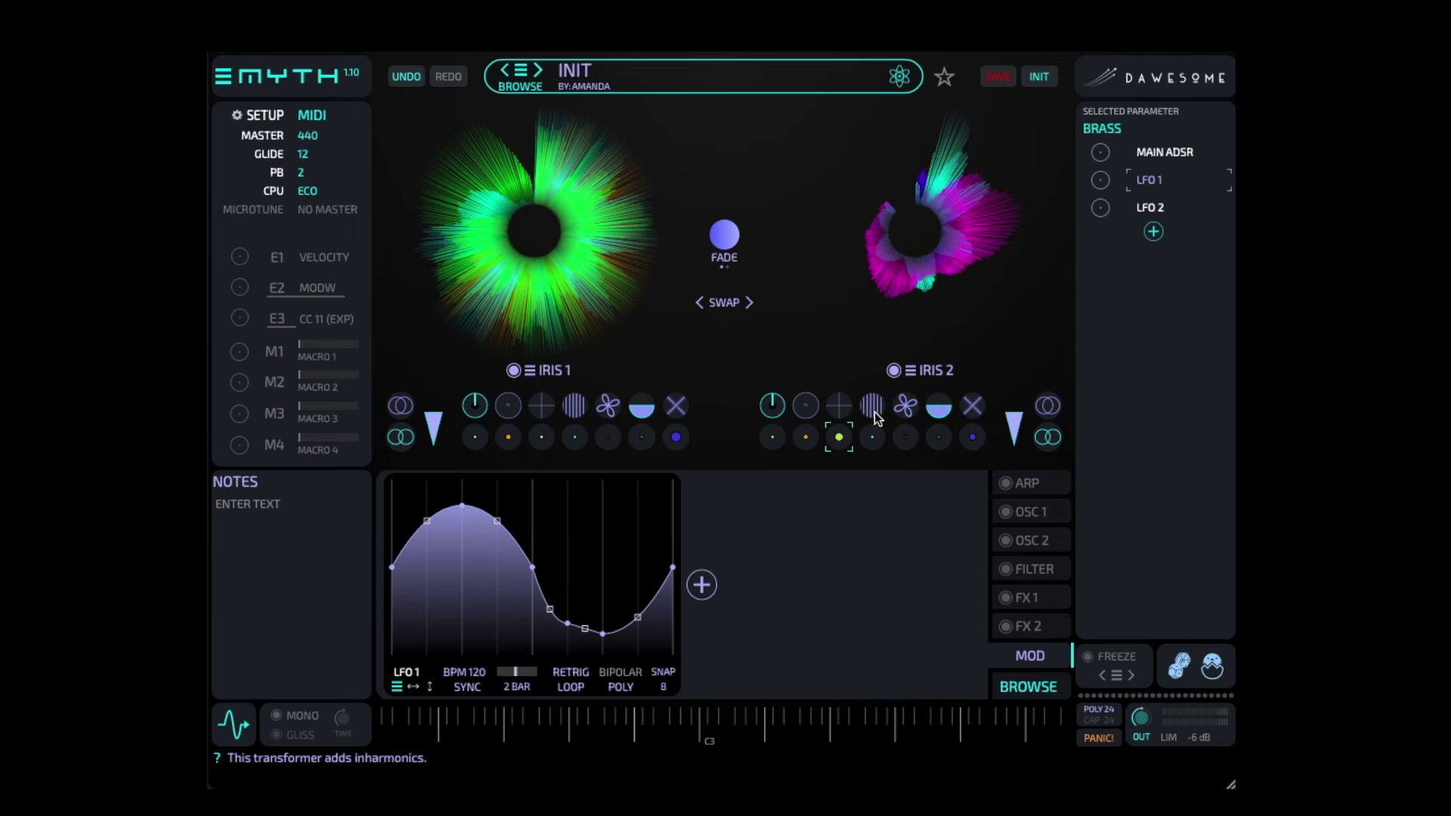
Raise the String and SQ transformers of IRIS 1
left_click(508, 437)
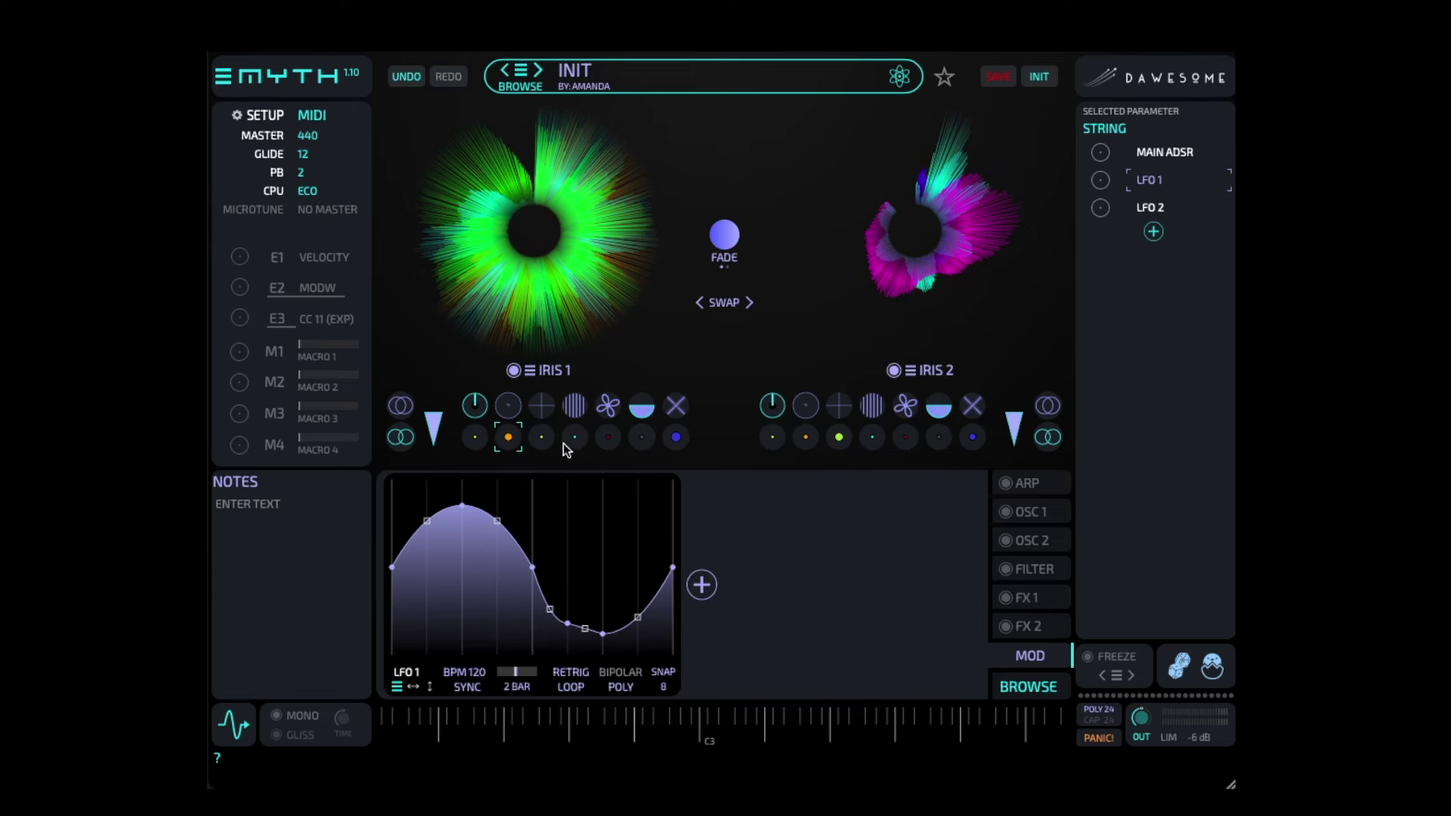
left_click(541, 437)
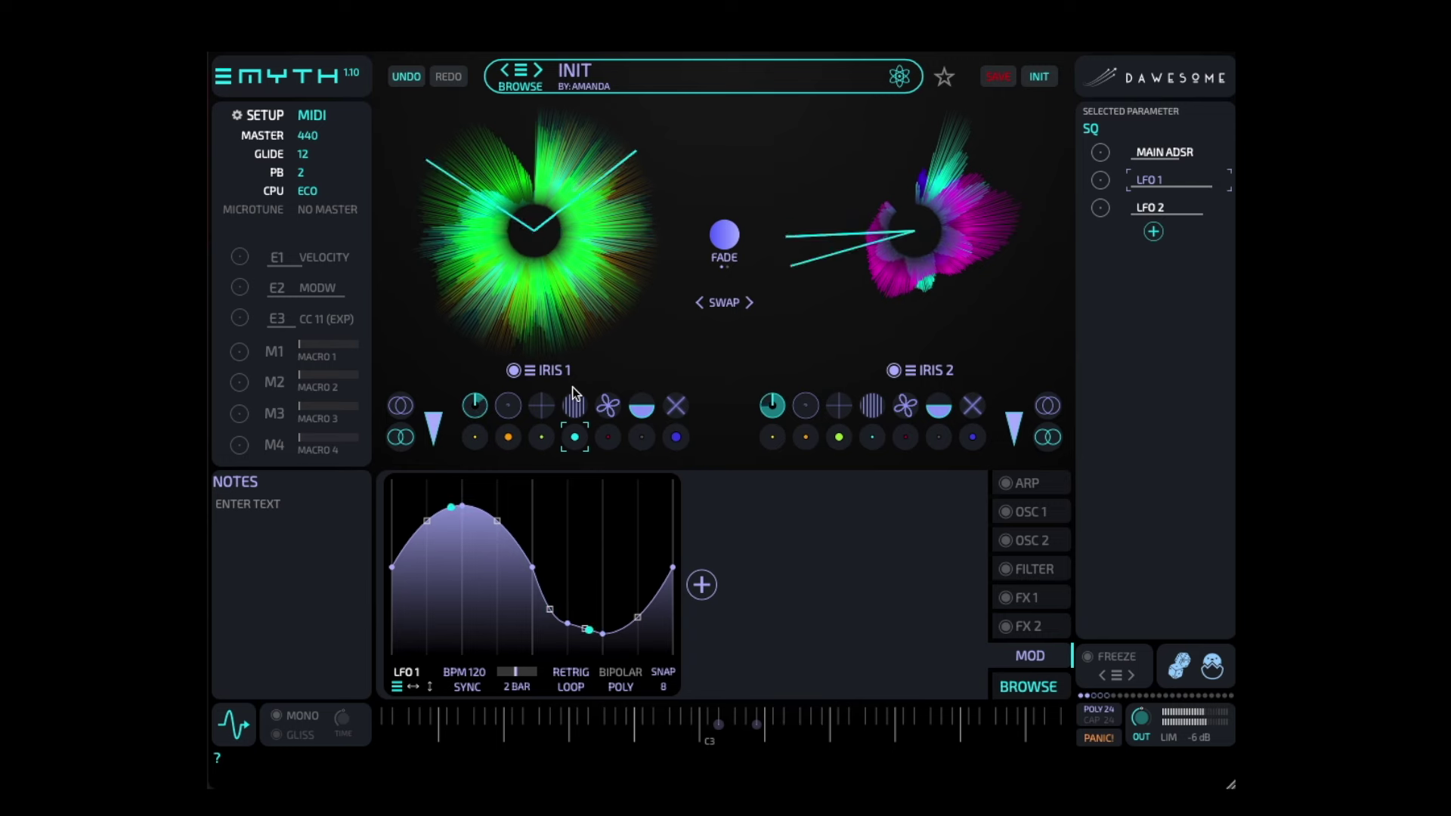
Slow LFO 2 down to a rate of 1.5 BARS +
left_click(1150, 207)
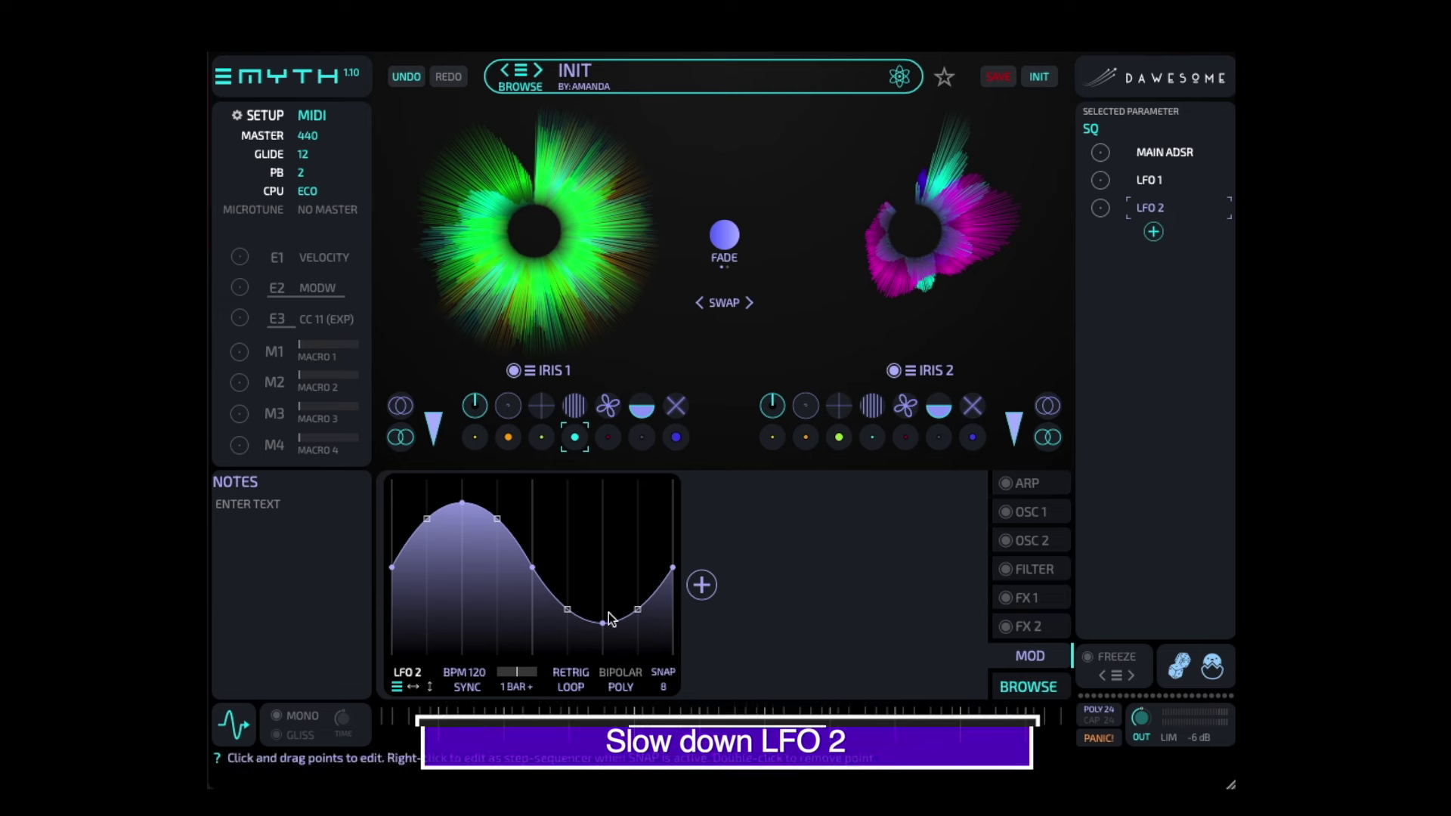
left_click(514, 672)
left_click_drag(514, 673, 516, 672)
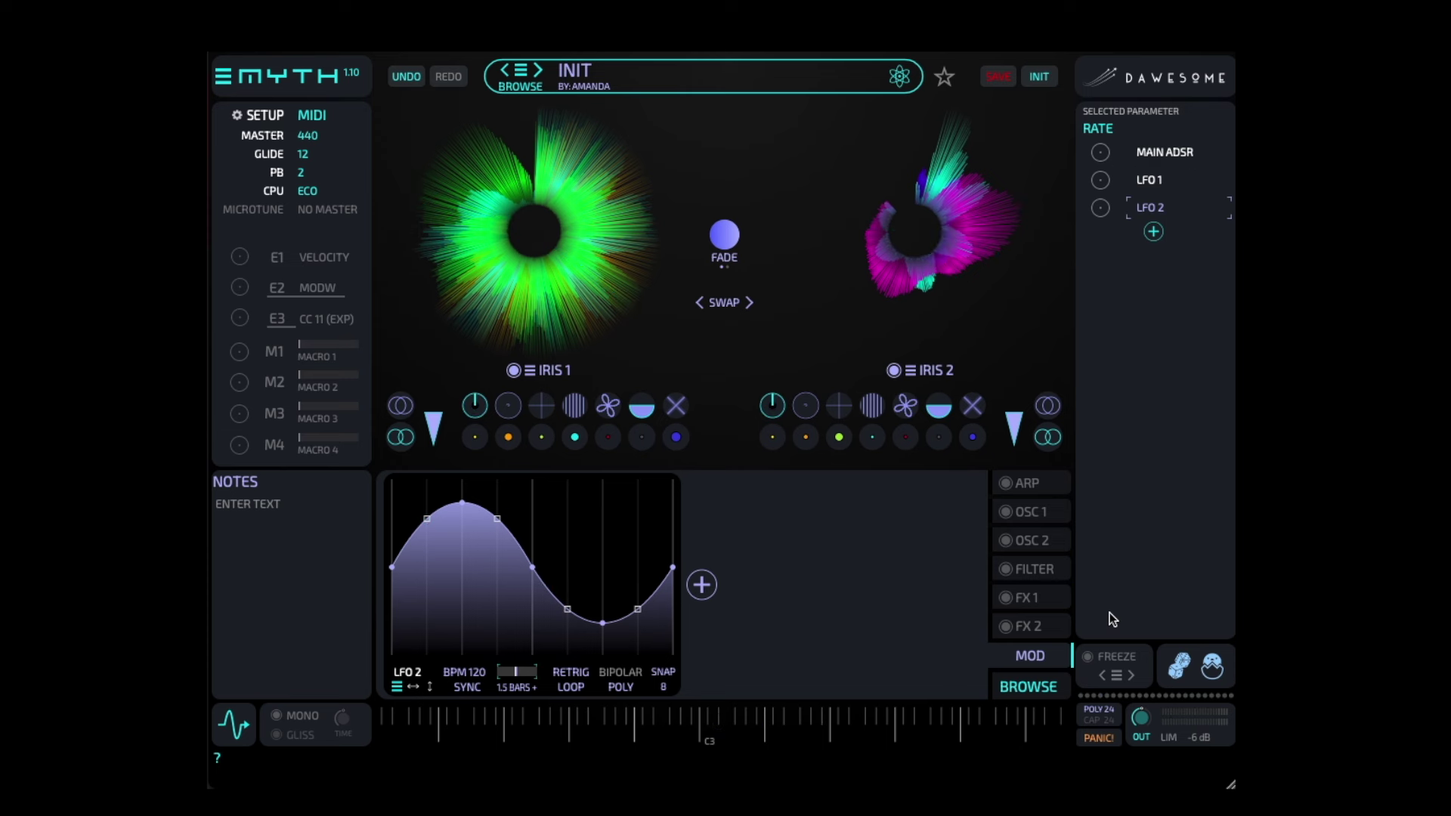
Switch on the OSC 1 chain and add a J-60 Chorus in mode II with its Wet amount slightly raised
left_click(1045, 519)
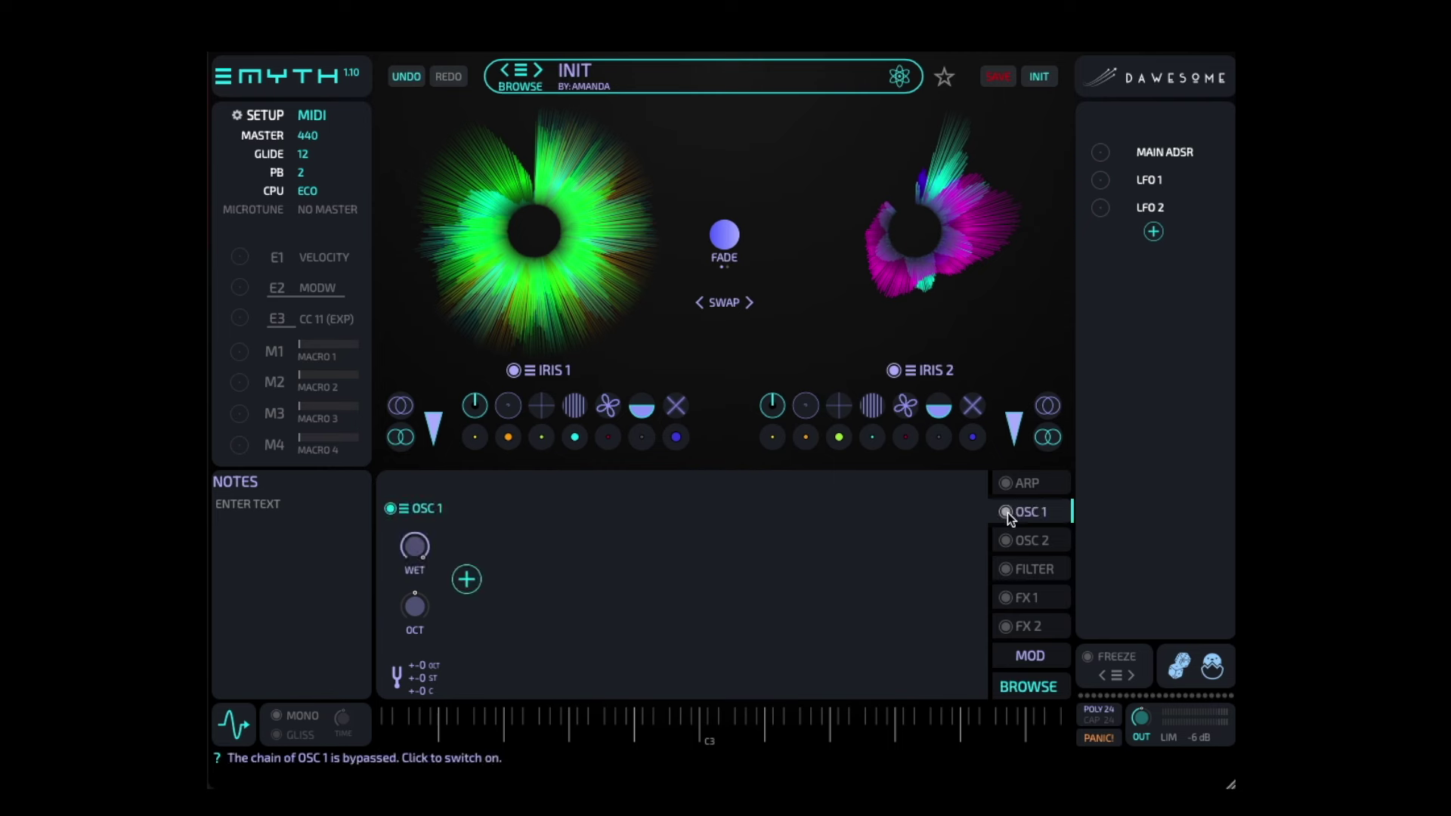
left_click(468, 580)
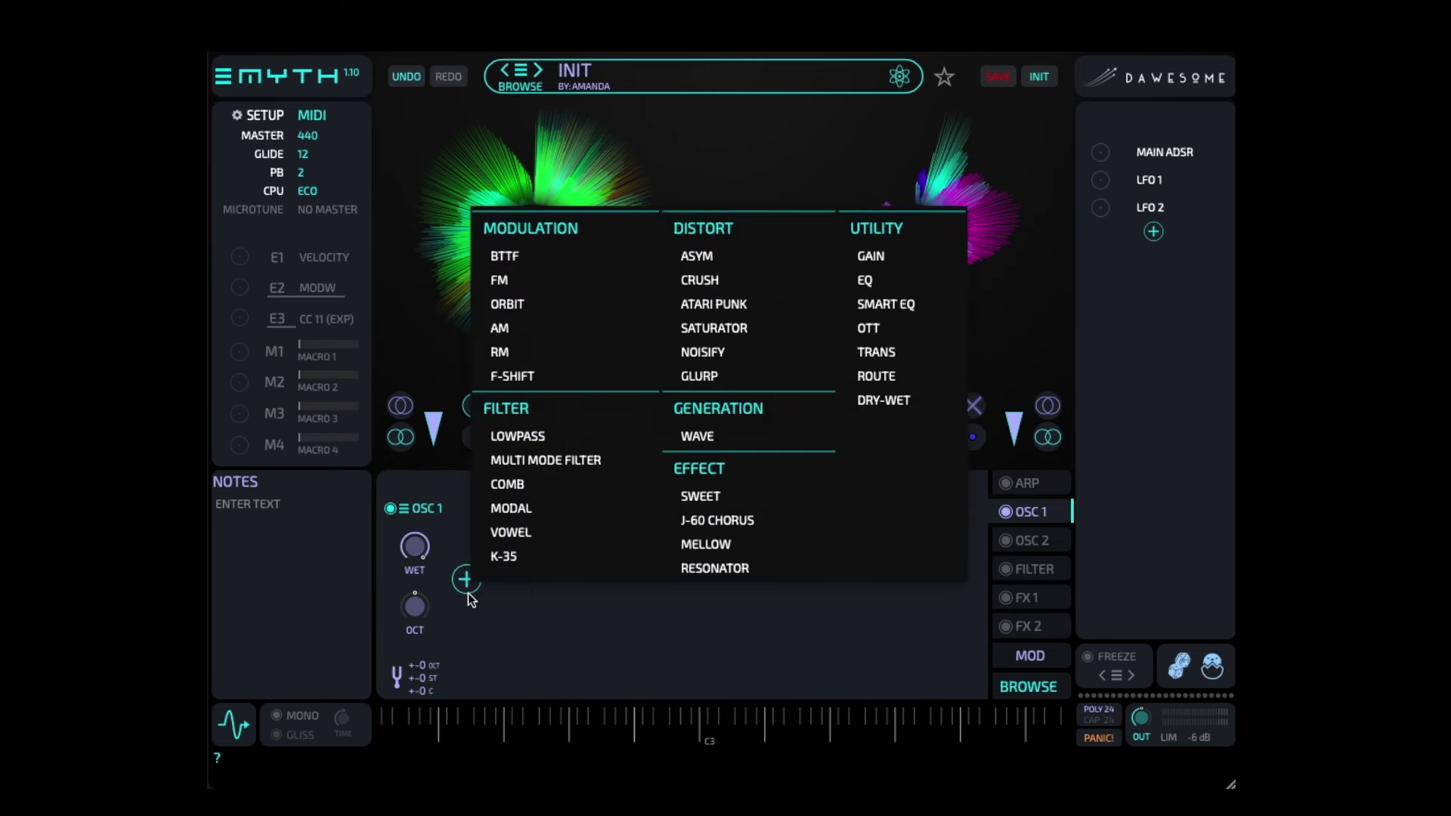
left_click(733, 521)
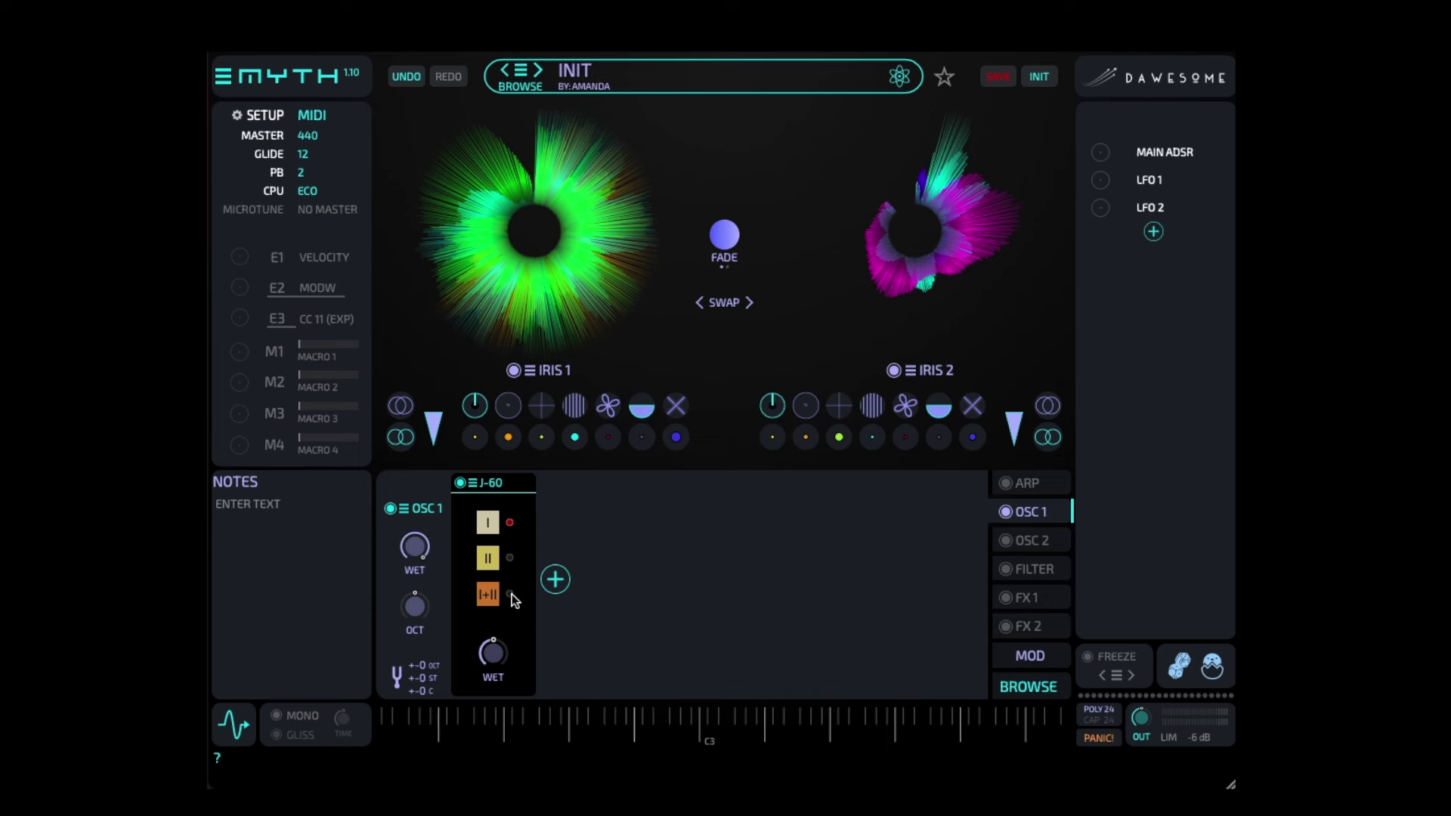
left_click(491, 559)
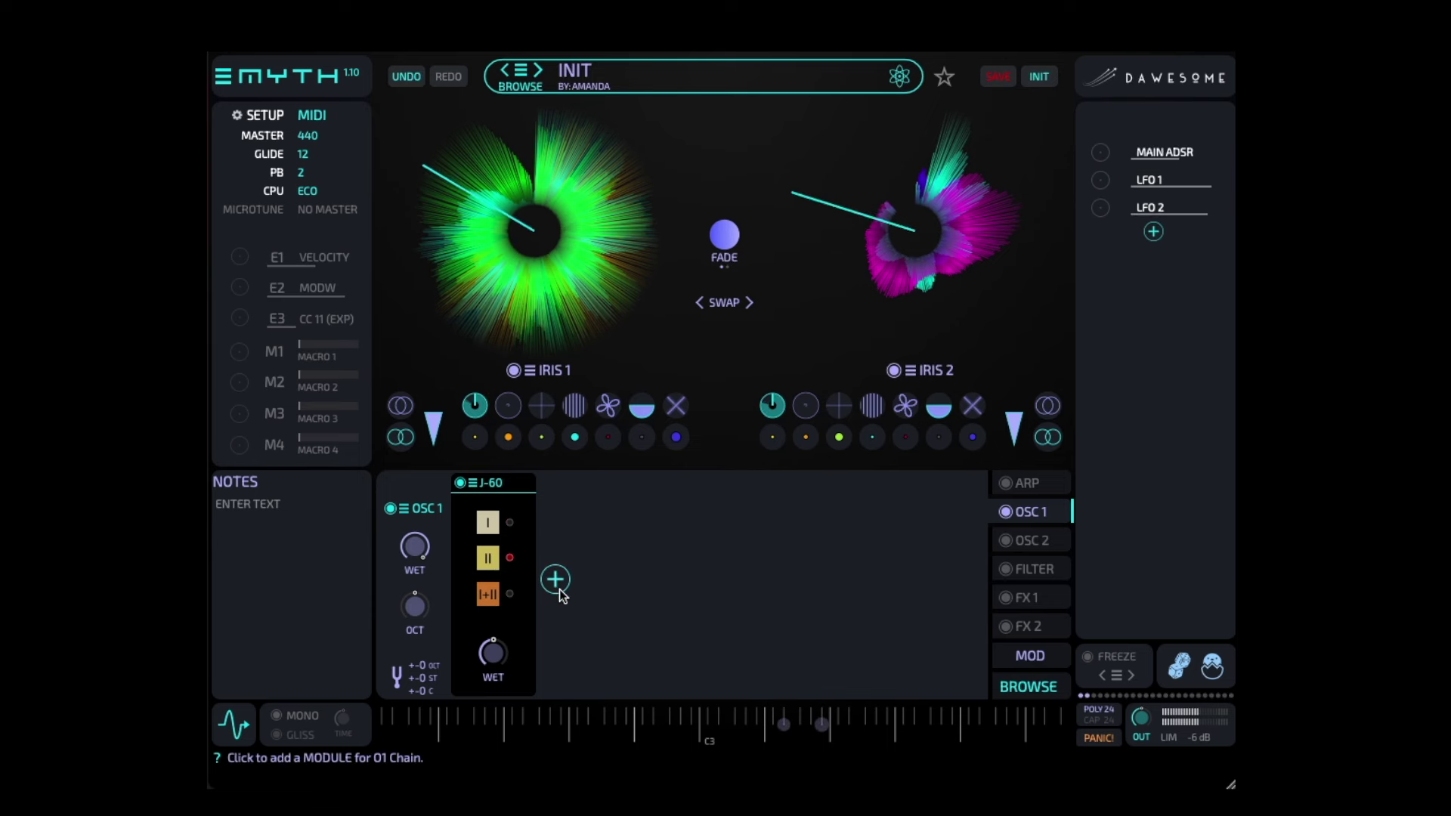
left_click(497, 640)
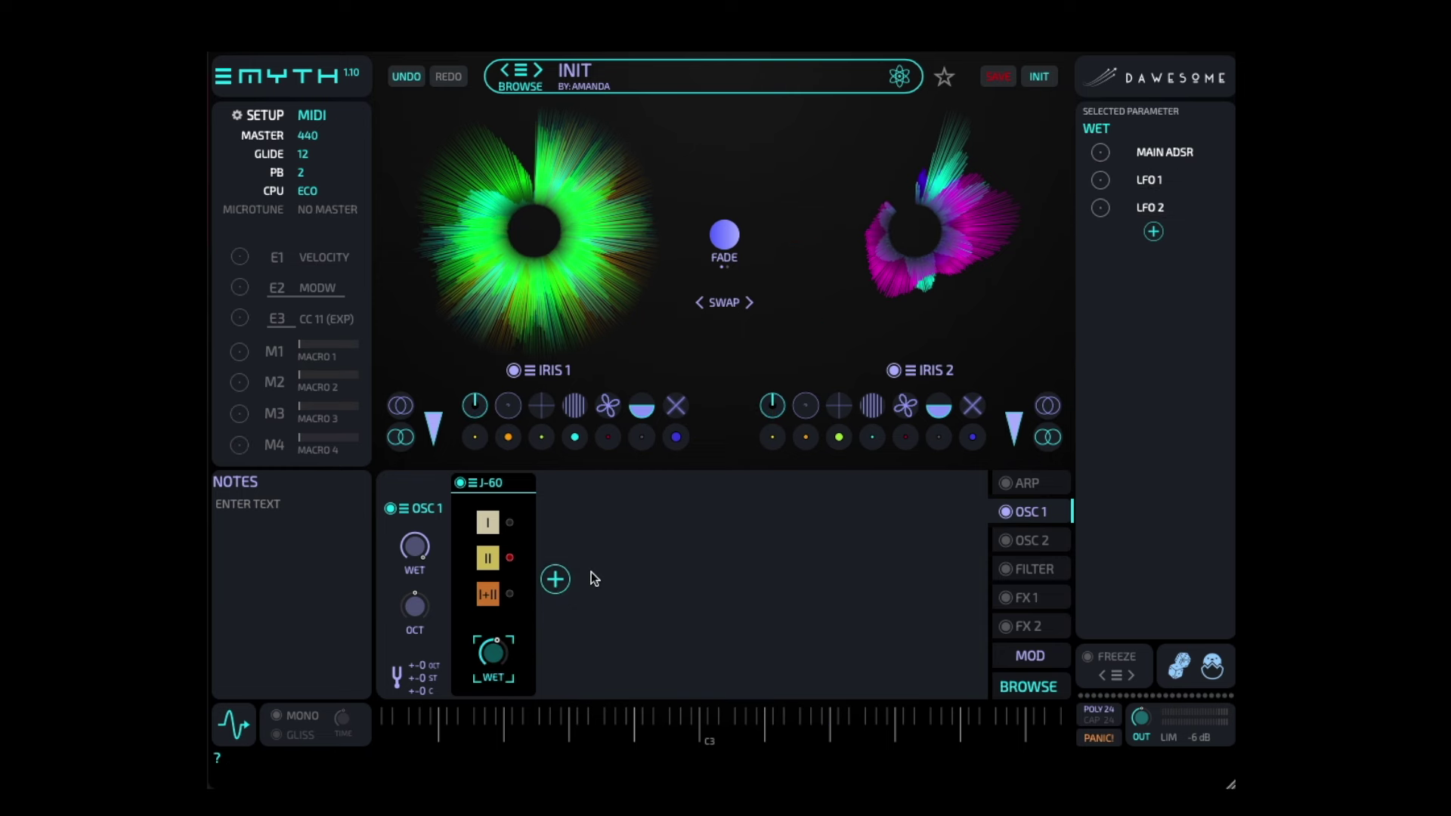
Add a Comb filter after the J-60 in the OSC 1 chain and raise its Harm, FB and Damp slightly
left_click(556, 579)
left_click(586, 489)
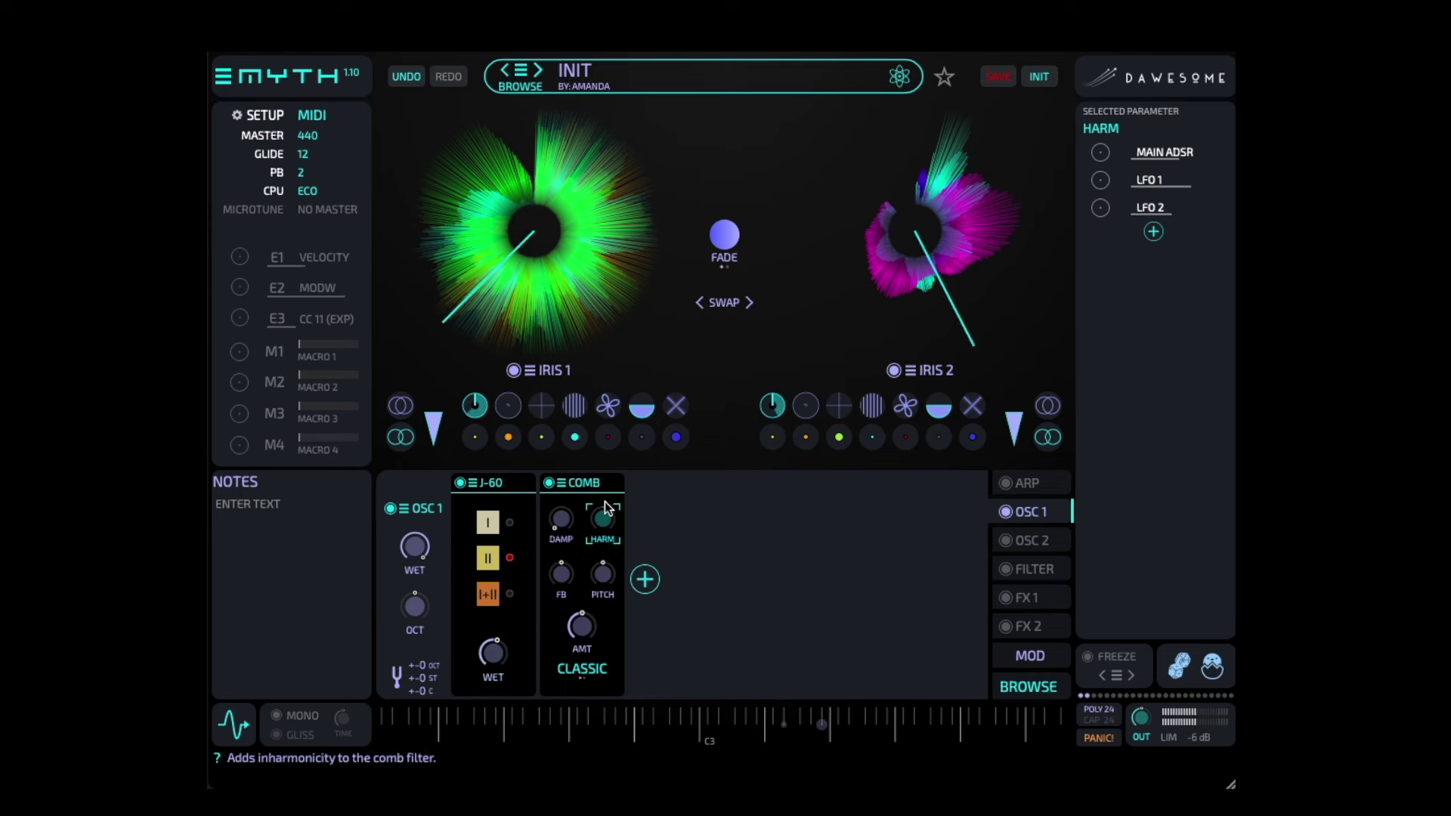
left_click(562, 576)
left_click_drag(569, 560, 576, 527)
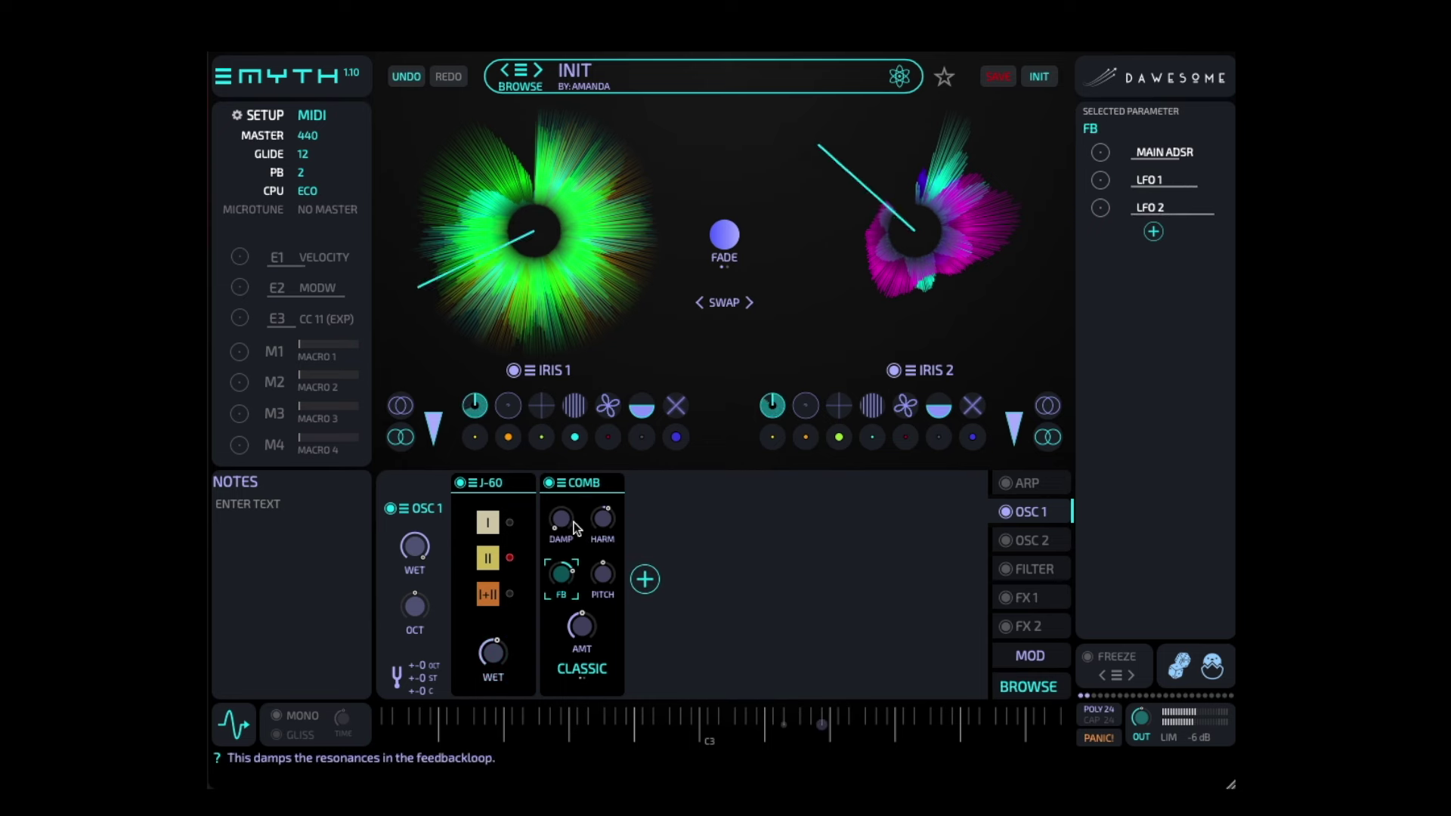
left_click(576, 436)
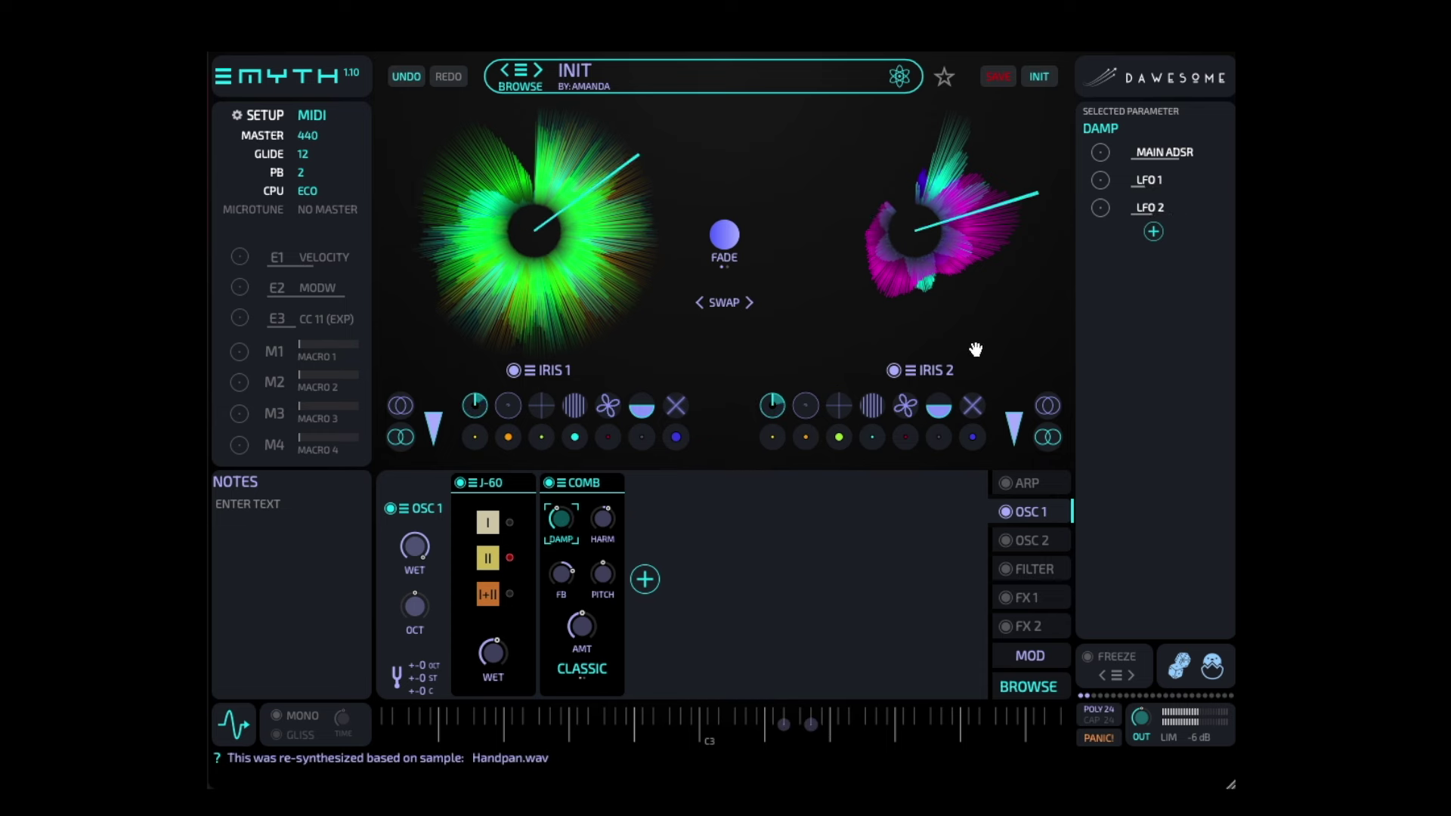
Switch on the OSC 2 chain and add an RM module with its Amt and Flux slightly raised
left_click(999, 544)
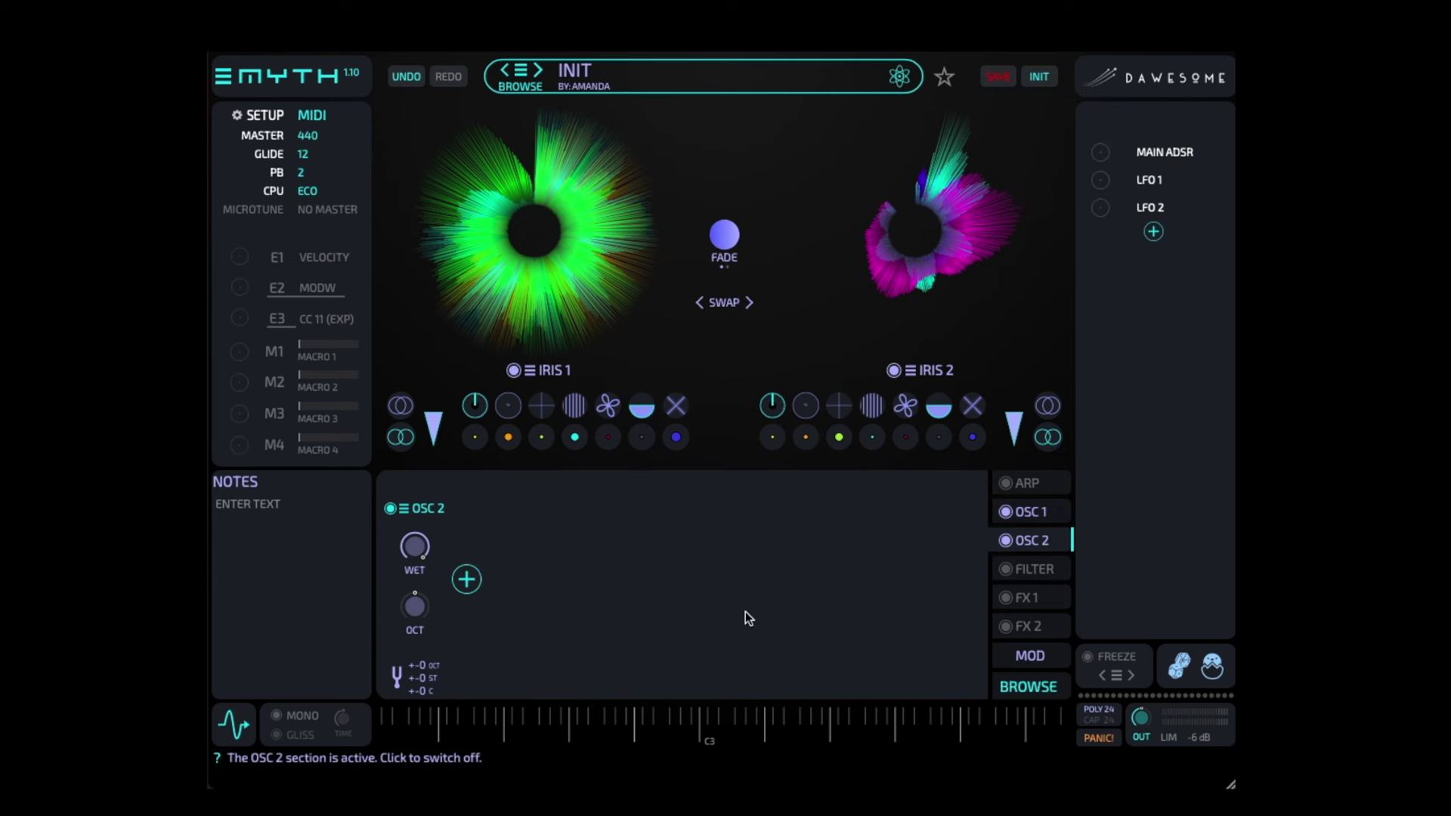
left_click(466, 581)
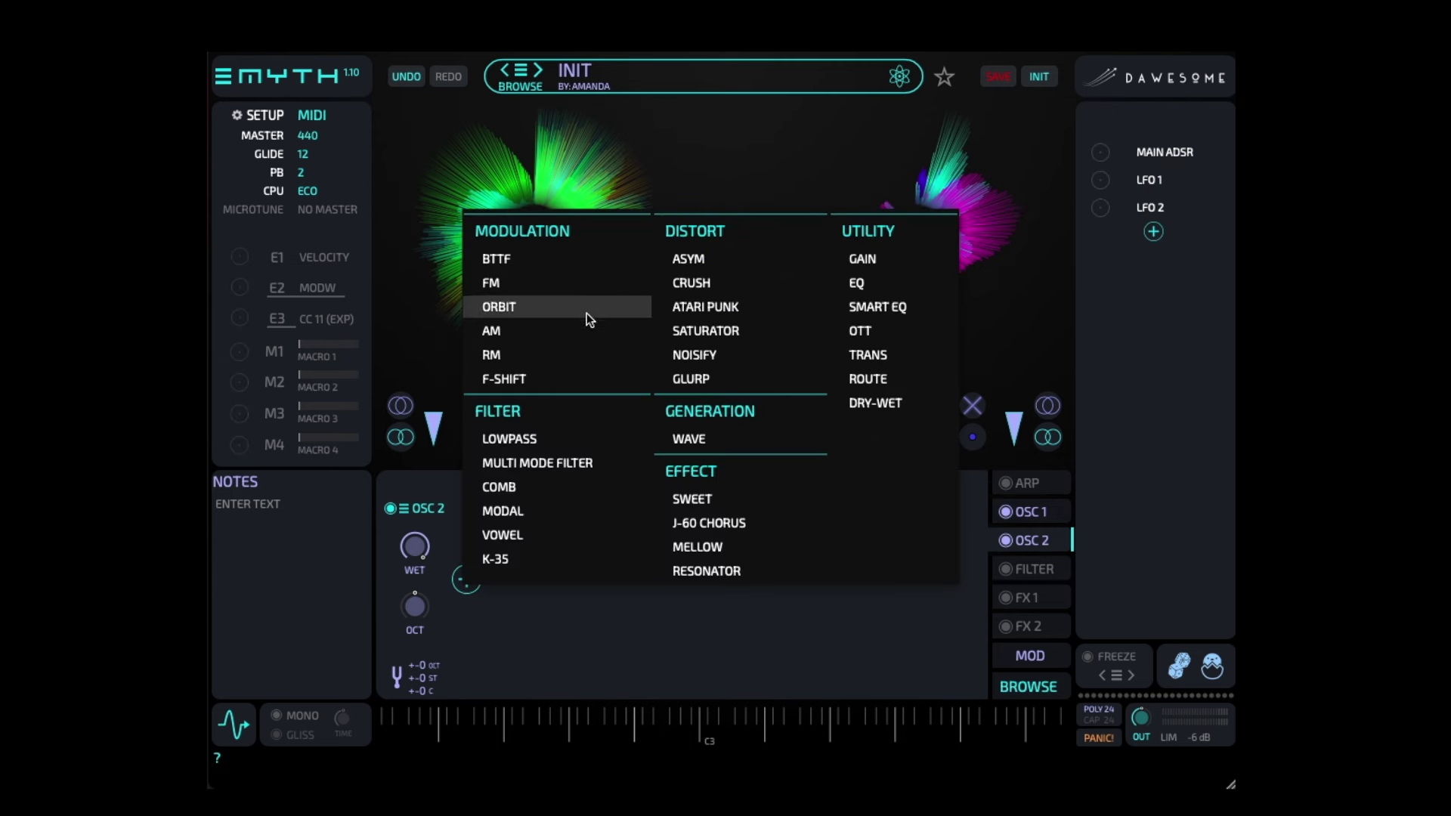
left_click(570, 353)
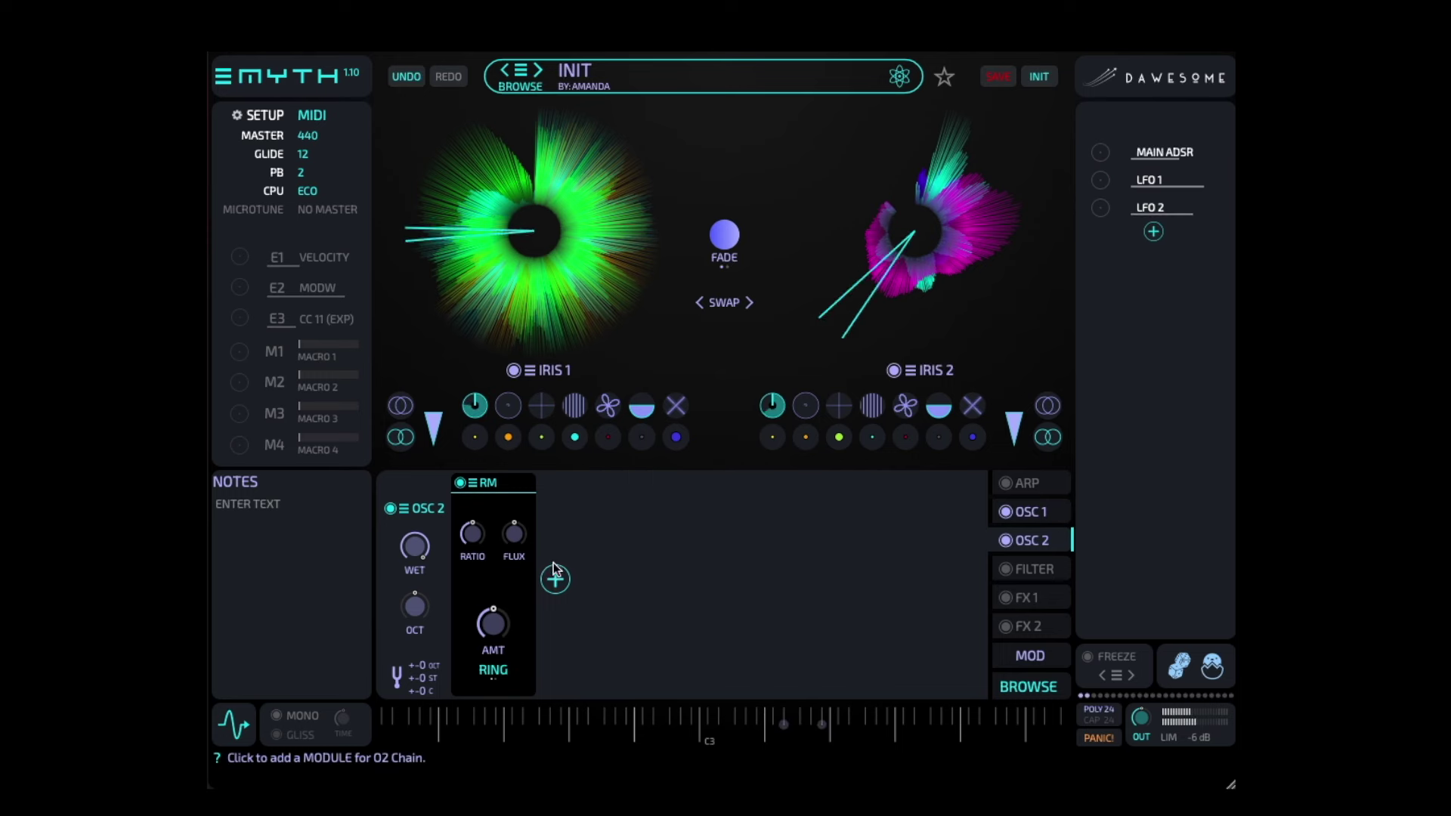
left_click(488, 618)
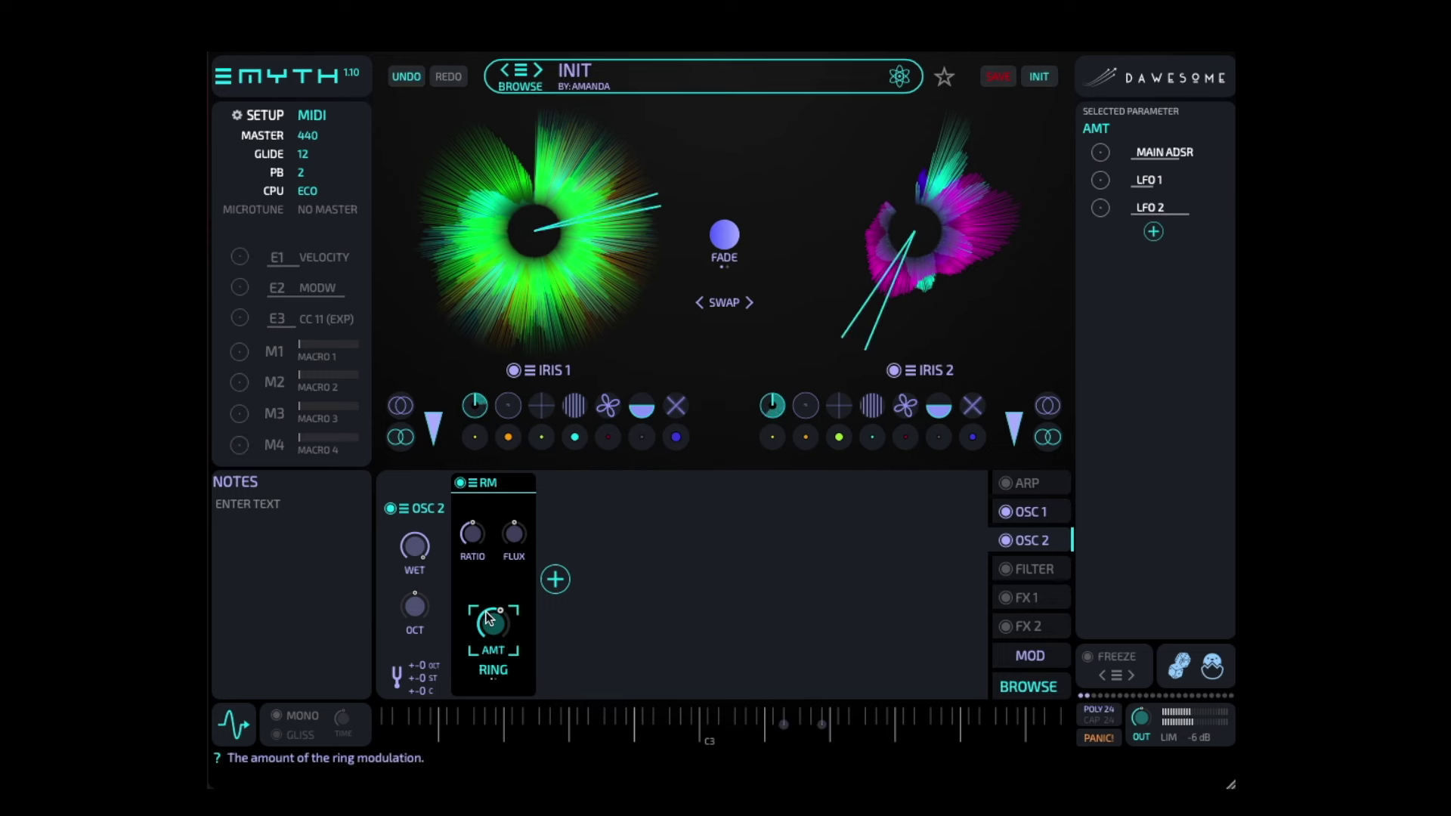
left_click(514, 534)
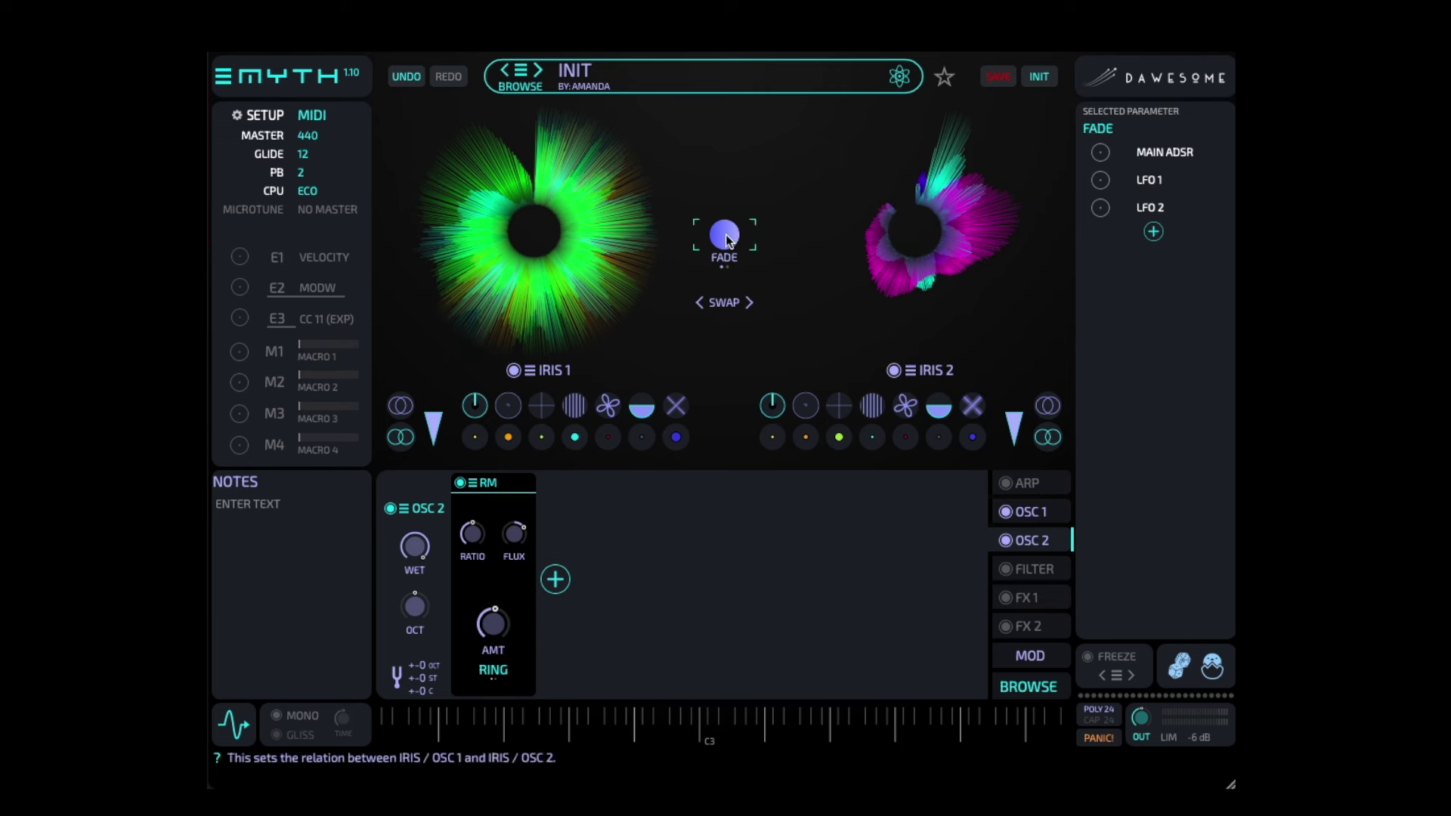
Fade the mix toward IRIS 2 and back to IRIS 1 to compare the two sources
left_click_drag(726, 241, 840, 251)
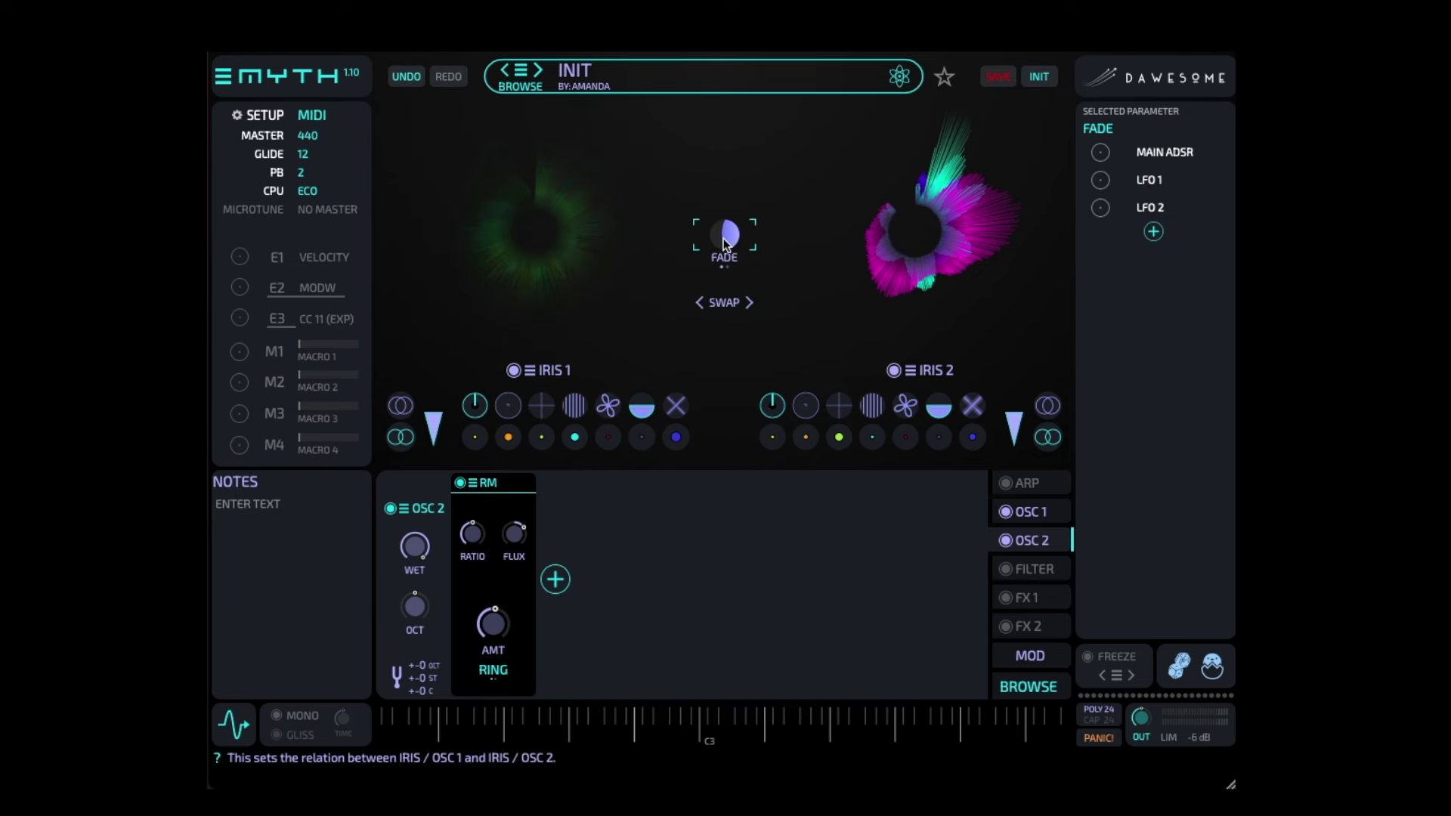
left_click_drag(724, 243, 423, 323)
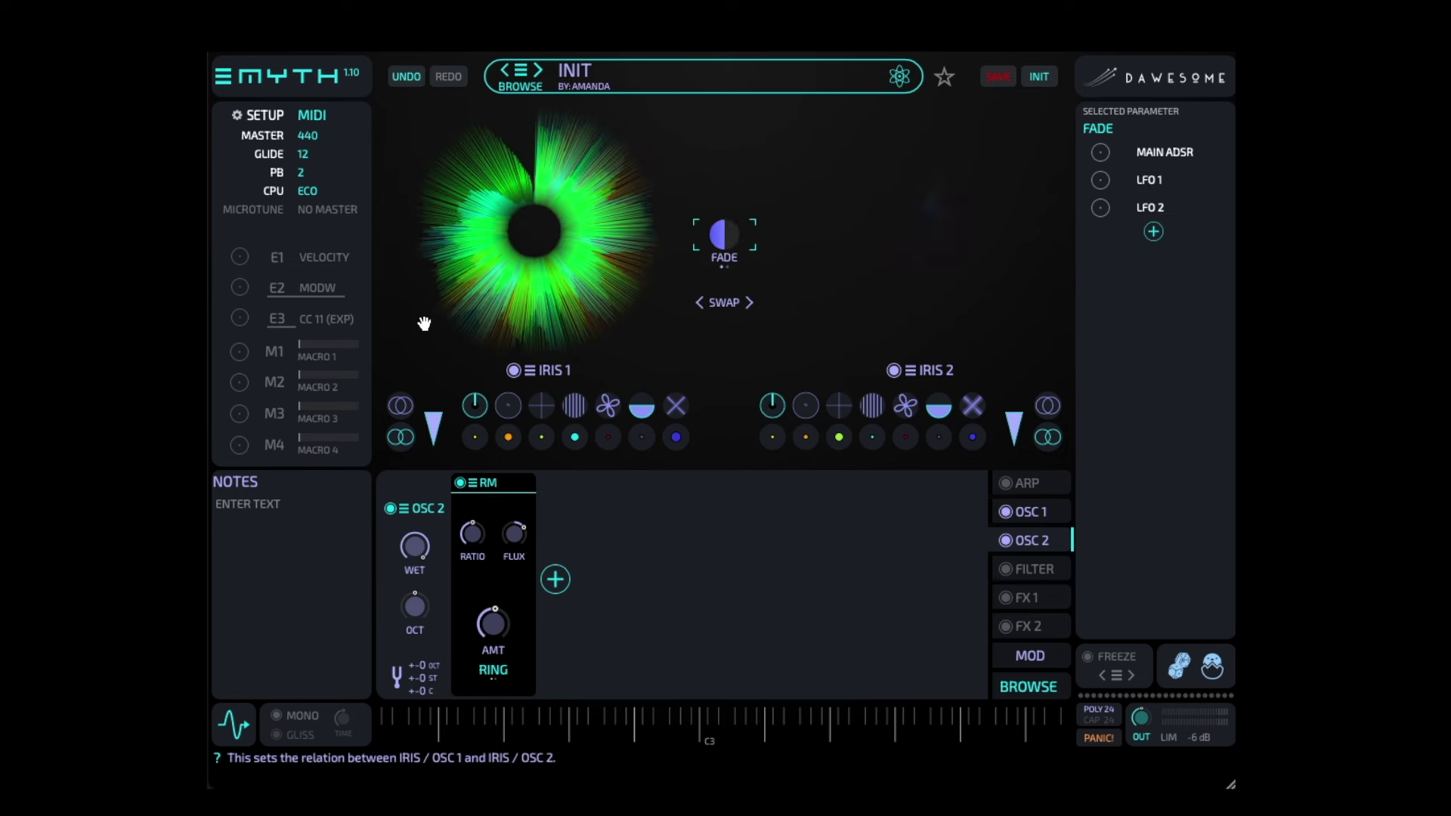
Assign the MODW modulation source to the FADE between the two irises at about half depth
left_click_drag(240, 287, 239, 257)
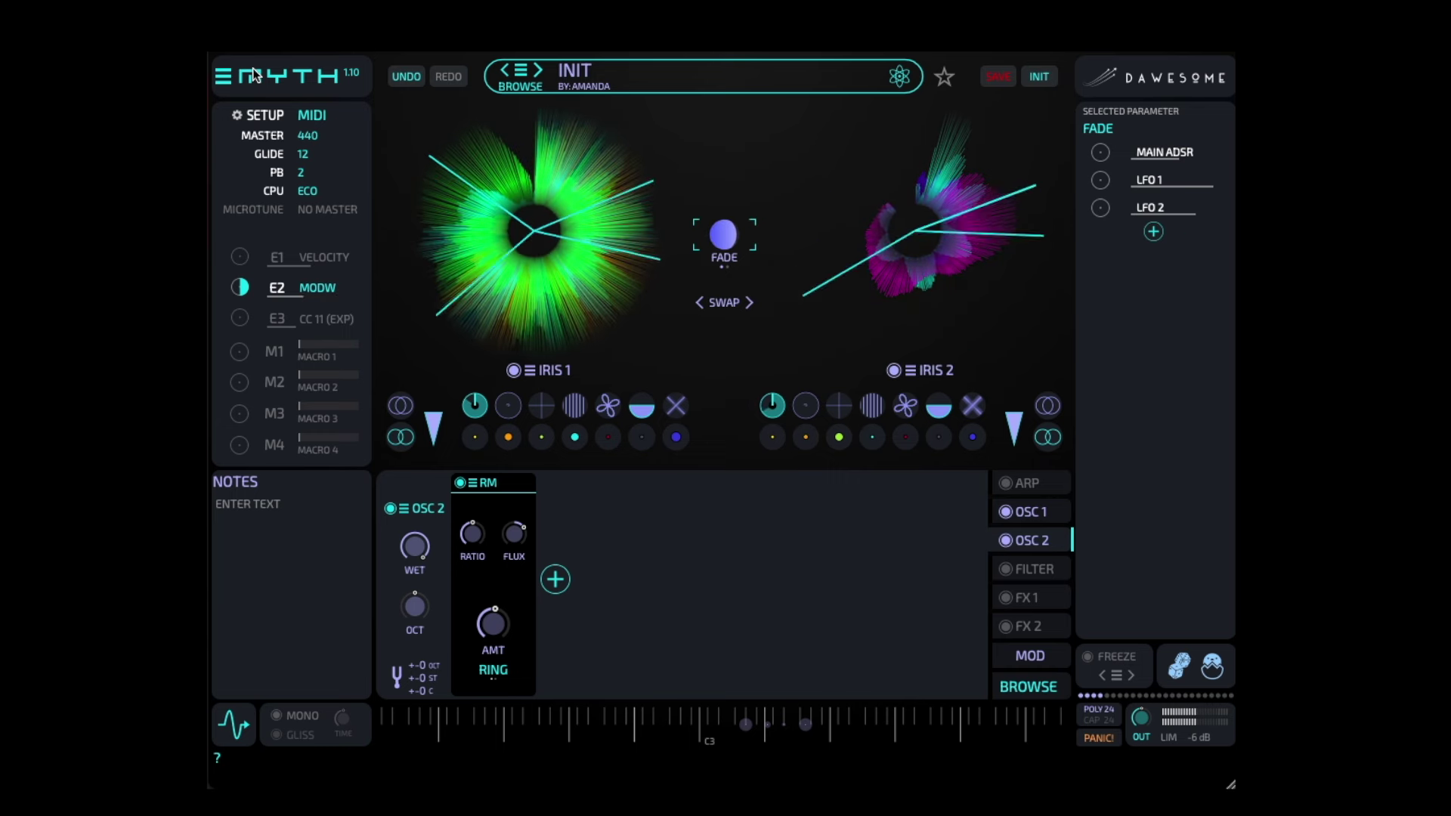
key("Escape")
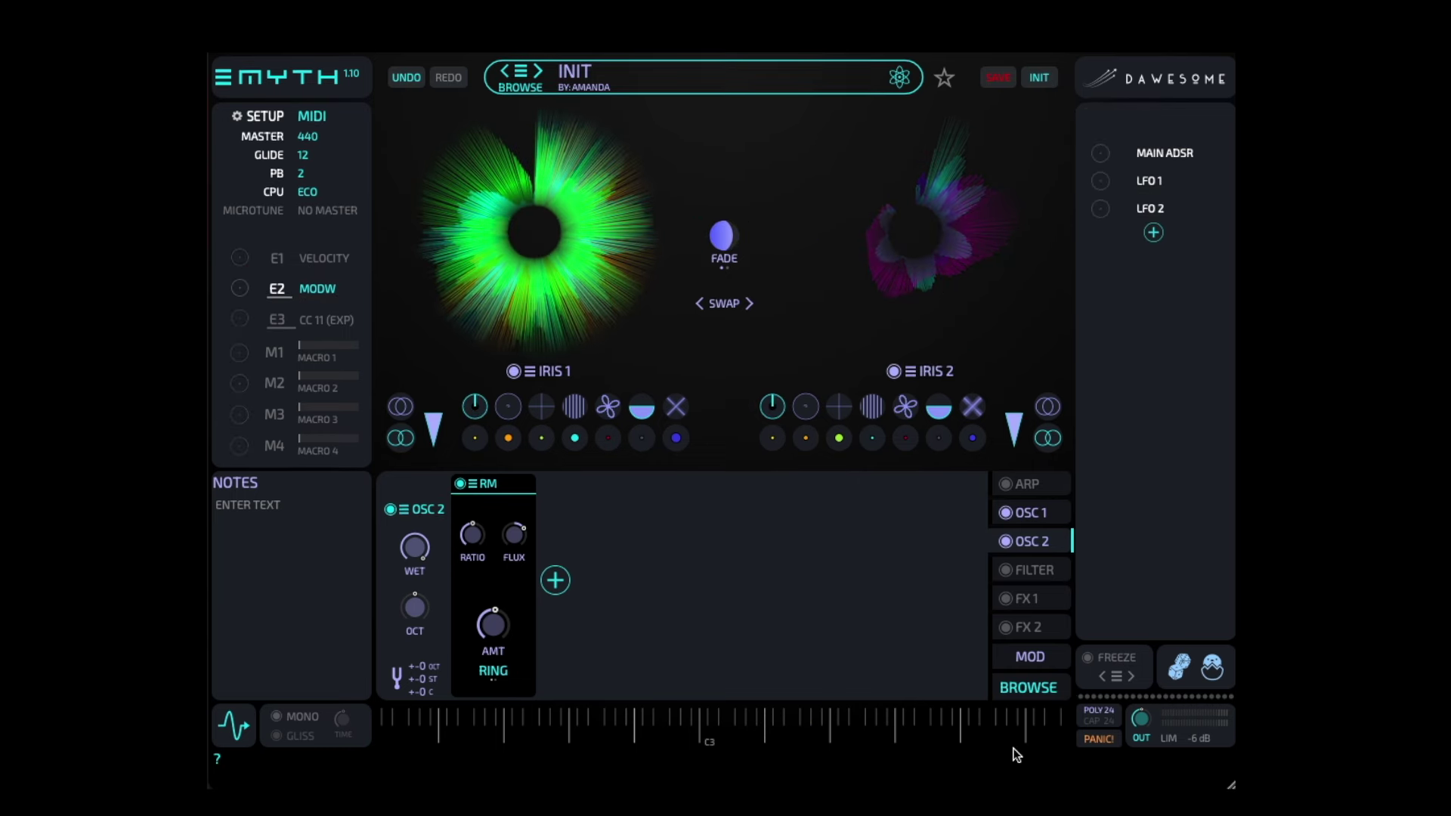
Switch on the Filter section and add a K-35 filter module to it
left_click(1006, 571)
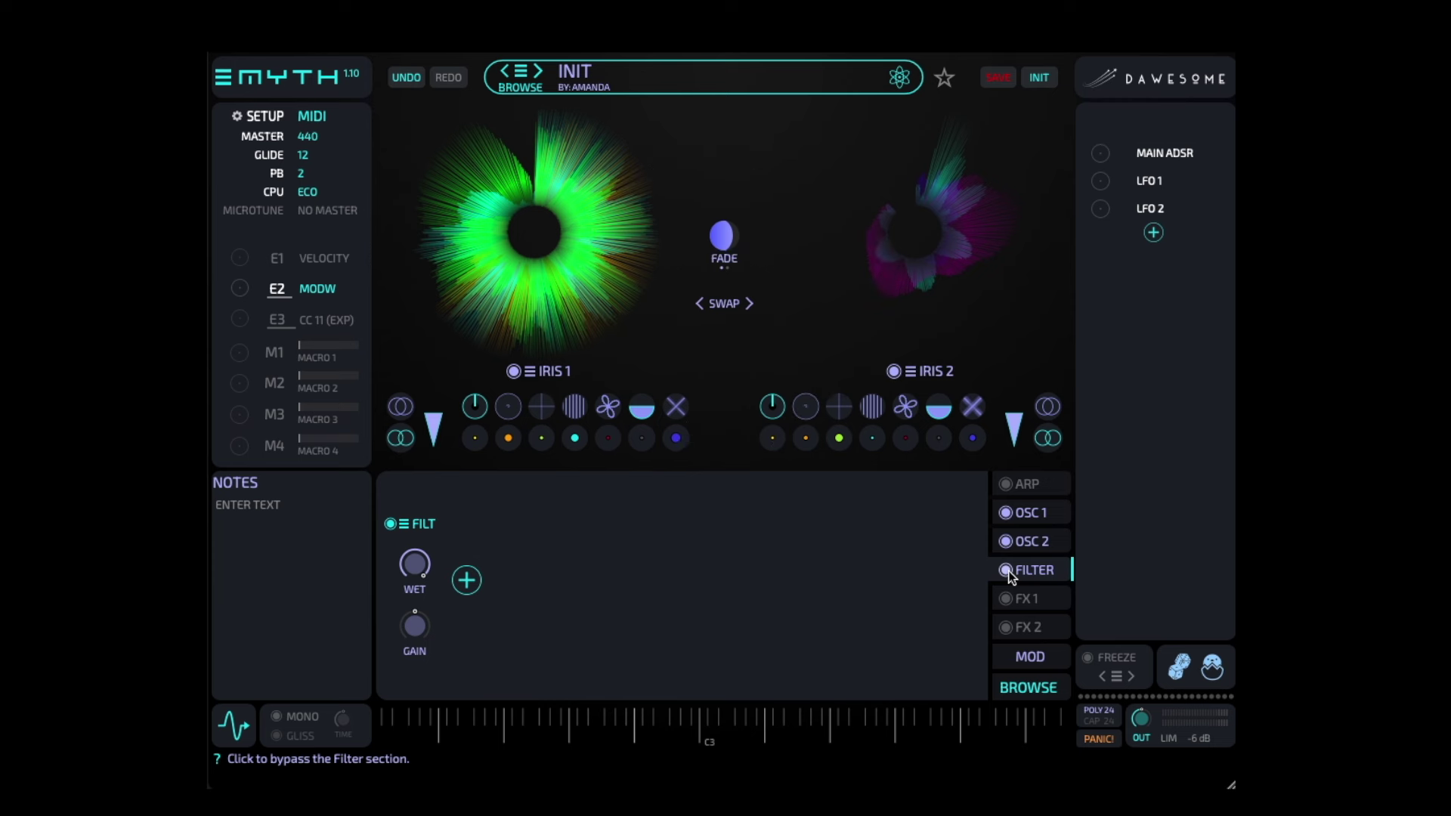
left_click(1031, 518)
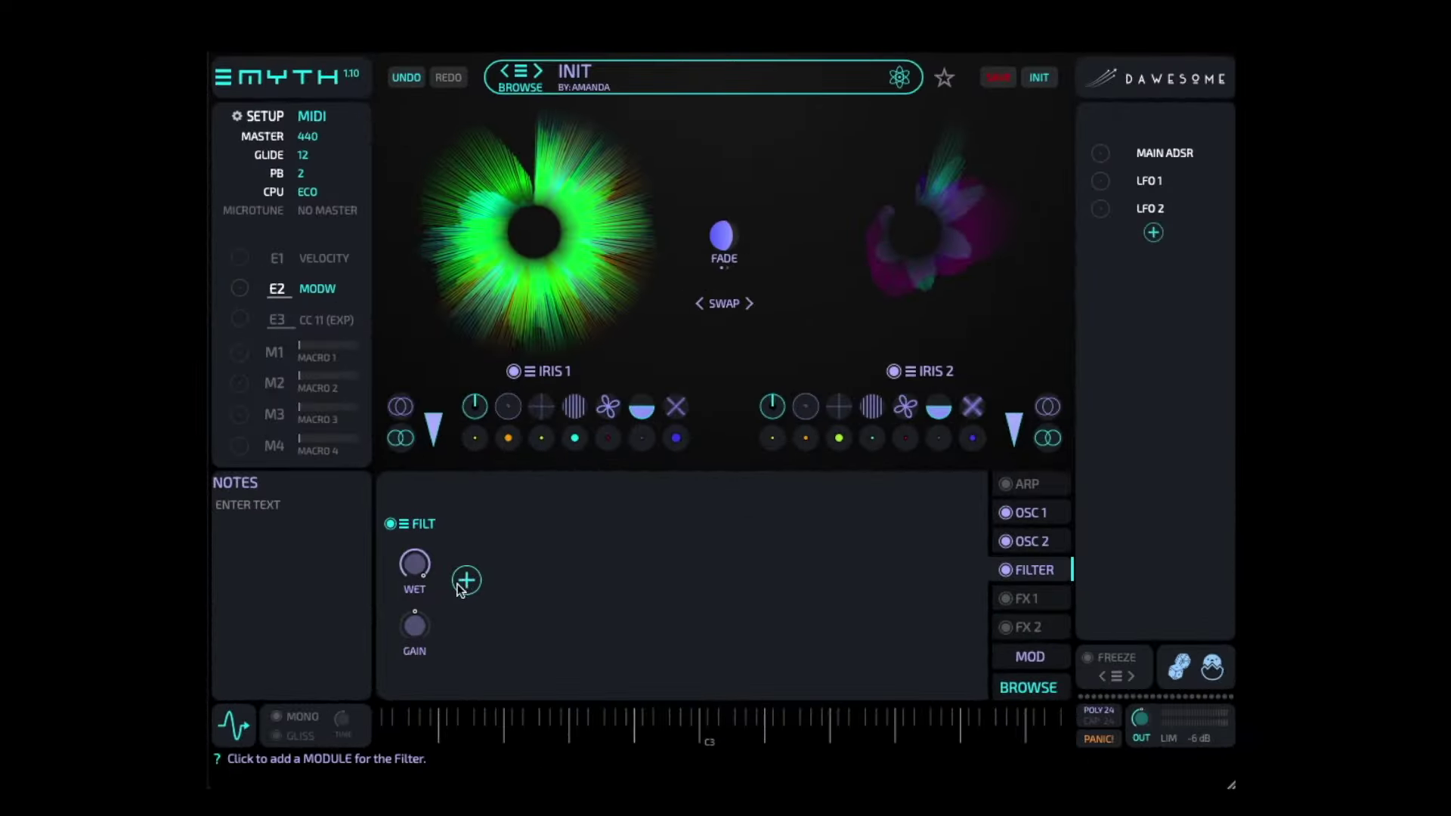
left_click(466, 581)
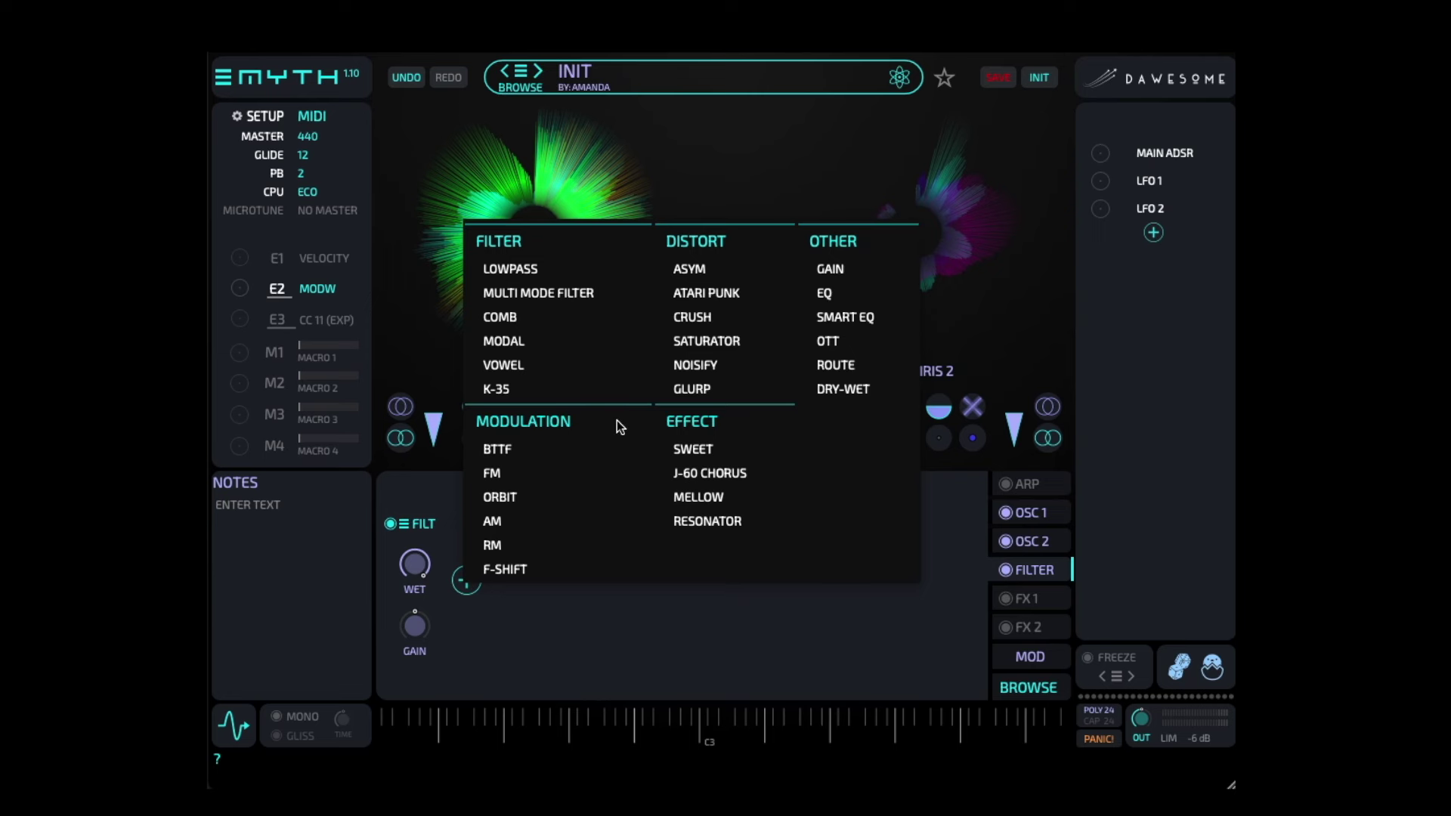
left_click(574, 390)
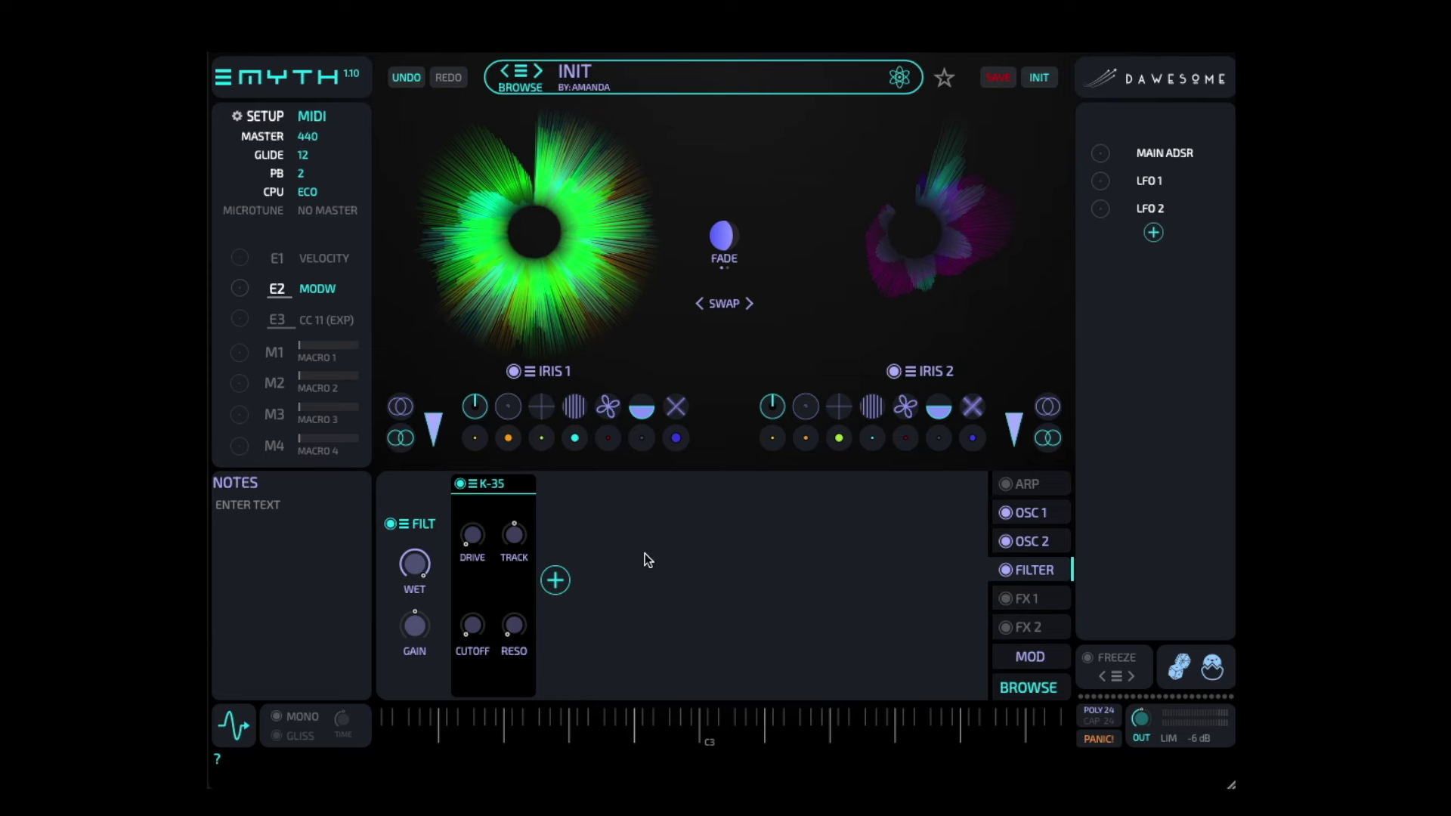
Raise the K-35's Reso, Cutoff and Drive, and modulate its Cutoff with E3 (CC 11) at about a quarter depth
left_click(514, 624)
left_click_drag(471, 625, 468, 529)
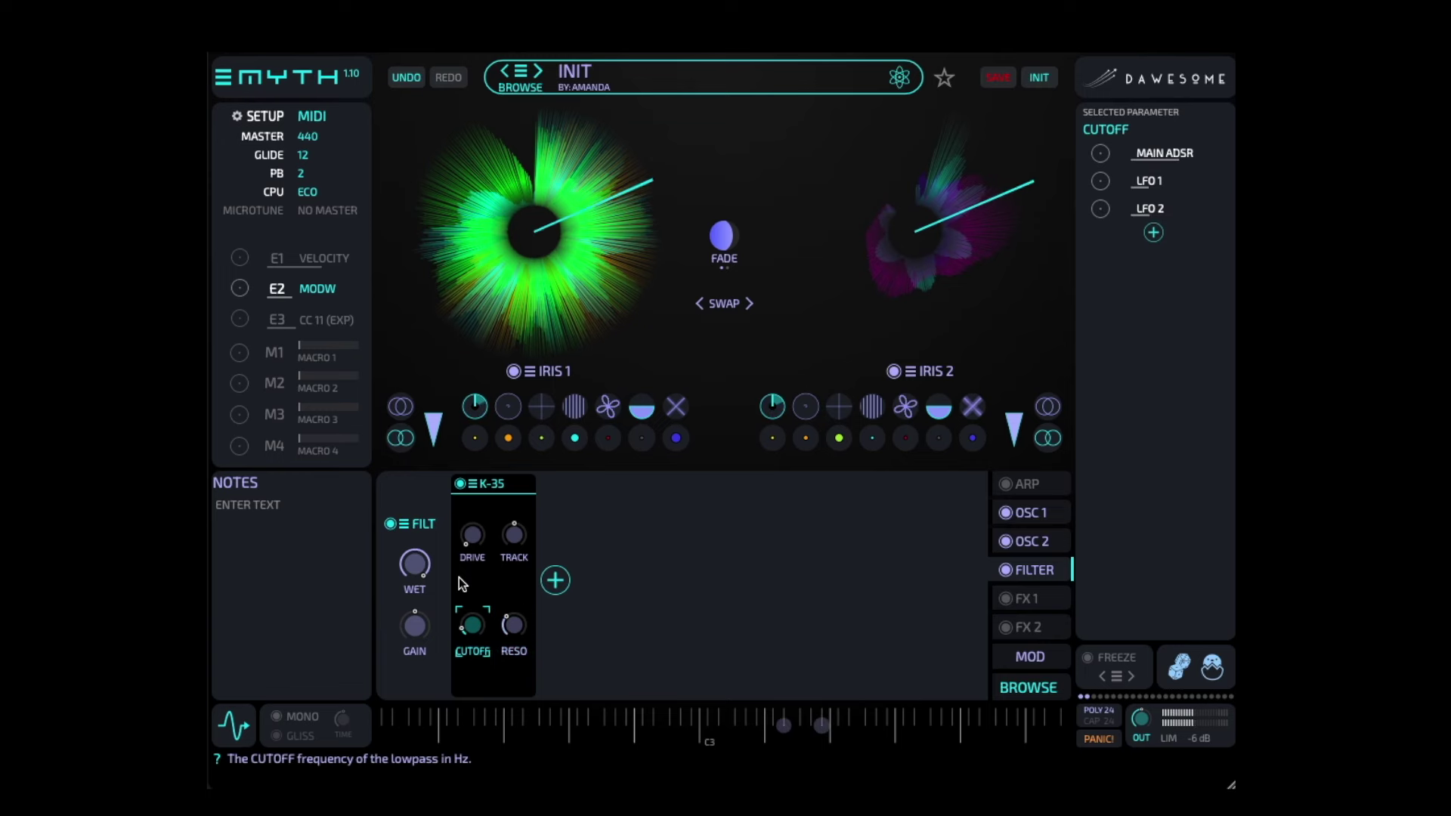
left_click(471, 532)
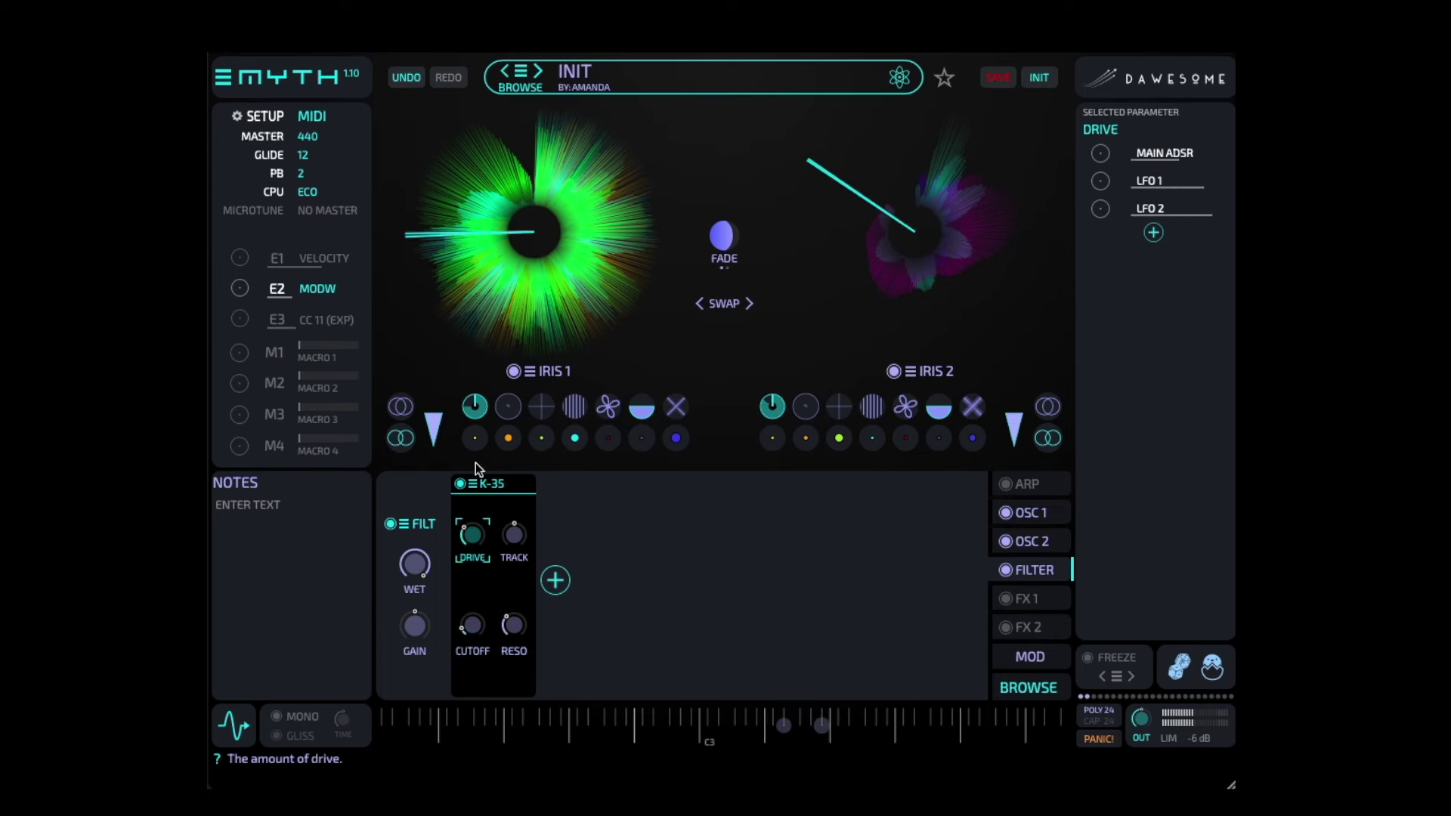
left_click(514, 624)
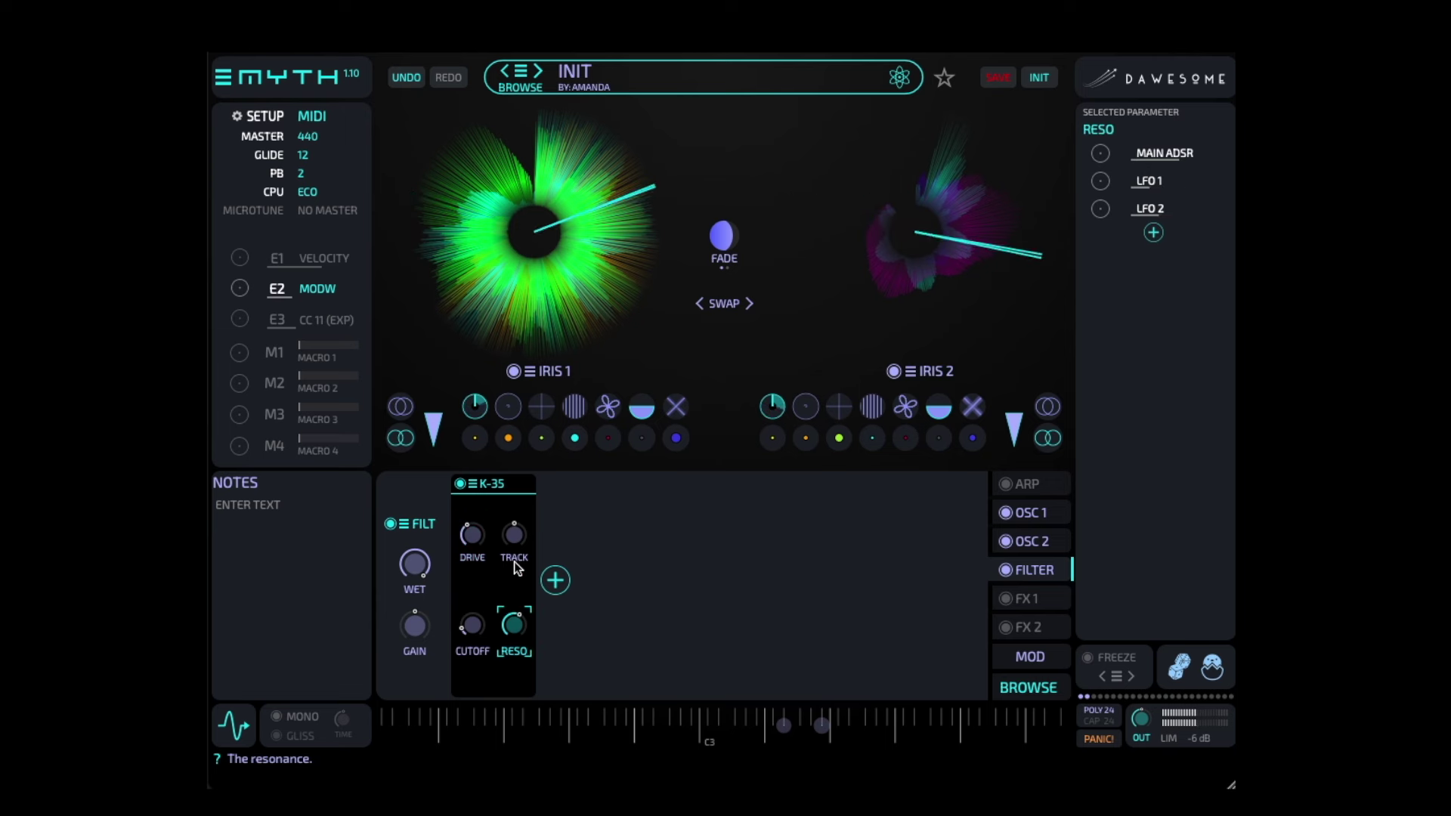
left_click(470, 624)
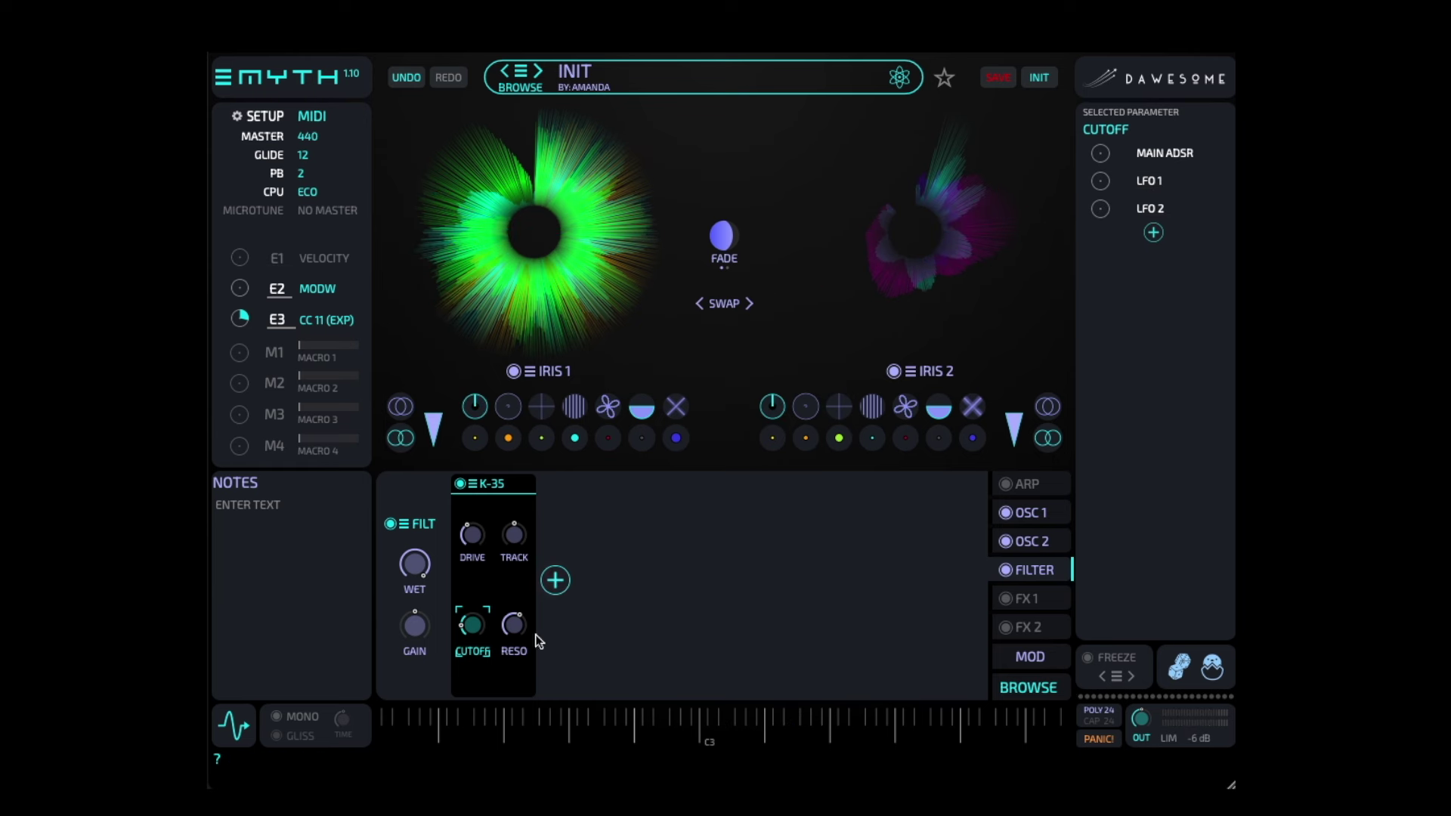
Add a Lowpass module after the K-35, lower its Cutoff to about 910 and raise its Reso
left_click(554, 582)
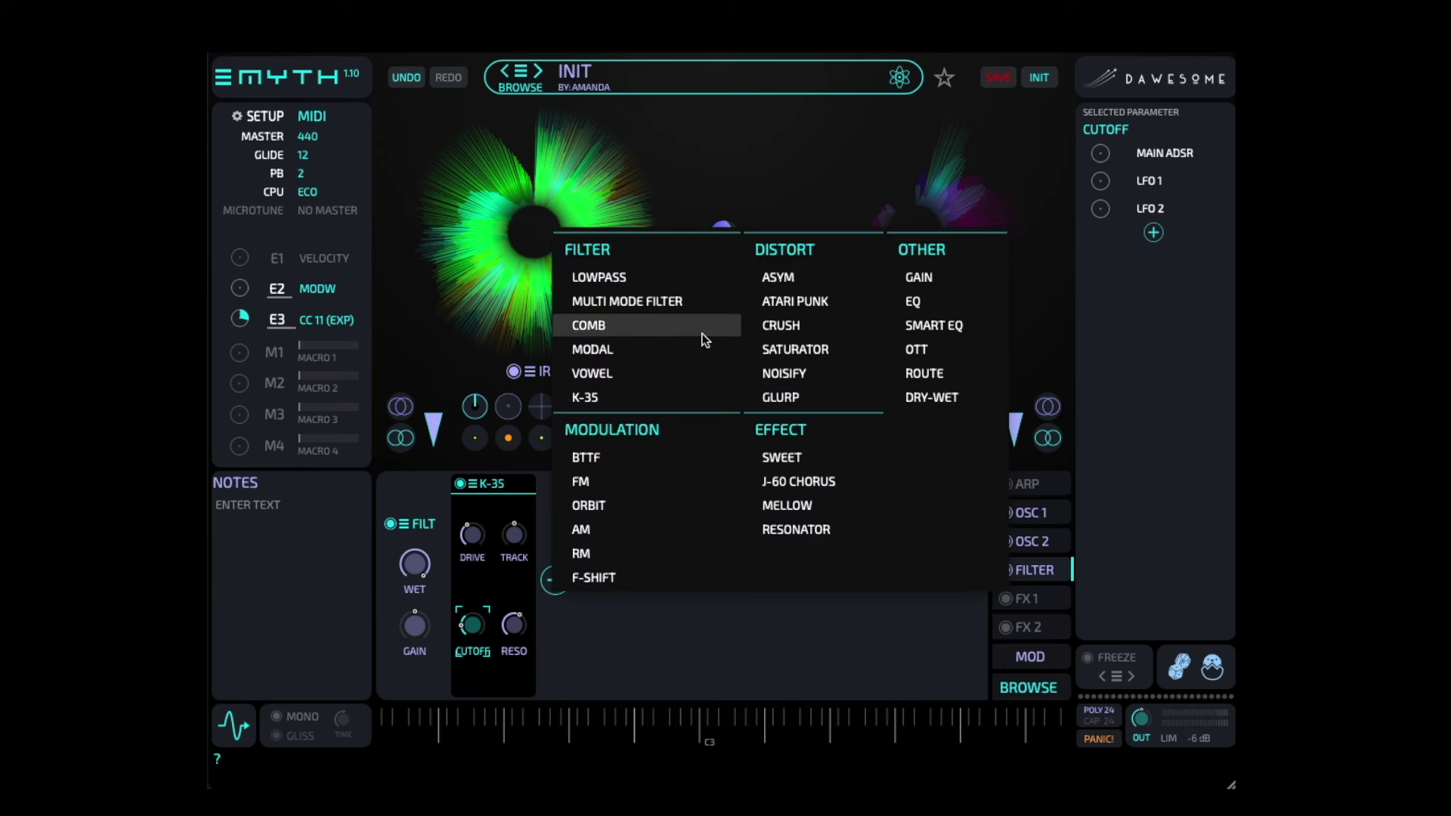
left_click(660, 281)
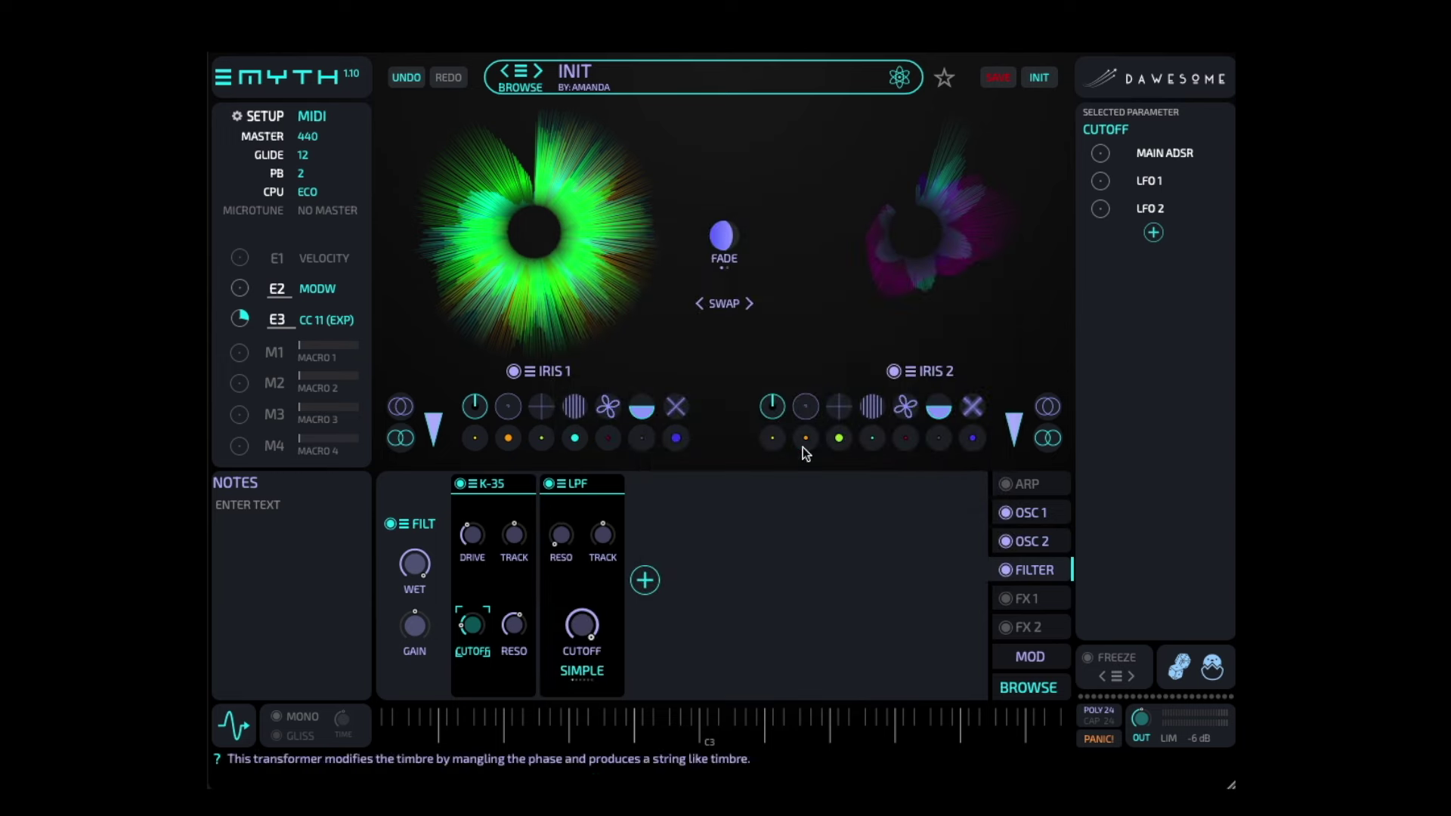
left_click(586, 612)
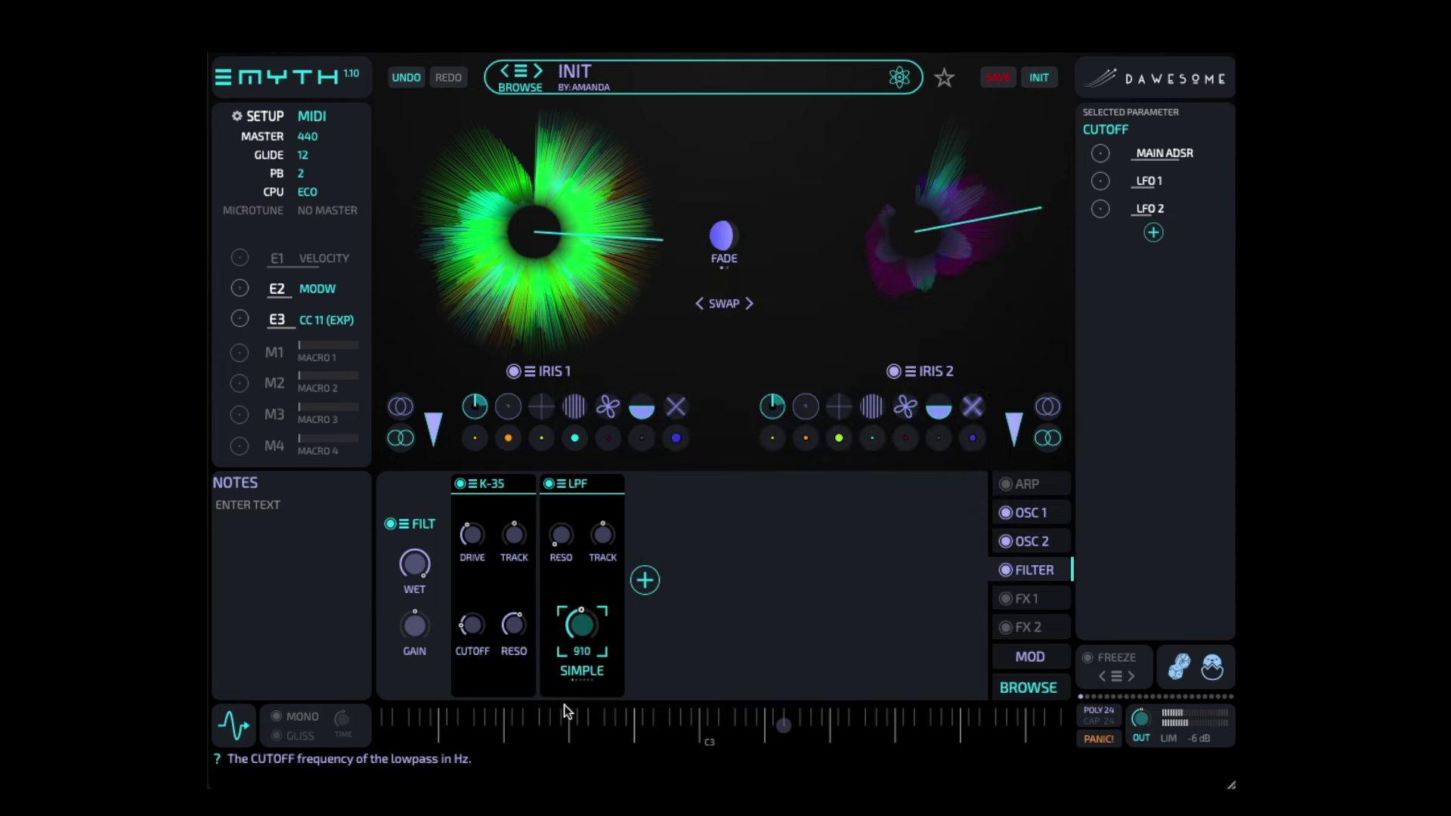
left_click(559, 563)
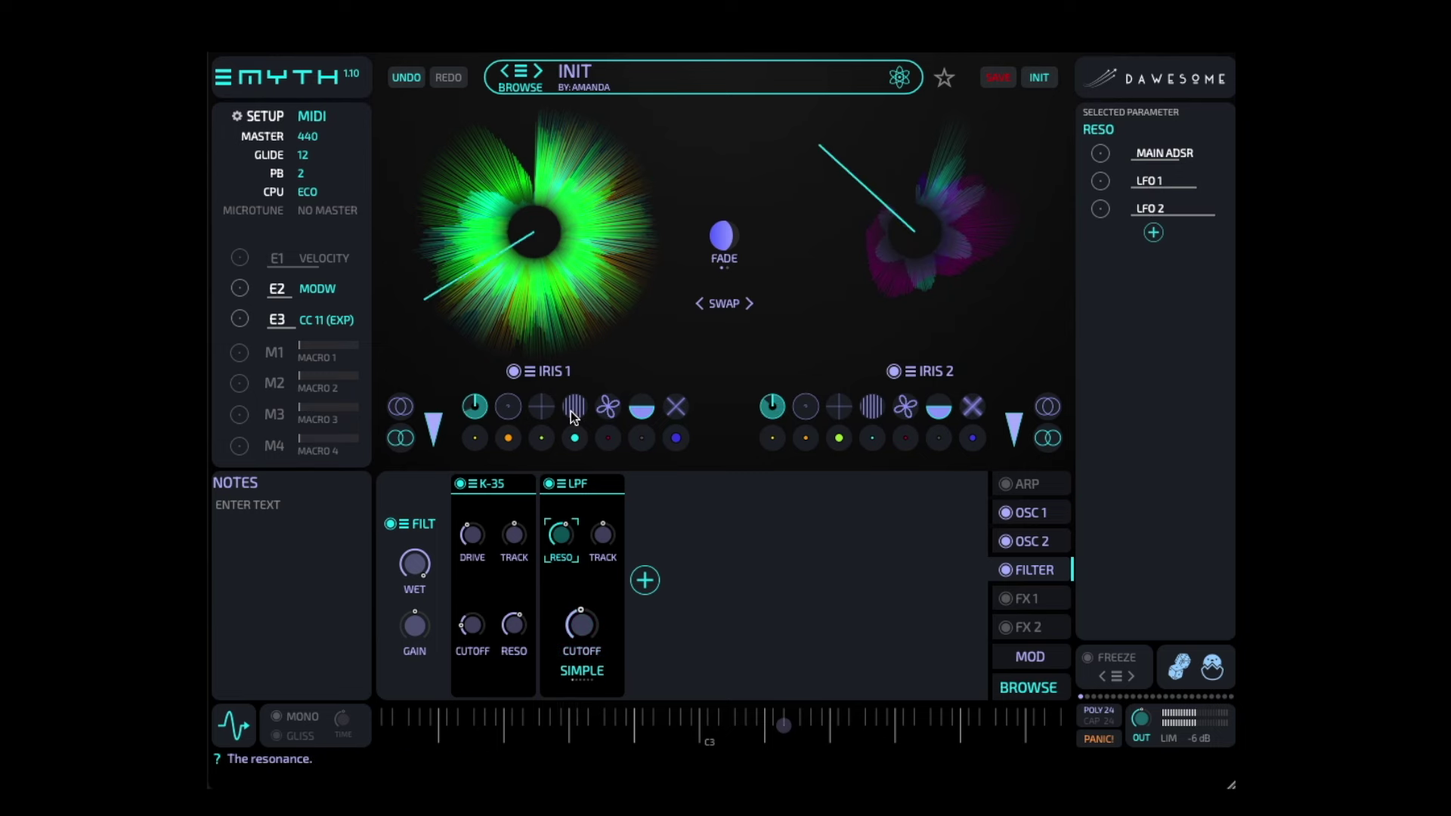
Raise Track on both the K-35 and the lowpass, and lower the lowpass Cutoff further
left_click(514, 532)
left_click(602, 534)
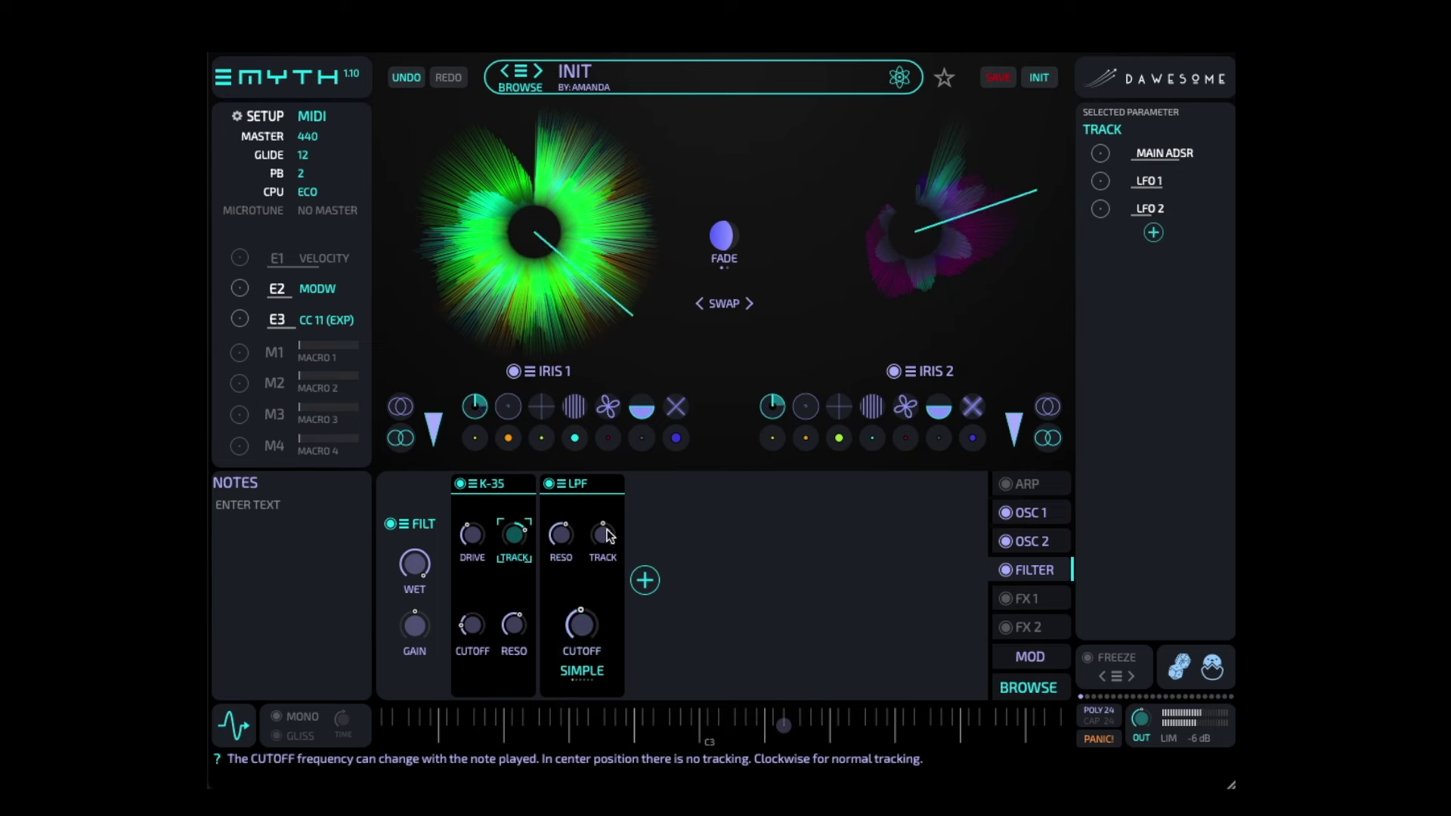
left_click(578, 643)
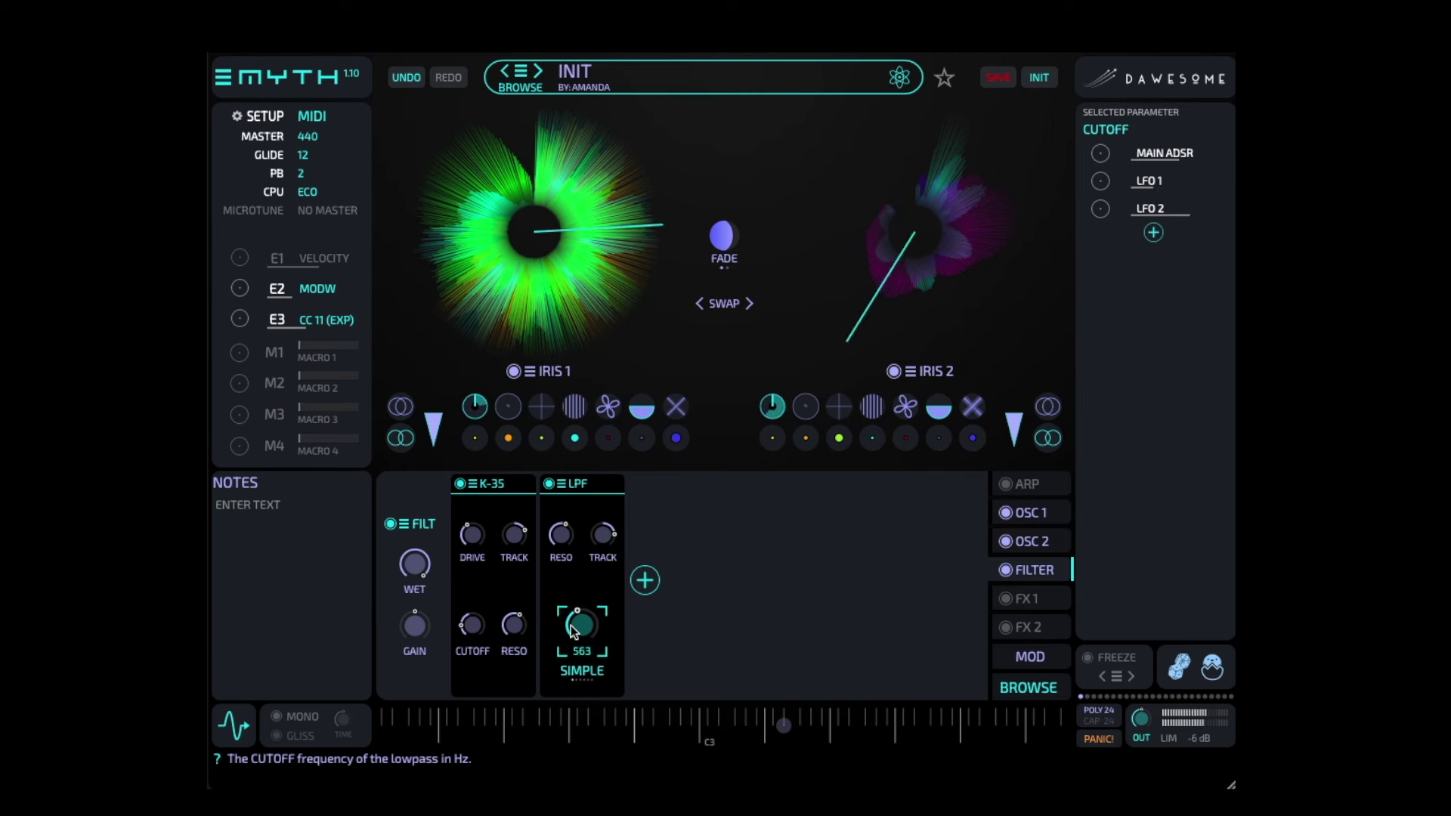
left_click_drag(572, 641, 568, 669)
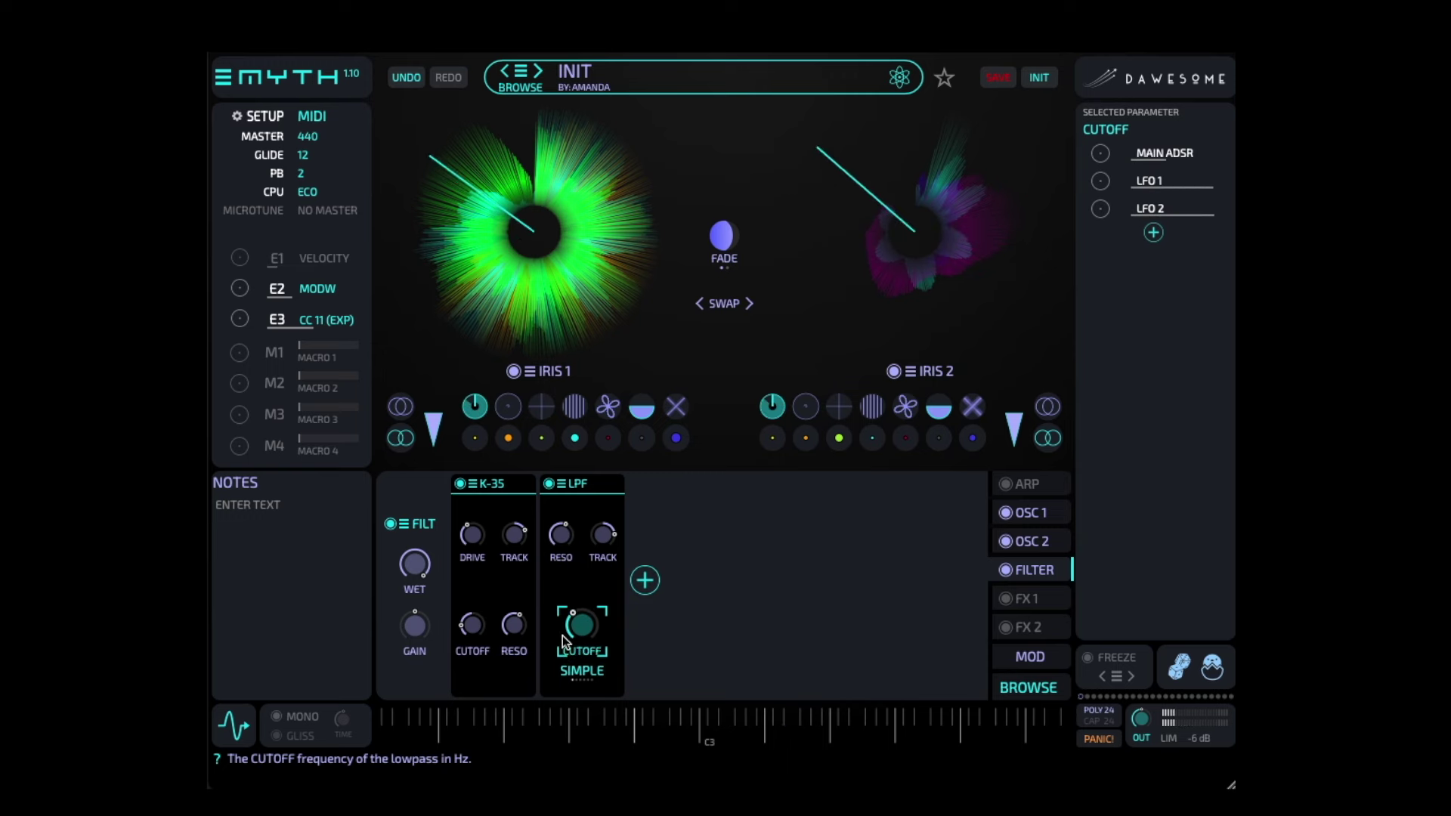
Add an ADSR modulator and apply it to the lowpass Cutoff at about half depth
left_click(1153, 232)
left_click(1141, 284)
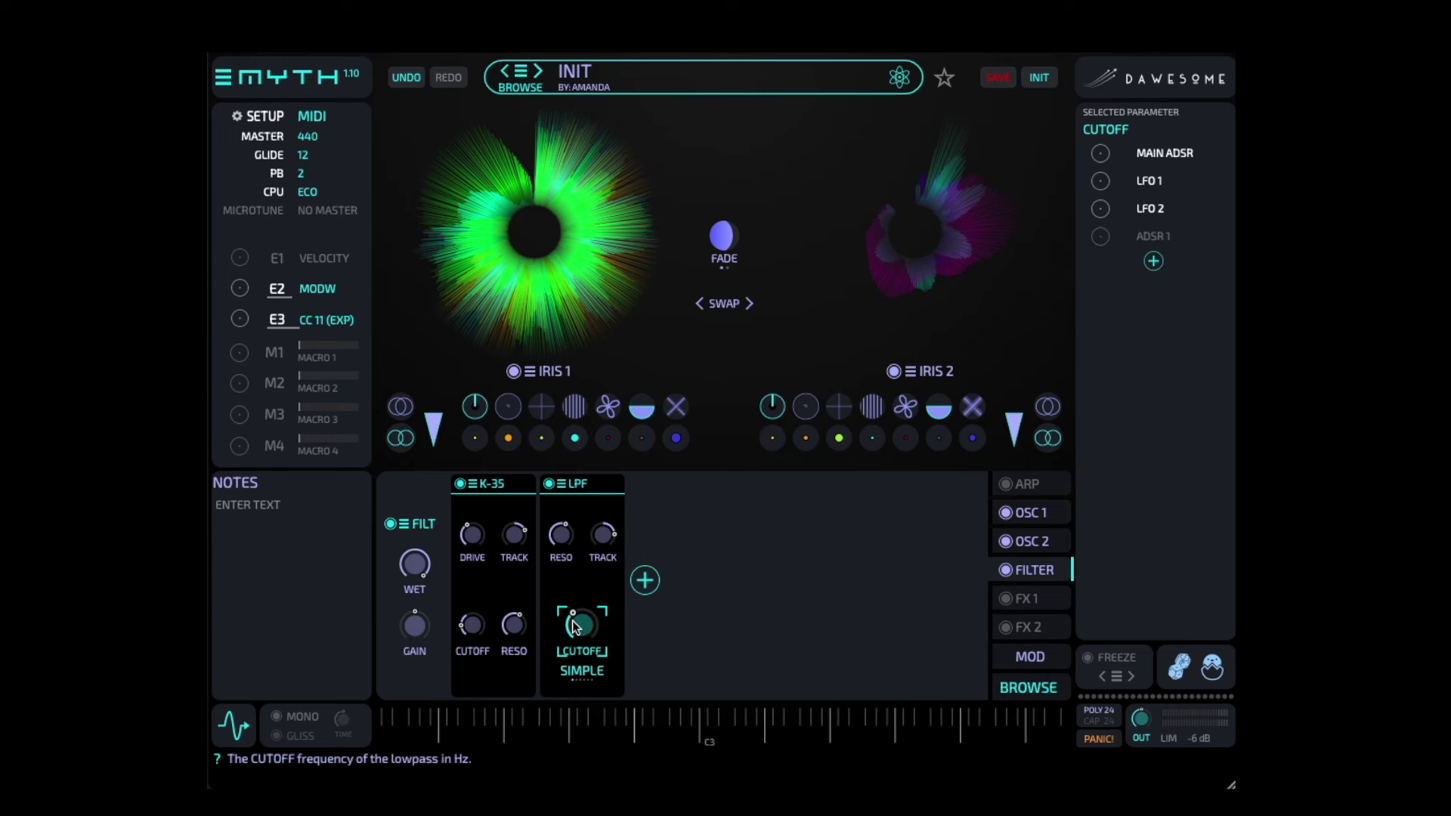
left_click_drag(1102, 239, 1152, 125)
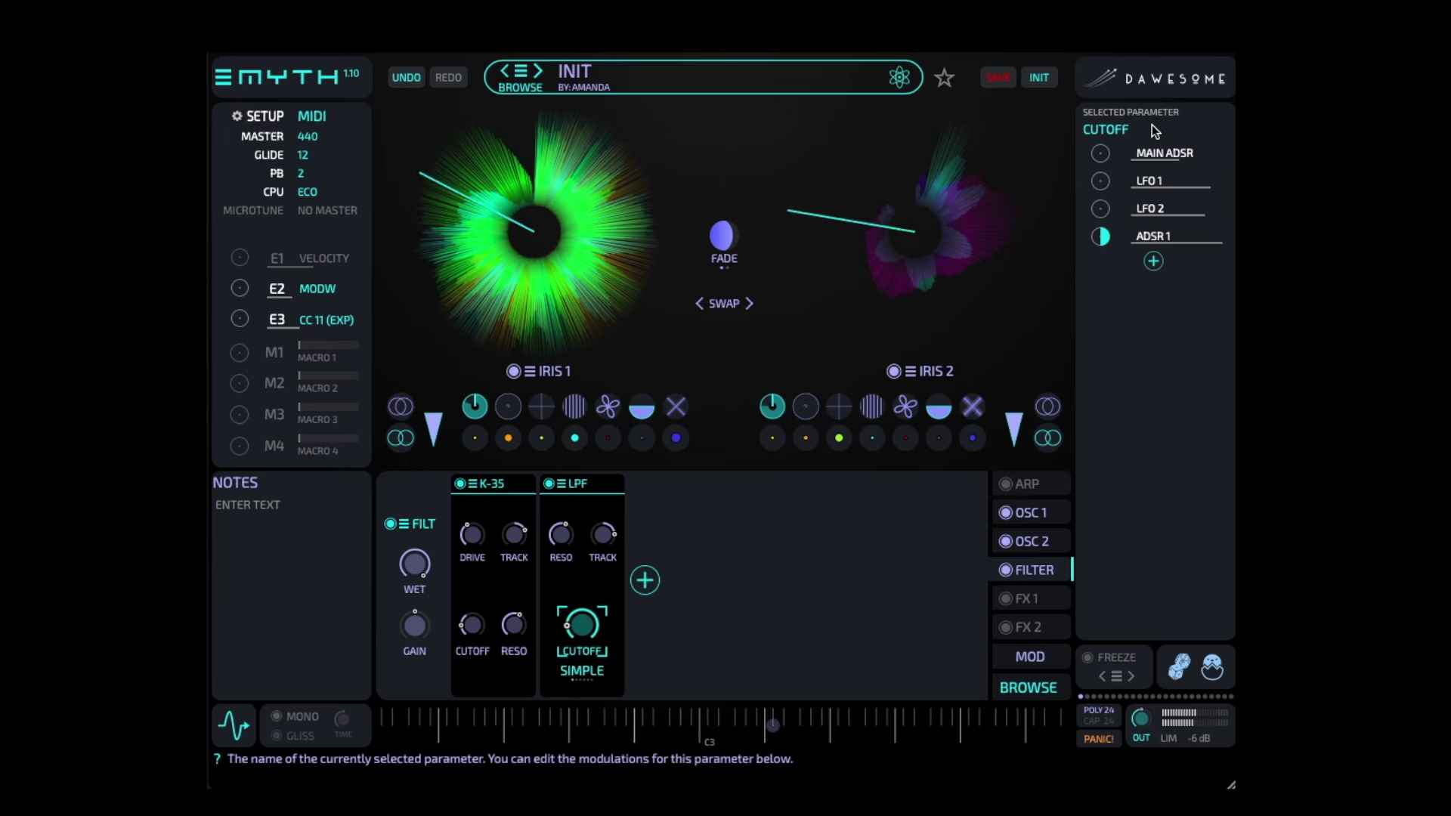
Shape the ADSR 1 envelope with an attack of 0.64 s, a decay of 0.23 s and a sustain of about half
left_click(1153, 234)
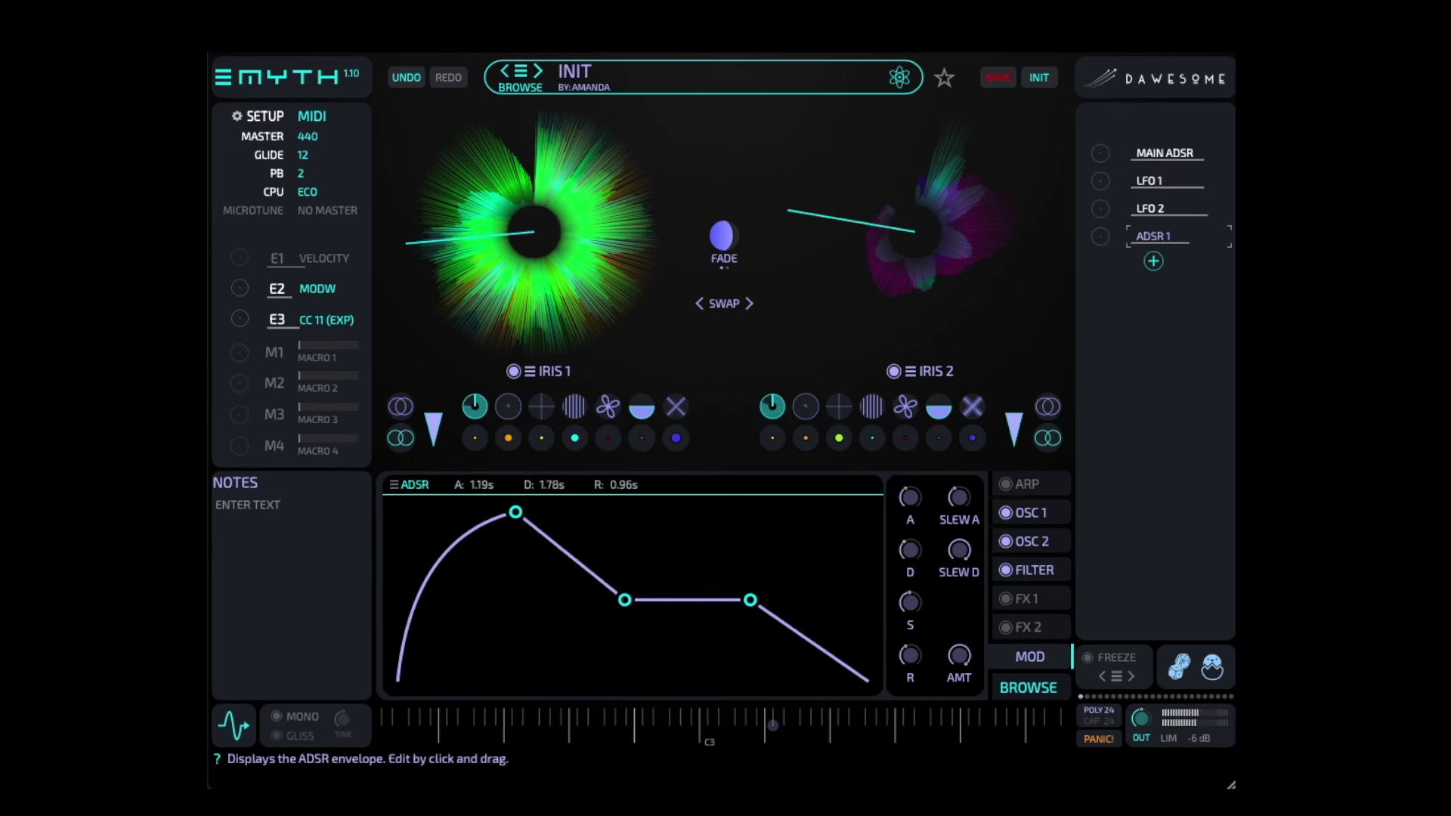
left_click_drag(628, 600, 583, 600)
left_click_drag(533, 512, 545, 517)
left_click_drag(591, 598, 570, 652)
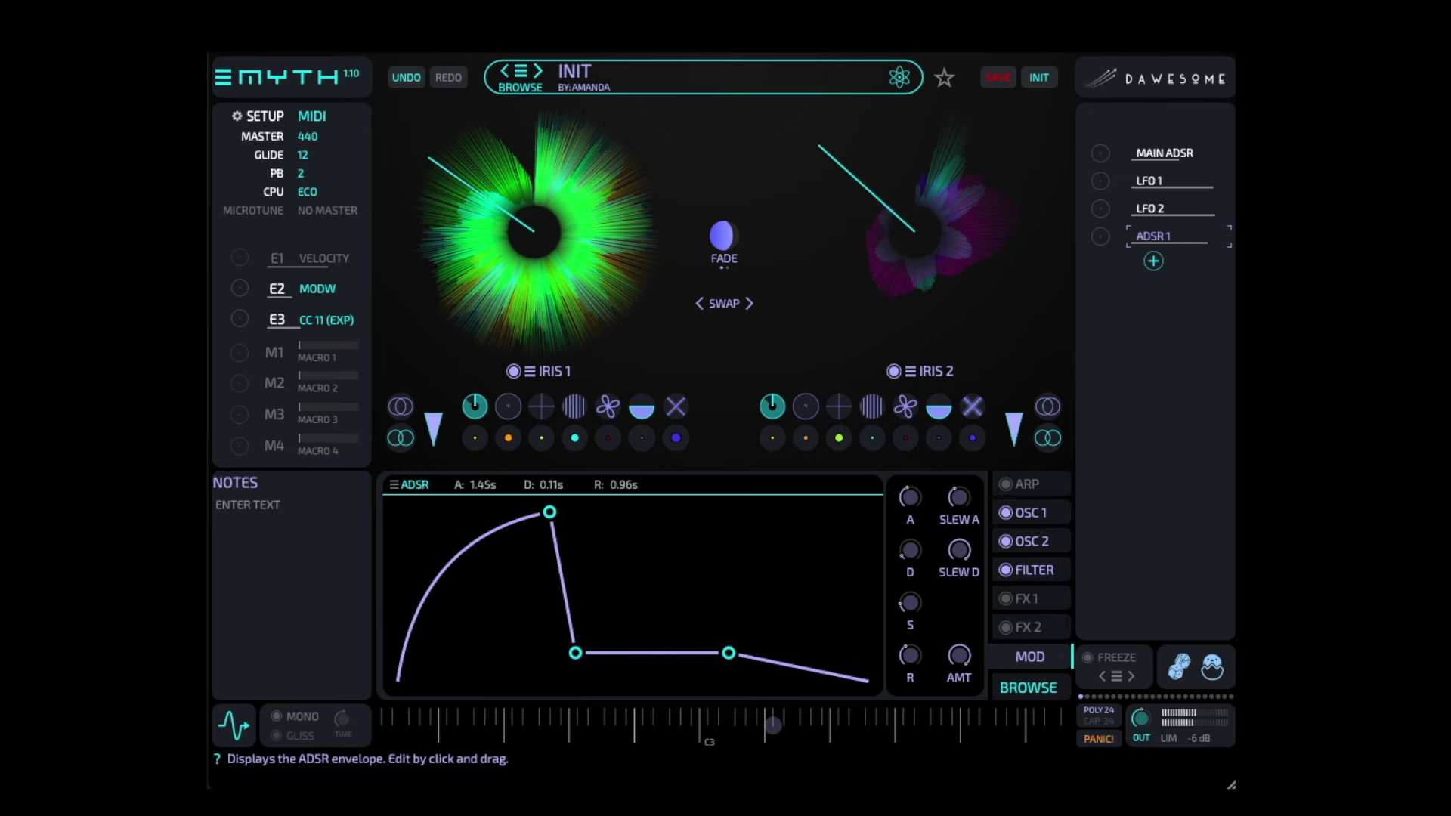
left_click_drag(549, 512, 509, 512)
mouse_move(537, 652)
left_mouse_down()
mouse_move(537, 594)
mouse_move(529, 637)
left_mouse_up()
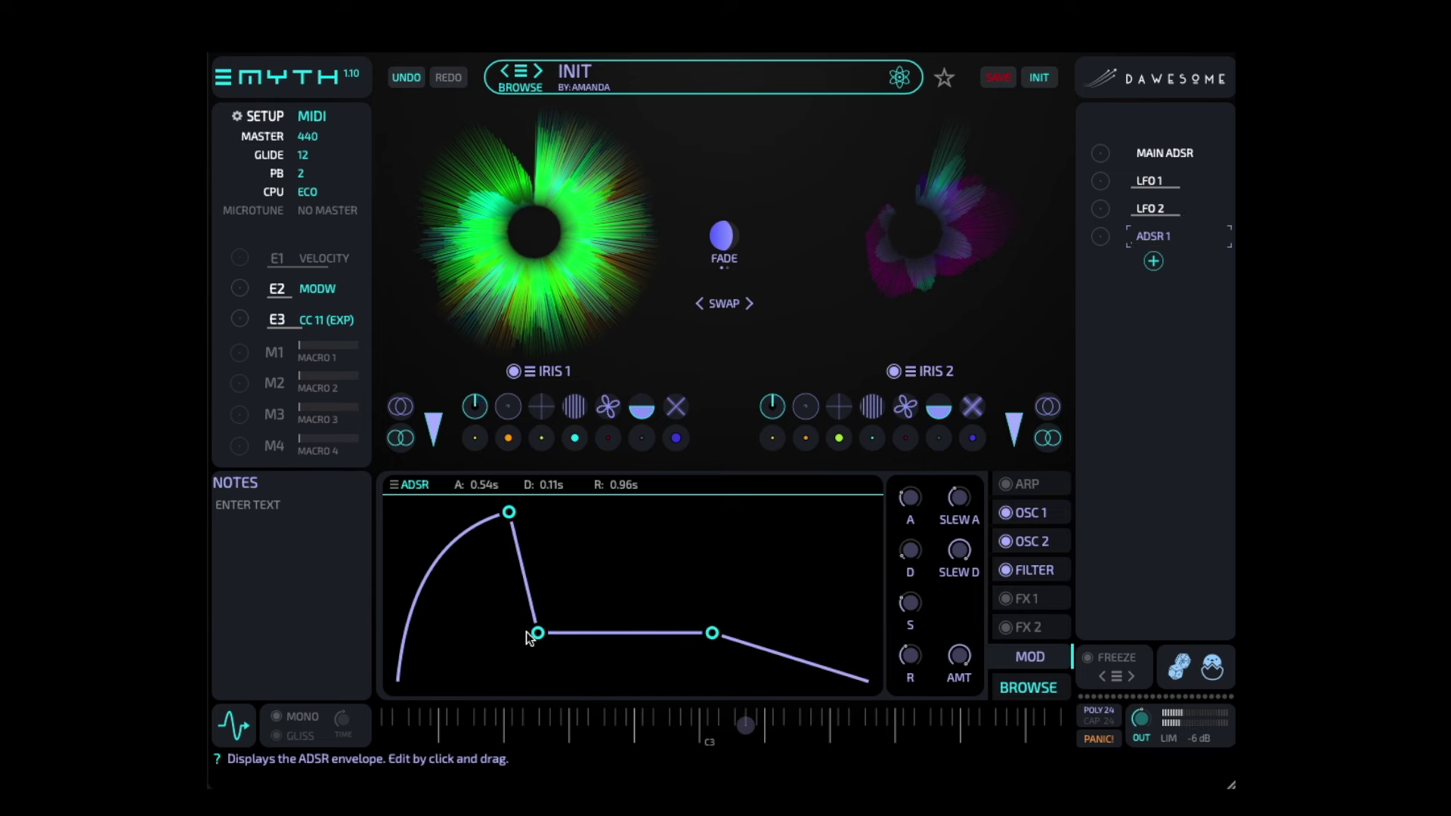
mouse_move(509, 512)
left_mouse_down()
mouse_move(459, 514)
mouse_move(511, 513)
left_mouse_up()
left_click_drag(545, 632, 555, 588)
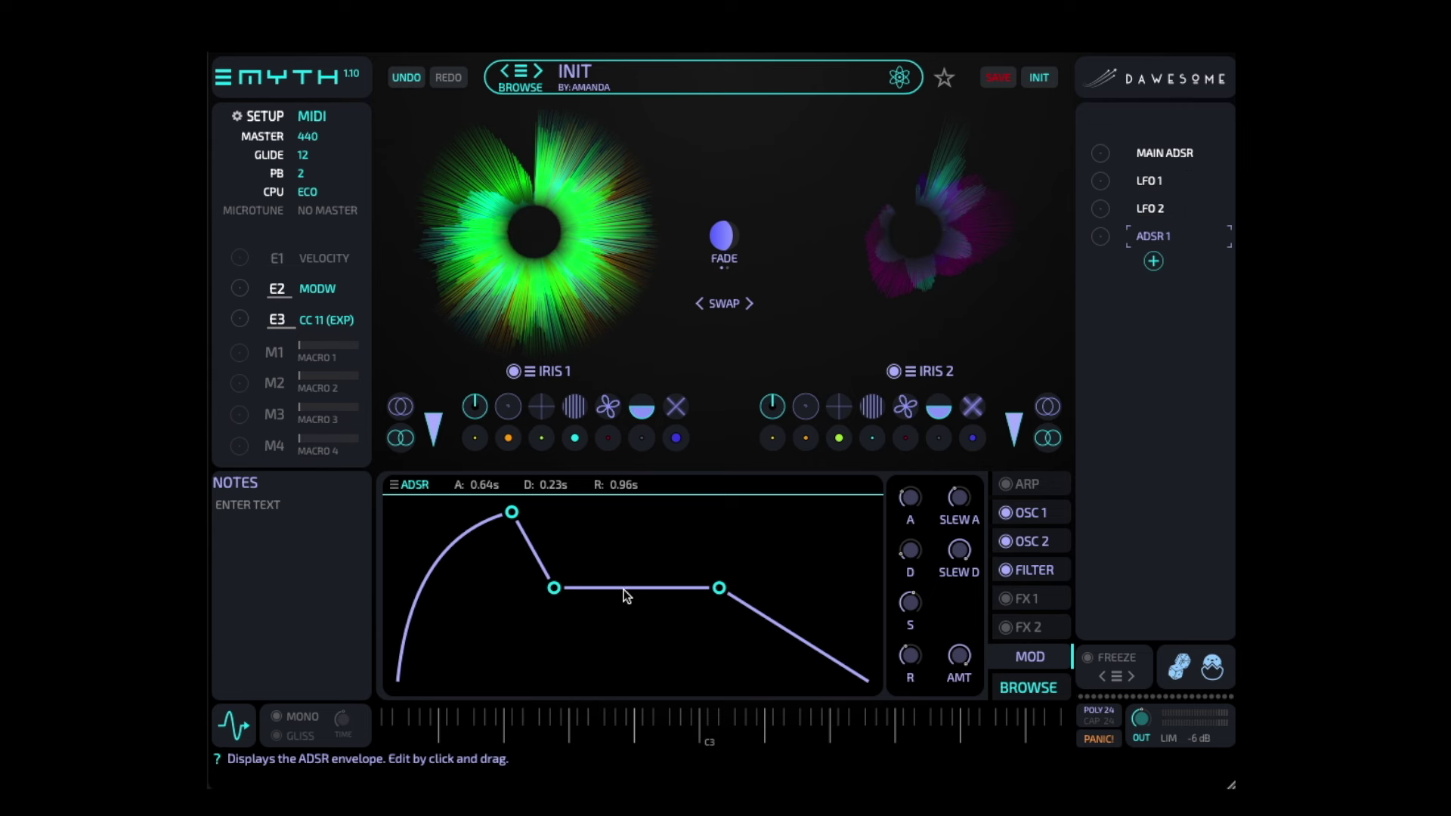
Add a Sweet module after the lowpass in the Filter section and raise its Sugar and Wet
left_click(1026, 572)
left_click(646, 584)
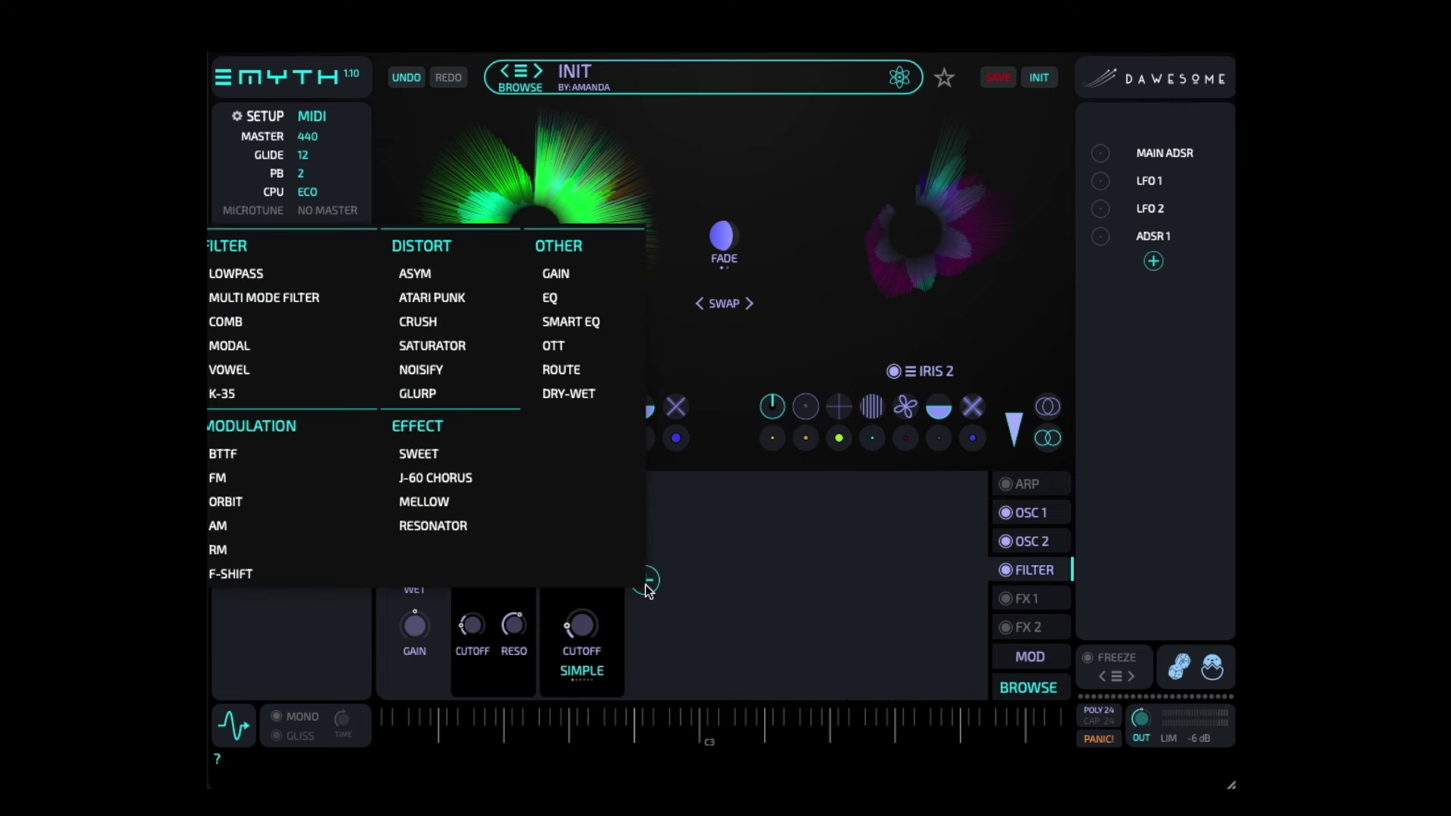
left_click(478, 455)
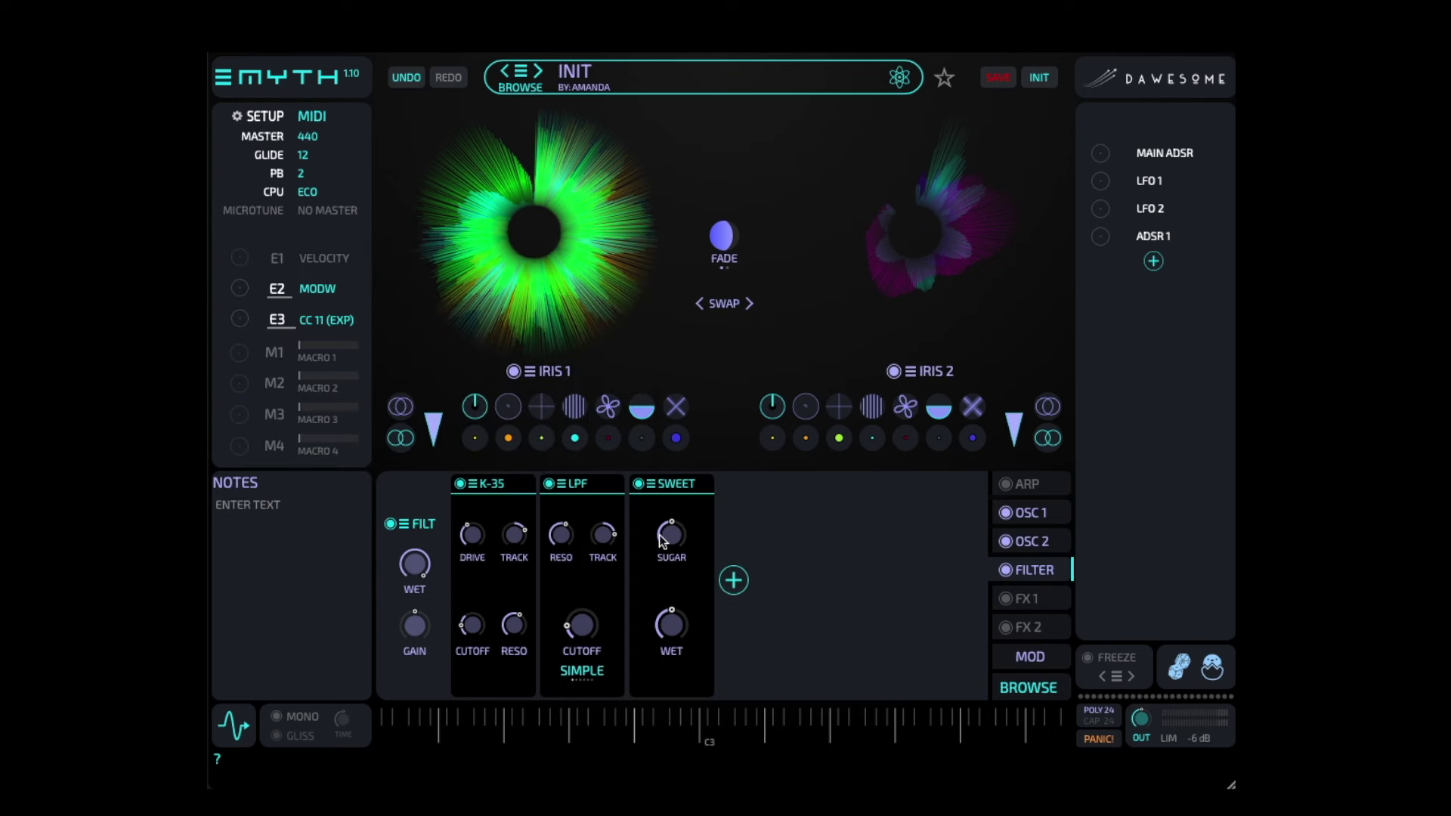
left_click(675, 535)
left_click_drag(675, 537, 675, 514)
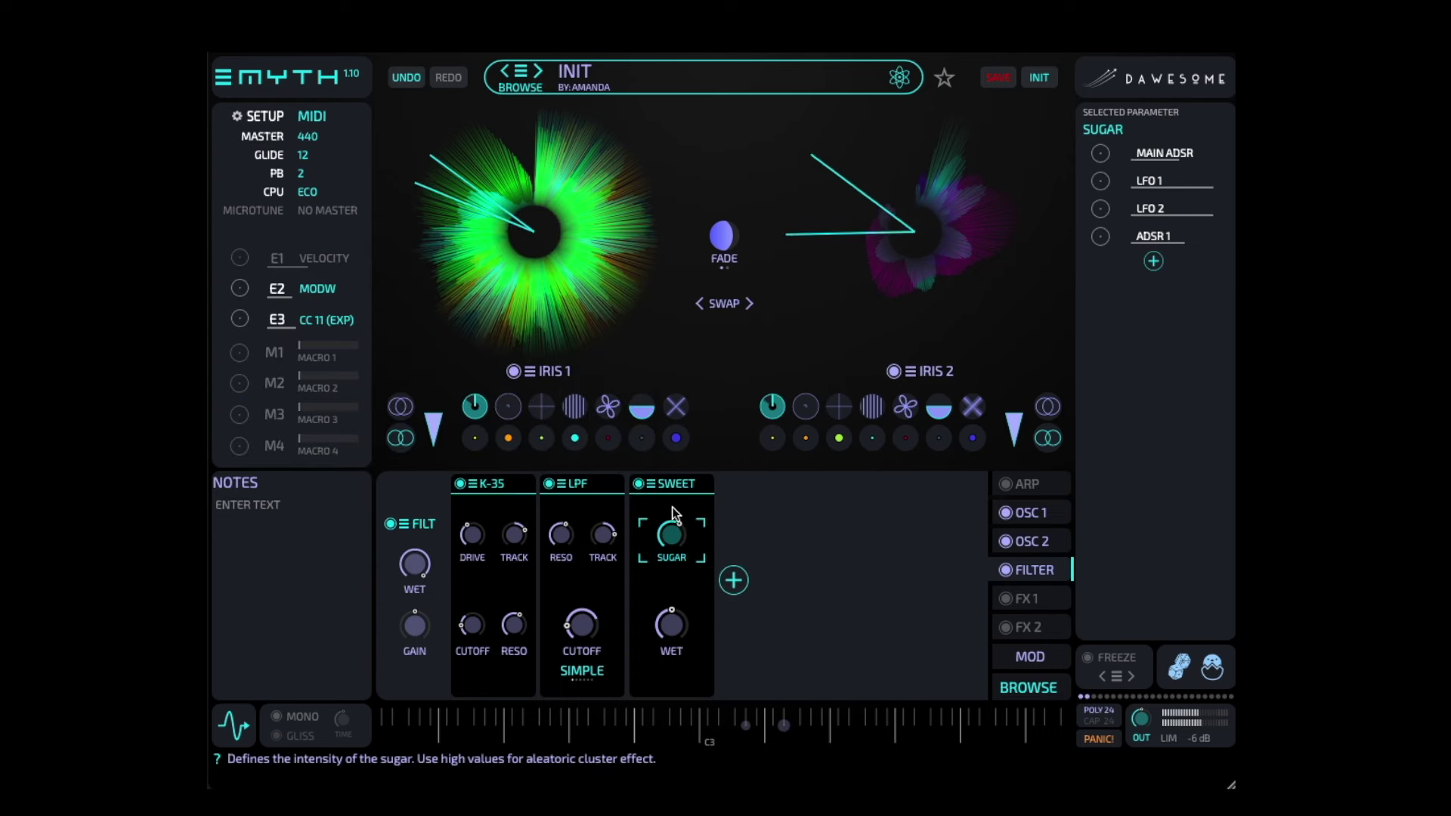
left_click_drag(671, 624, 669, 565)
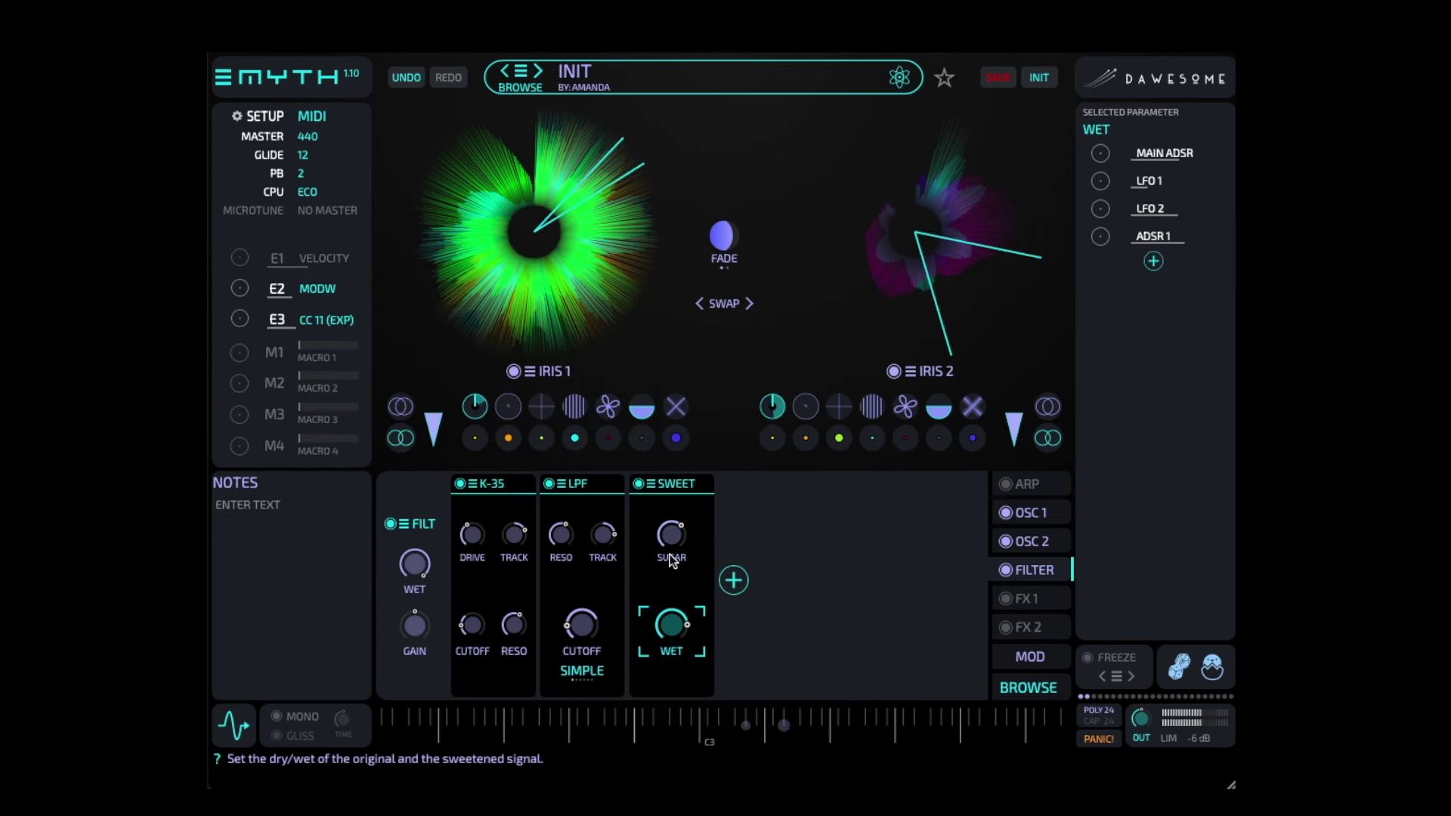